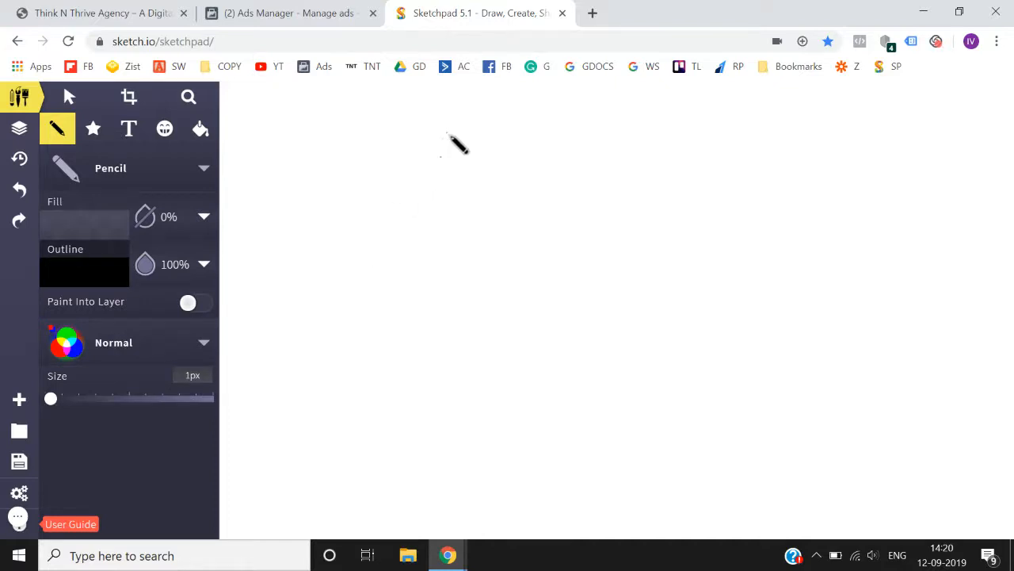
Step: Sketch a rough freehand square on the blank canvas with the Pencil
left_click_drag(447, 130, 457, 208)
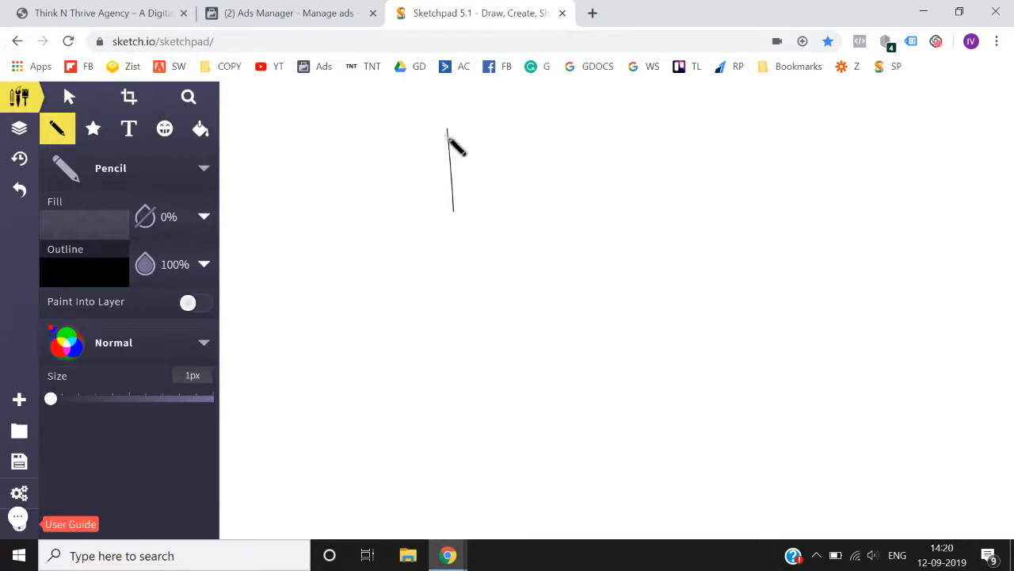
left_click_drag(445, 124, 570, 125)
mouse_move(571, 165)
left_mouse_down()
mouse_move(578, 236)
mouse_move(432, 251)
mouse_move(453, 198)
left_mouse_up()
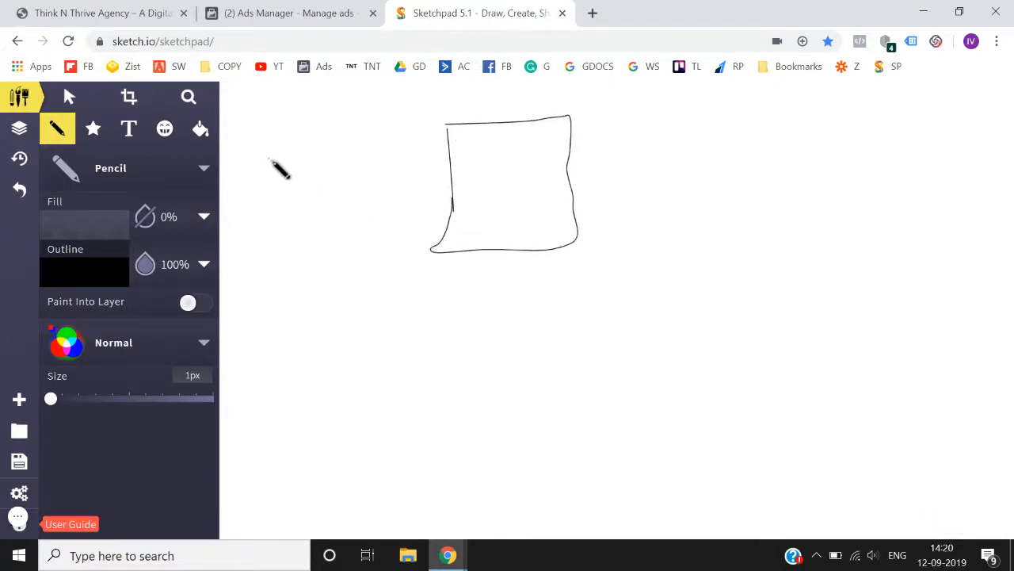
Step: Draw a stick figure with a round head, two eyes, a body and legs to the left of the square
mouse_move(273, 158)
left_mouse_down()
mouse_move(278, 208)
mouse_move(263, 162)
mouse_move(259, 183)
mouse_move(272, 254)
mouse_move(240, 265)
left_mouse_up()
left_click(258, 179)
left_click(278, 178)
left_click_drag(270, 235, 287, 275)
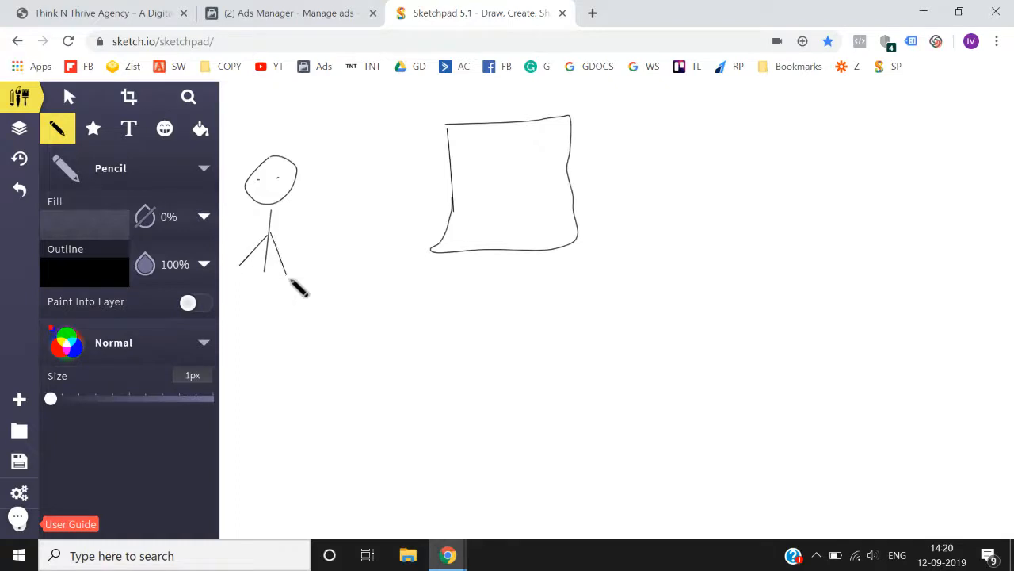
Step: Draw an arrow from the stick figure to the square and handwrite the letter D inside the square
mouse_move(283, 219)
left_mouse_down()
mouse_move(453, 183)
mouse_move(424, 219)
left_mouse_up()
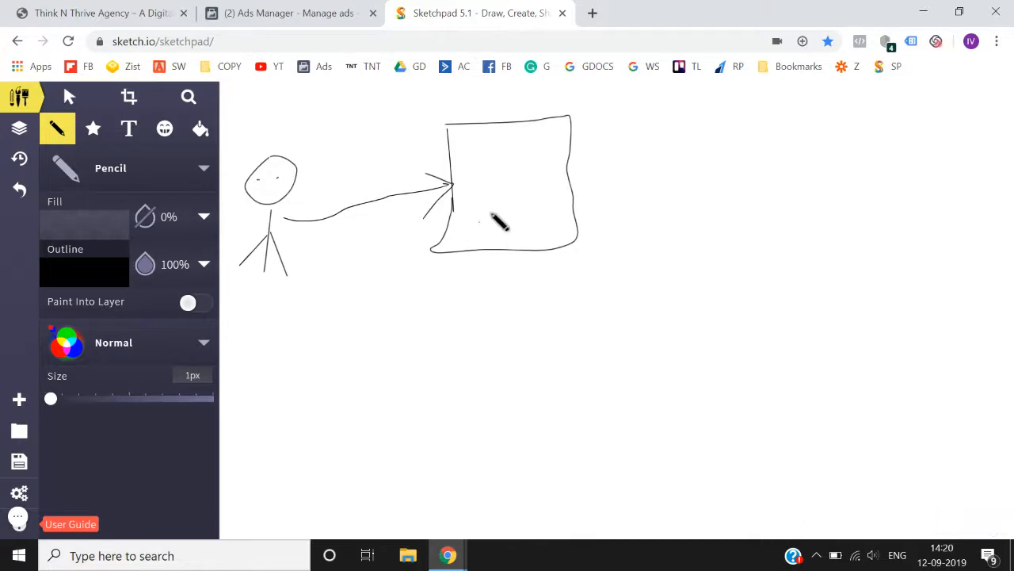
mouse_move(470, 176)
left_mouse_down()
mouse_move(471, 194)
mouse_move(485, 175)
mouse_move(484, 193)
mouse_move(468, 192)
left_mouse_up()
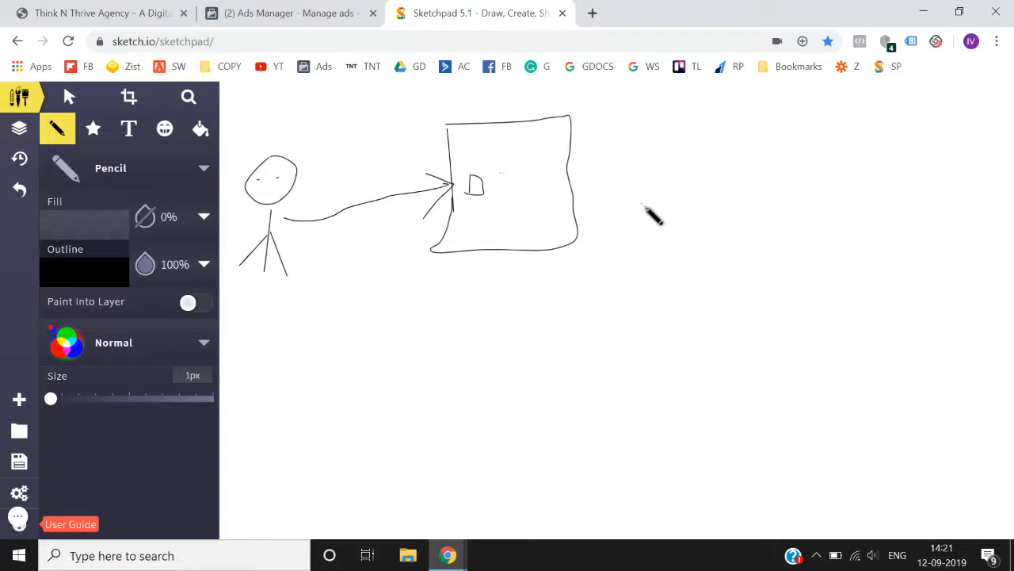
Step: Handwrite "V. C" to the right of the square and "ATC" in large letters below it
mouse_move(618, 183)
left_mouse_down()
mouse_move(634, 229)
mouse_move(648, 182)
left_mouse_up()
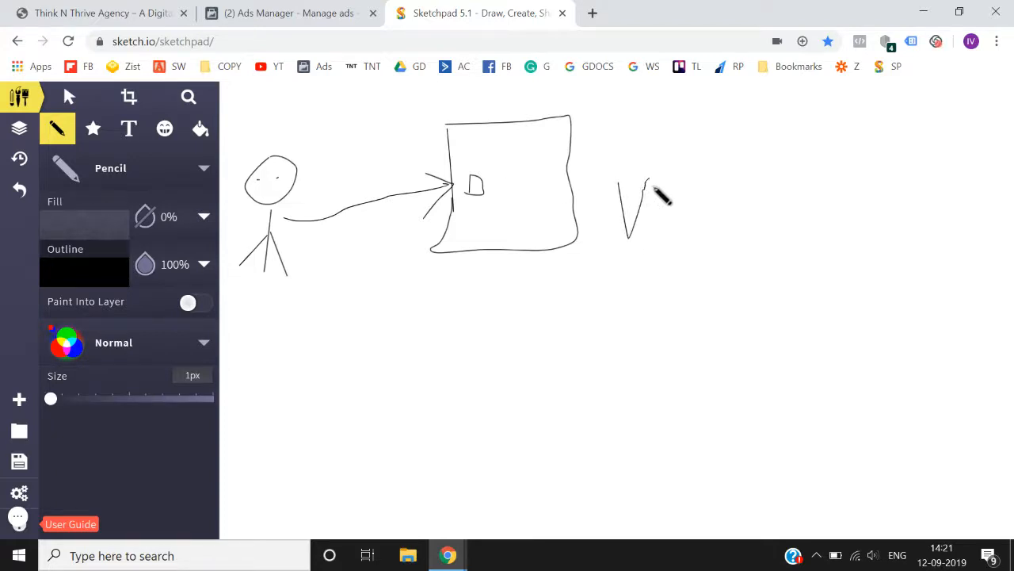
mouse_move(729, 186)
left_mouse_down()
mouse_move(711, 190)
mouse_move(734, 226)
mouse_move(743, 222)
left_mouse_up()
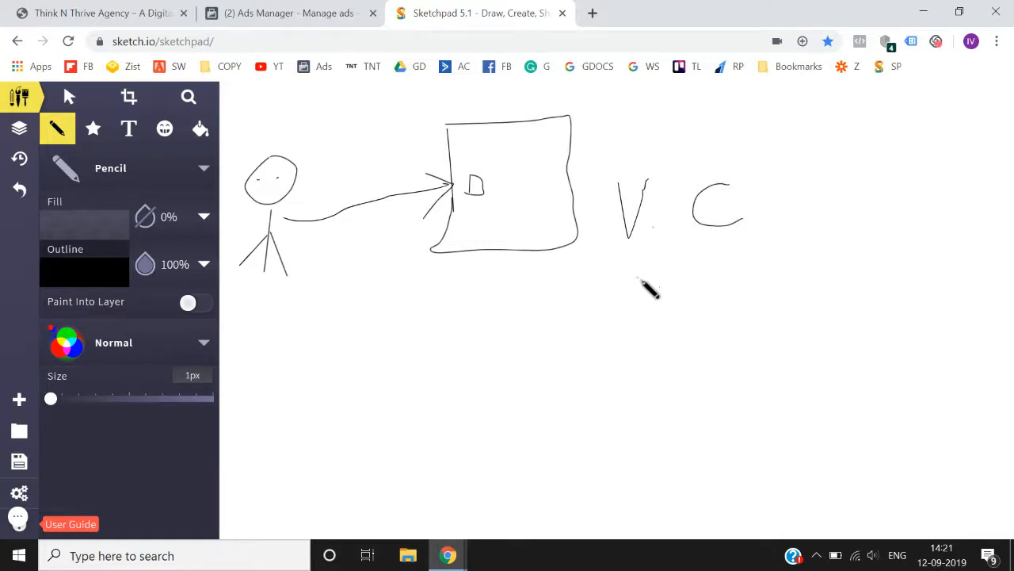
left_click_drag(638, 275, 624, 358)
mouse_move(638, 277)
left_mouse_down()
mouse_move(677, 341)
mouse_move(678, 314)
left_mouse_up()
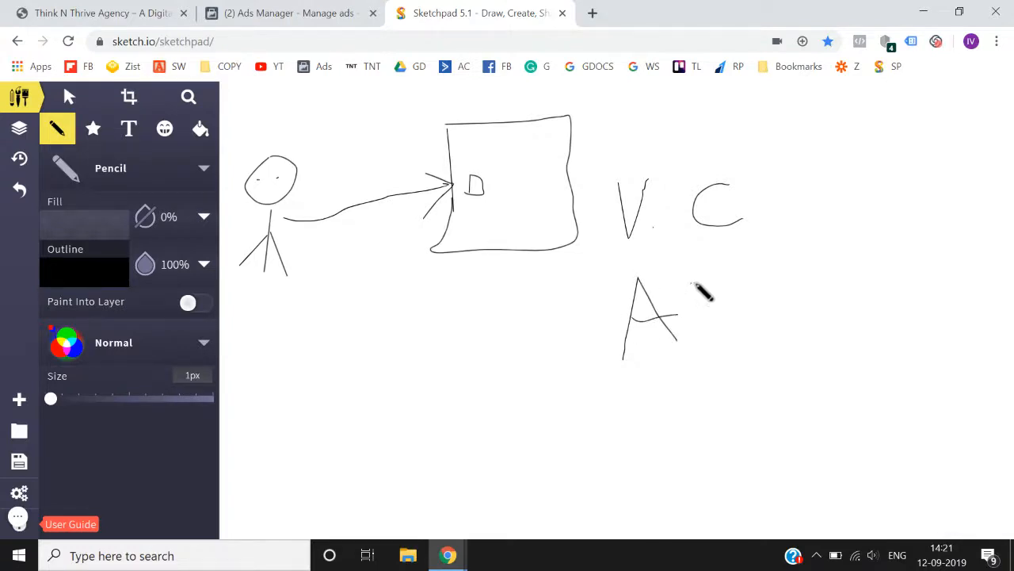
mouse_move(692, 278)
left_mouse_down()
mouse_move(749, 274)
mouse_move(724, 365)
left_mouse_up()
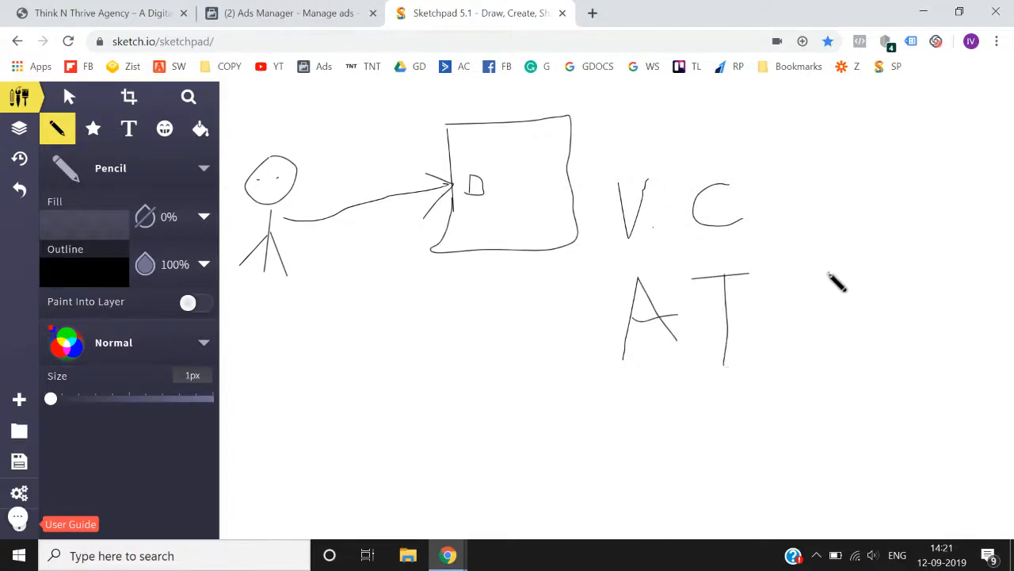
left_click_drag(829, 271, 833, 317)
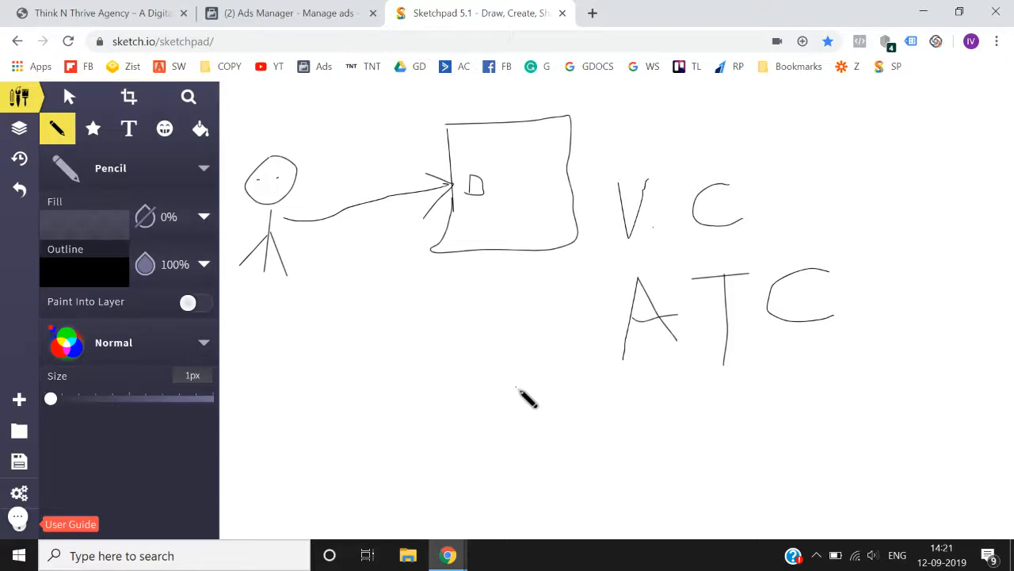
Step: Handwrite the letter "C" below "ATC" and "PV" above "V. C" to extend the column of abbreviations
scroll(526, 398, "down", 3)
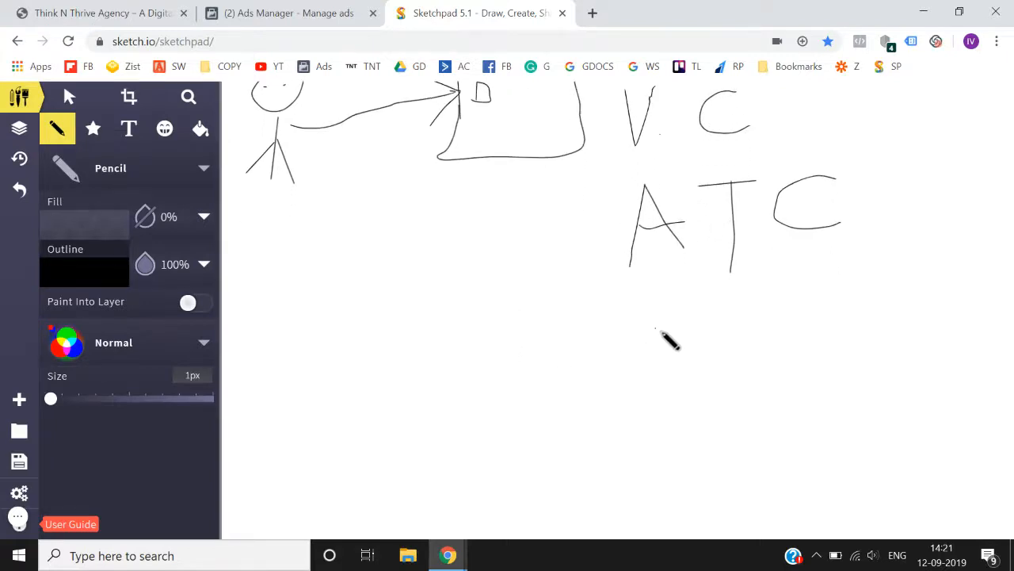
mouse_move(662, 331)
left_mouse_down()
mouse_move(623, 353)
mouse_move(672, 363)
left_mouse_up()
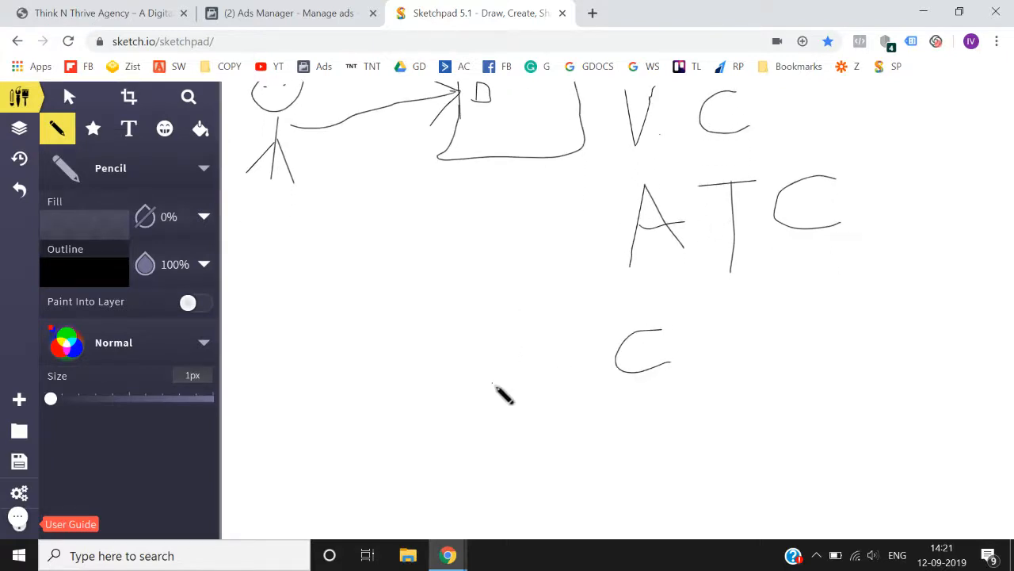
scroll(495, 388, "up", 1)
scroll(499, 393, "up", 3)
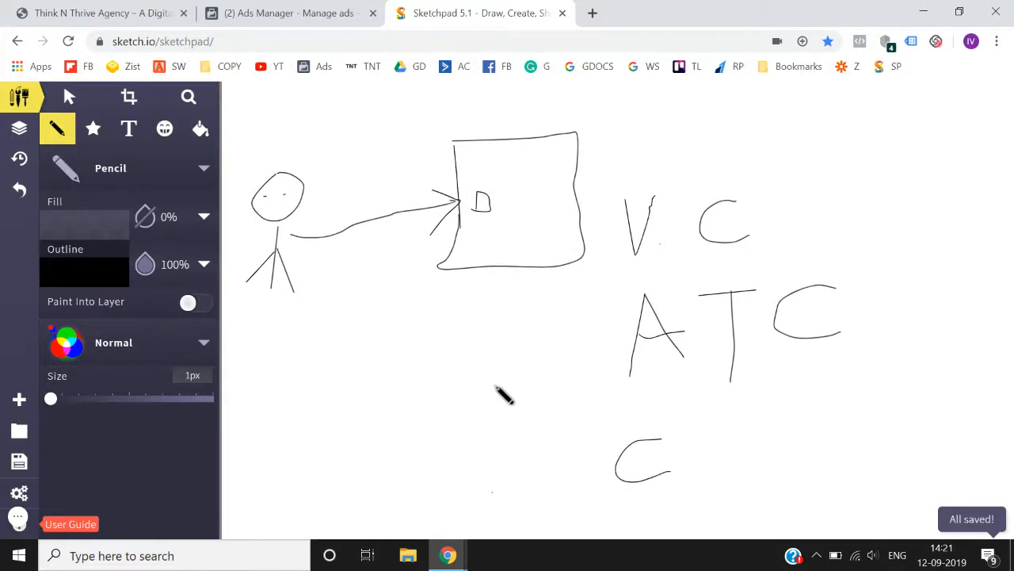
left_click_drag(646, 113, 646, 148)
mouse_move(647, 113)
left_mouse_down()
mouse_move(674, 107)
mouse_move(650, 131)
mouse_move(694, 144)
mouse_move(713, 109)
left_mouse_up()
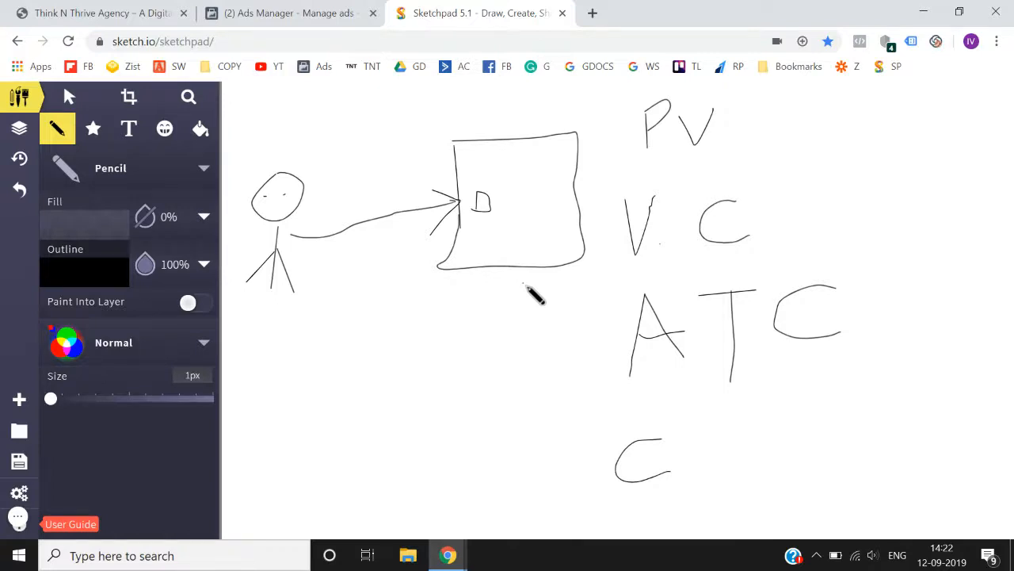
Step: Handwrite the letter "P" below the single "C" at the end of the column of abbreviations
scroll(535, 295, "down", 3)
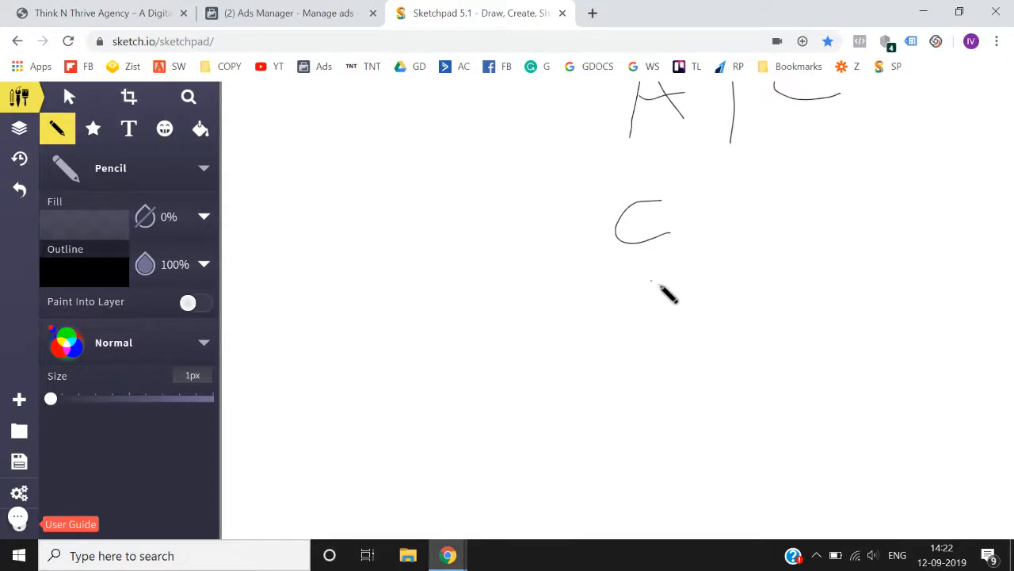
left_click_drag(642, 289, 639, 350)
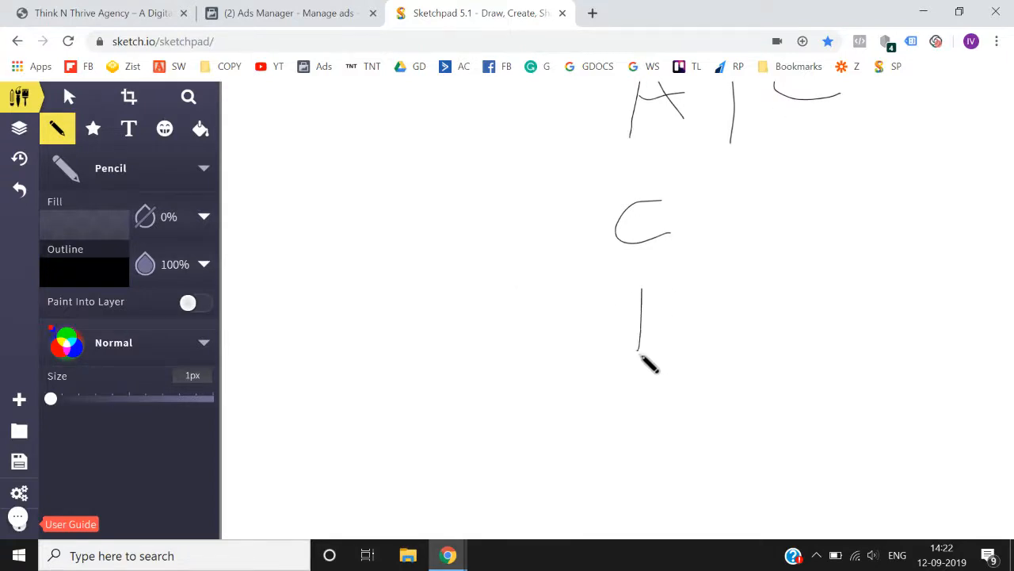
mouse_move(620, 295)
left_mouse_down()
mouse_move(684, 290)
mouse_move(638, 318)
left_mouse_up()
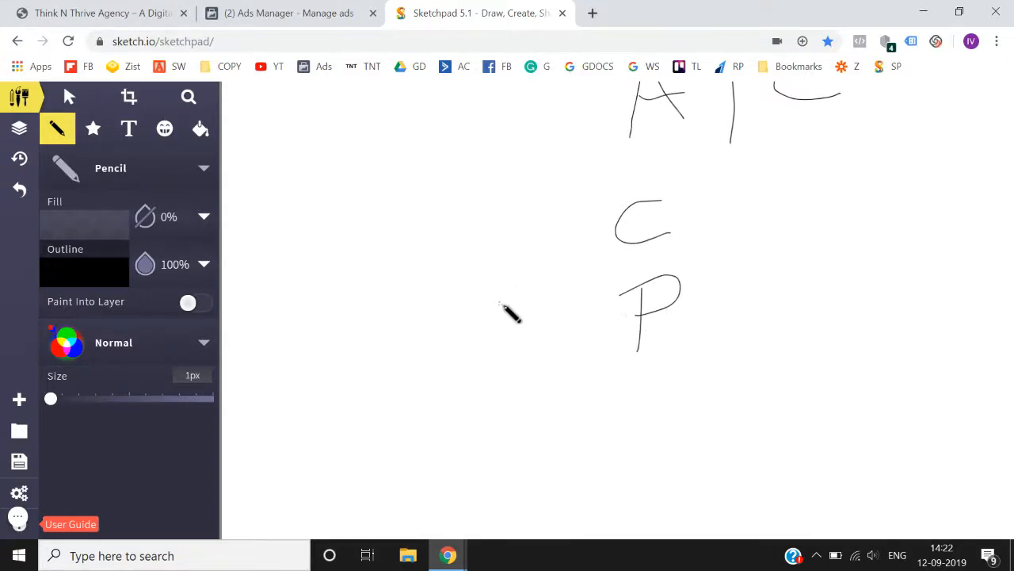
scroll(511, 314, "up", 5)
scroll(511, 314, "down", 3)
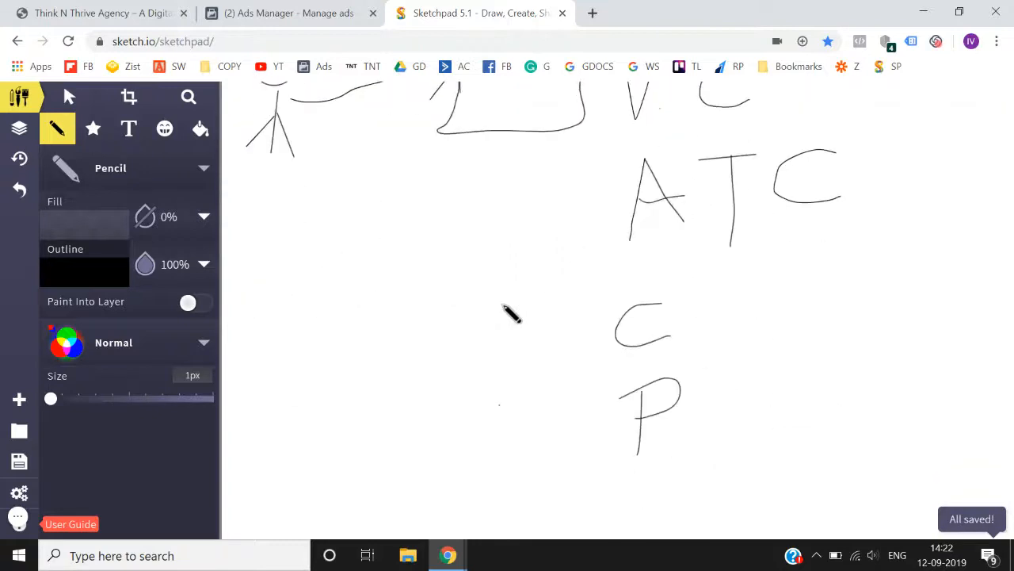
scroll(511, 313, "up", 2)
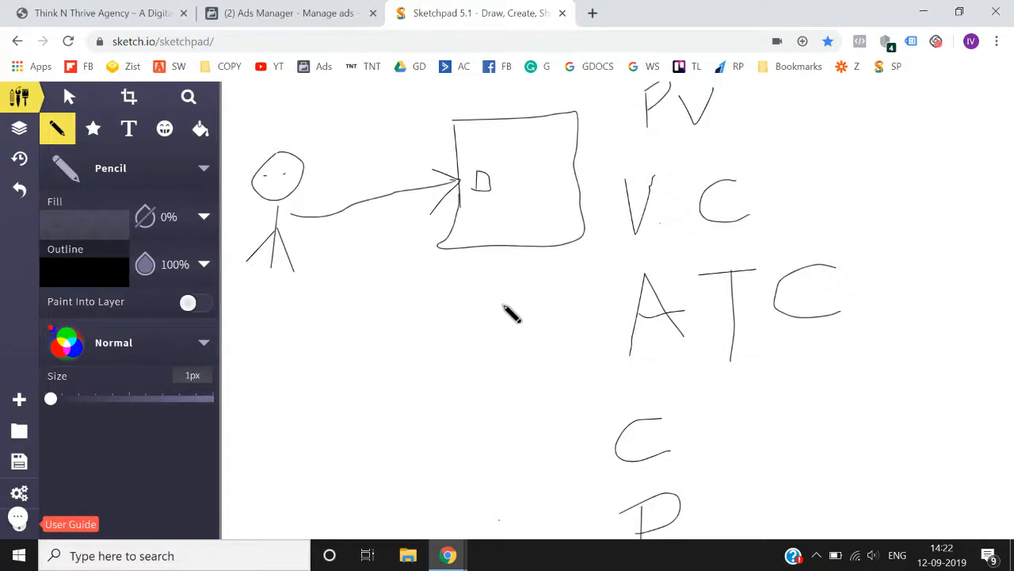
scroll(504, 305, "down", 1)
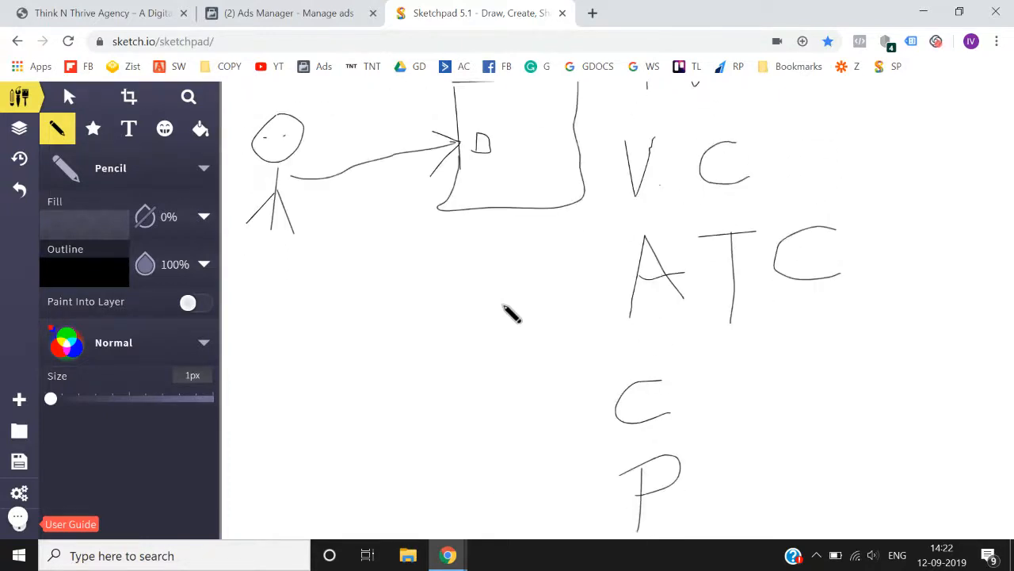
scroll(584, 210, "up", 2)
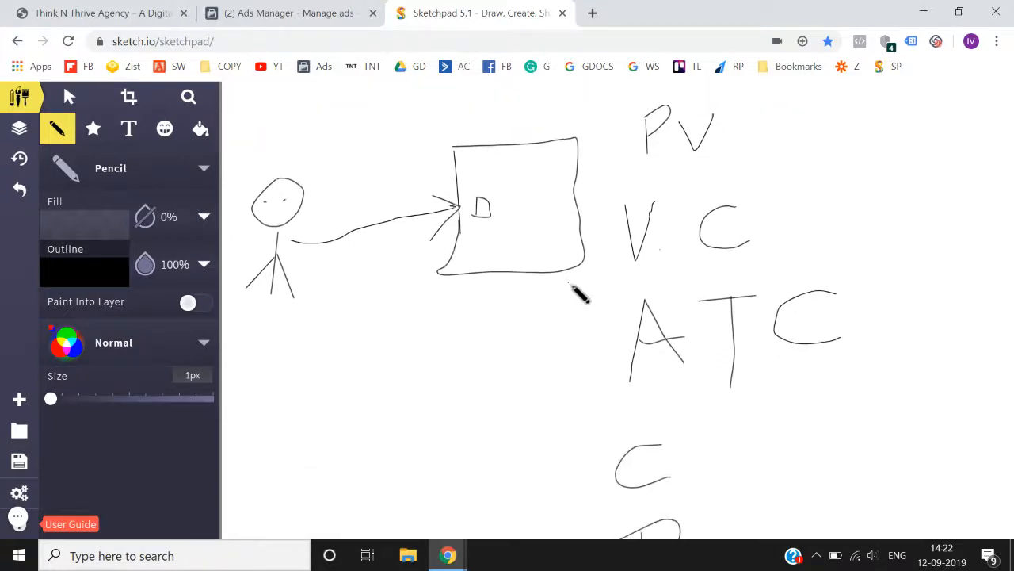
Step: Handwrite "GTM" in the empty area below and to the left of the letter "P"
scroll(581, 293, "down", 5)
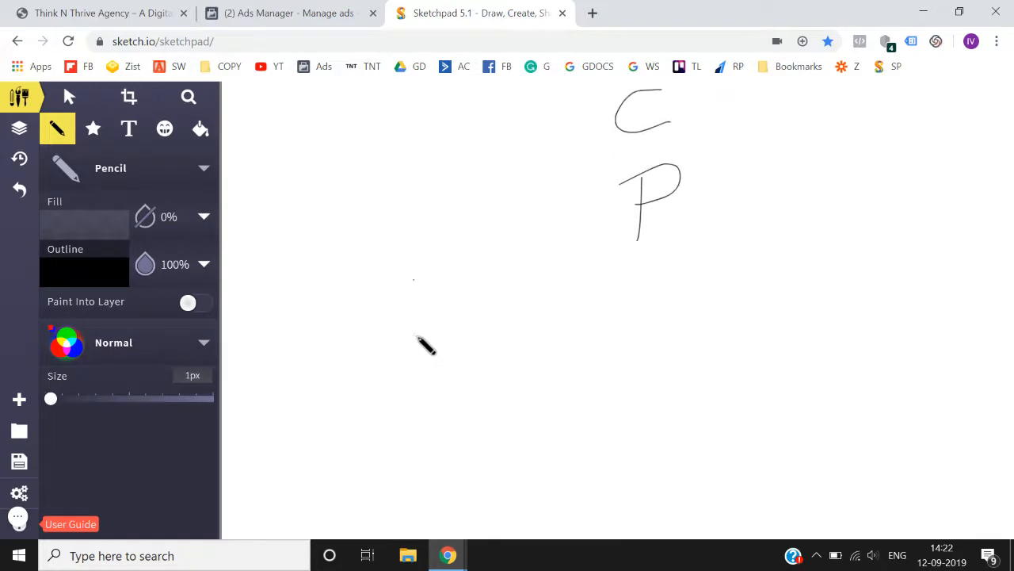
mouse_move(434, 278)
left_mouse_down()
mouse_move(430, 324)
mouse_move(455, 309)
left_mouse_up()
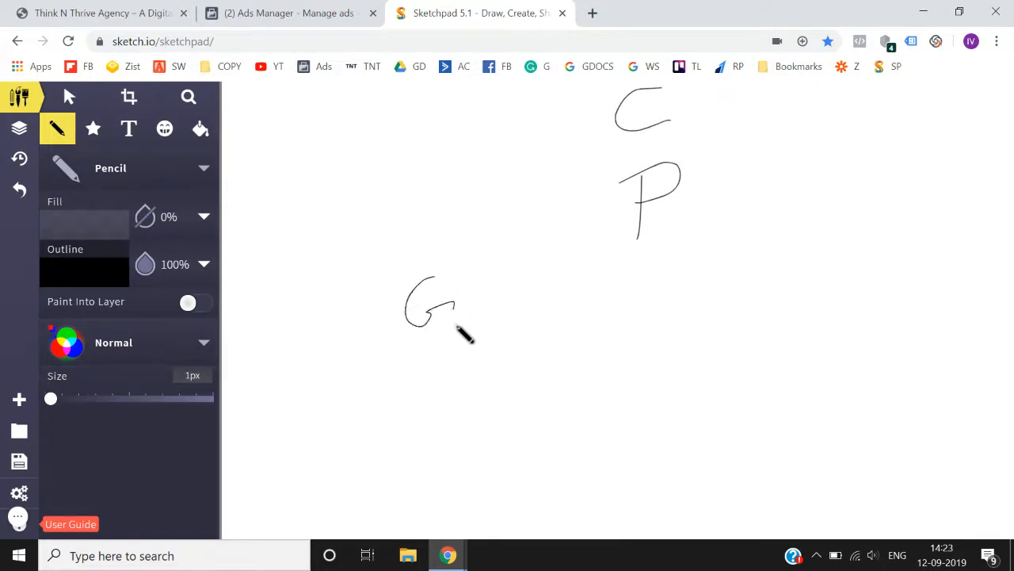
mouse_move(470, 276)
left_mouse_down()
mouse_move(529, 267)
mouse_move(493, 347)
left_mouse_up()
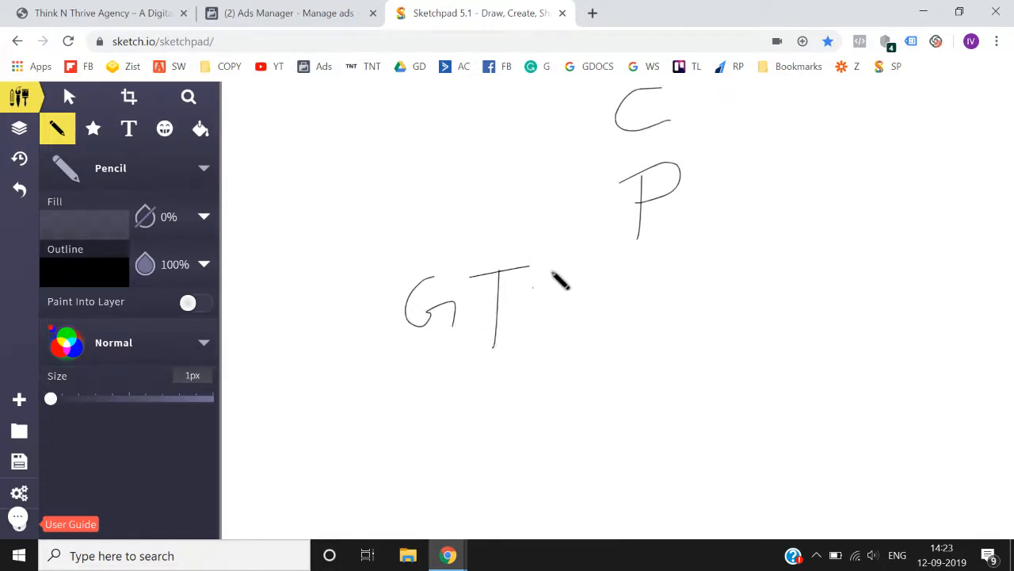
mouse_move(552, 331)
left_mouse_down()
mouse_move(552, 268)
mouse_move(597, 252)
mouse_move(600, 327)
left_mouse_up()
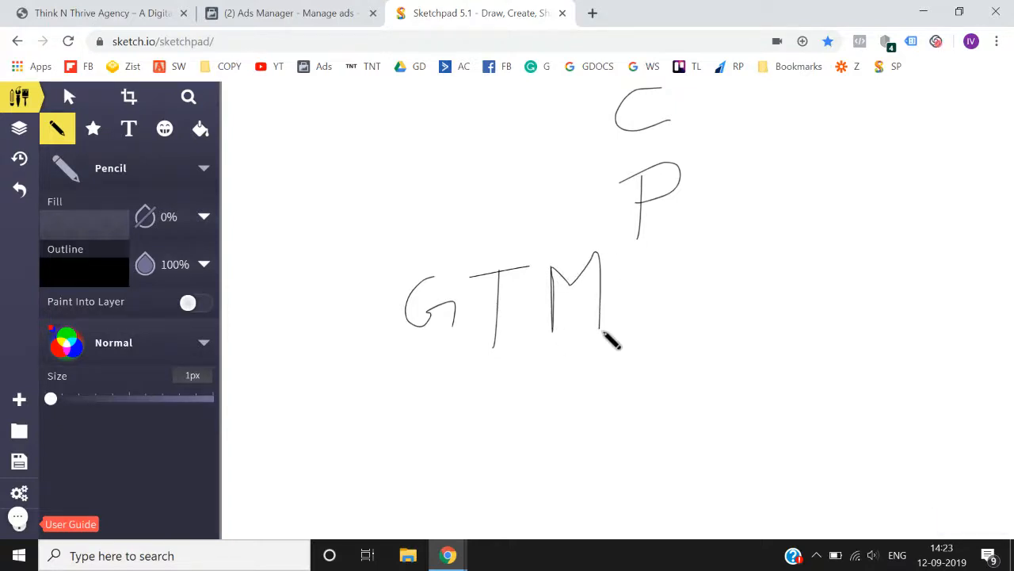
Step: Switch to the Think N Thrive Agency website and look over the featured products on its homepage
scroll(611, 339, "up", 5)
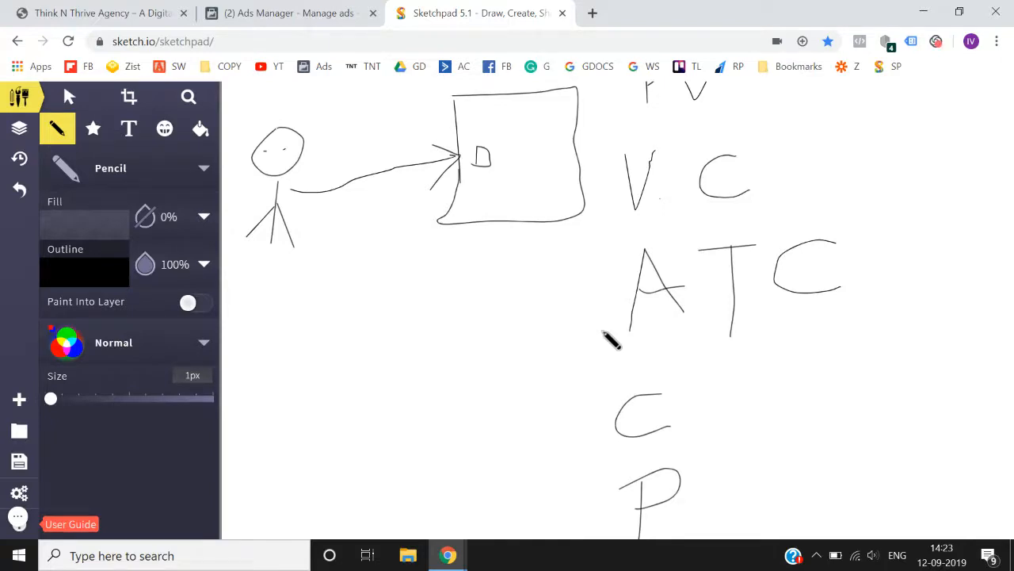
left_click(279, 13)
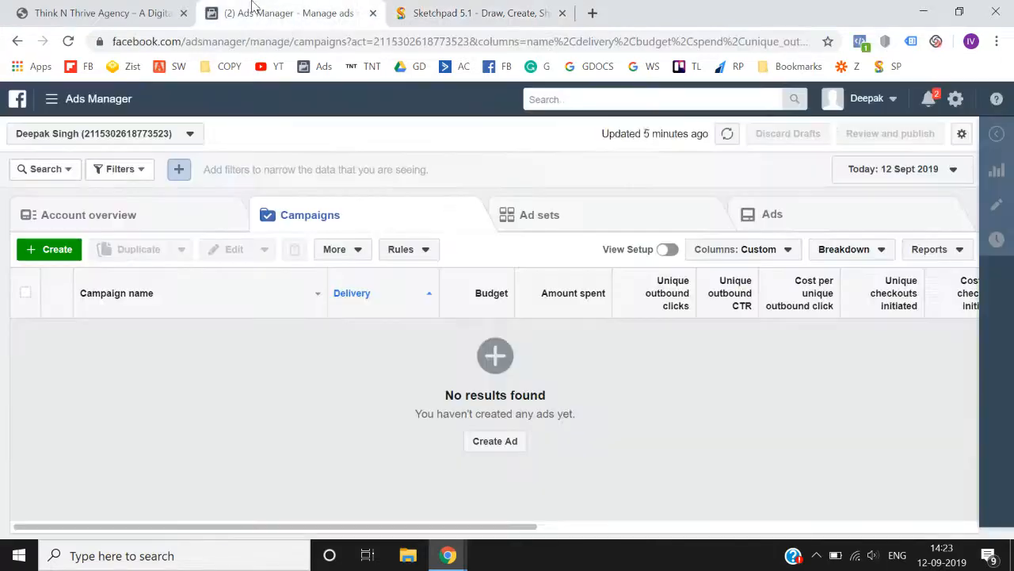
left_click(131, 8)
scroll(183, 255, "down", 9)
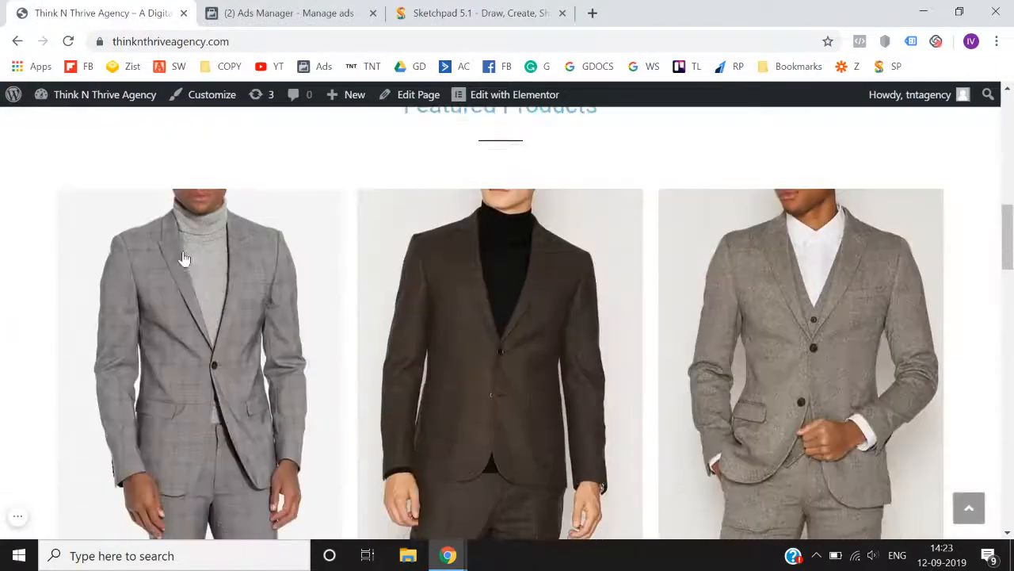
scroll(183, 256, "down", 15)
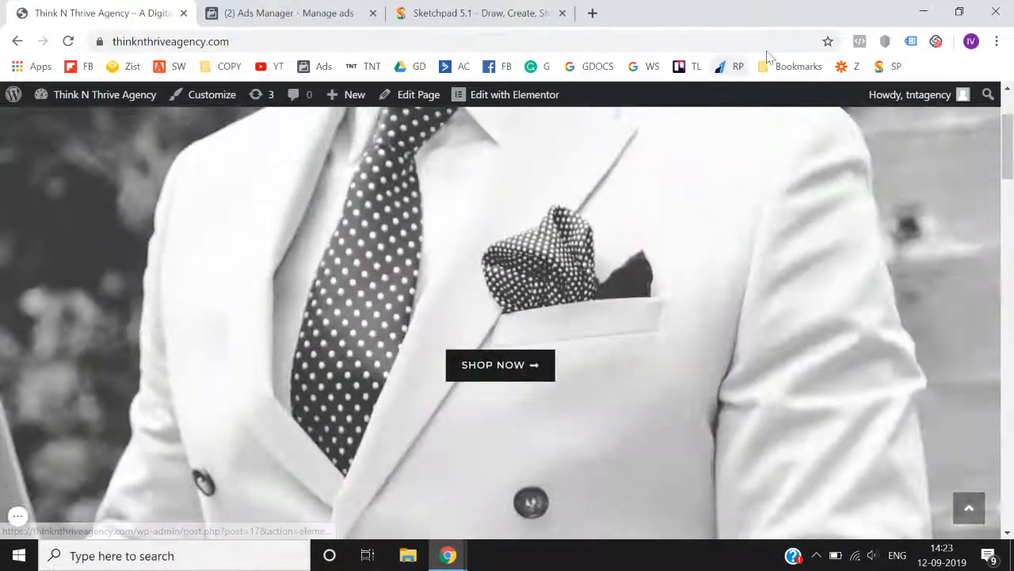
Step: Check the thinknthriveagency.com homepage with Facebook Pixel Helper, close the helper and return to the Sketchpad drawing
left_click(860, 41)
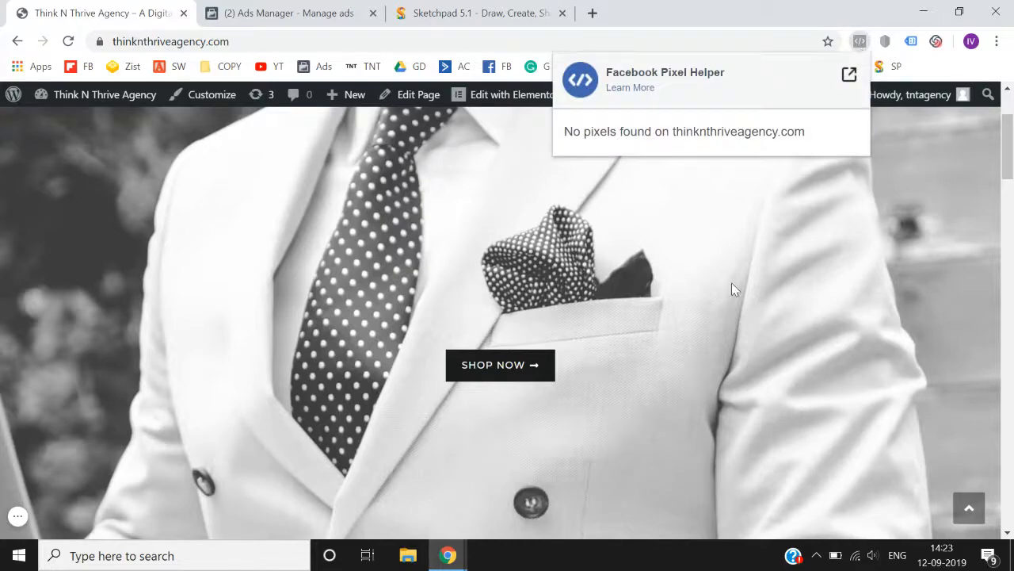
scroll(732, 282, "down", 7)
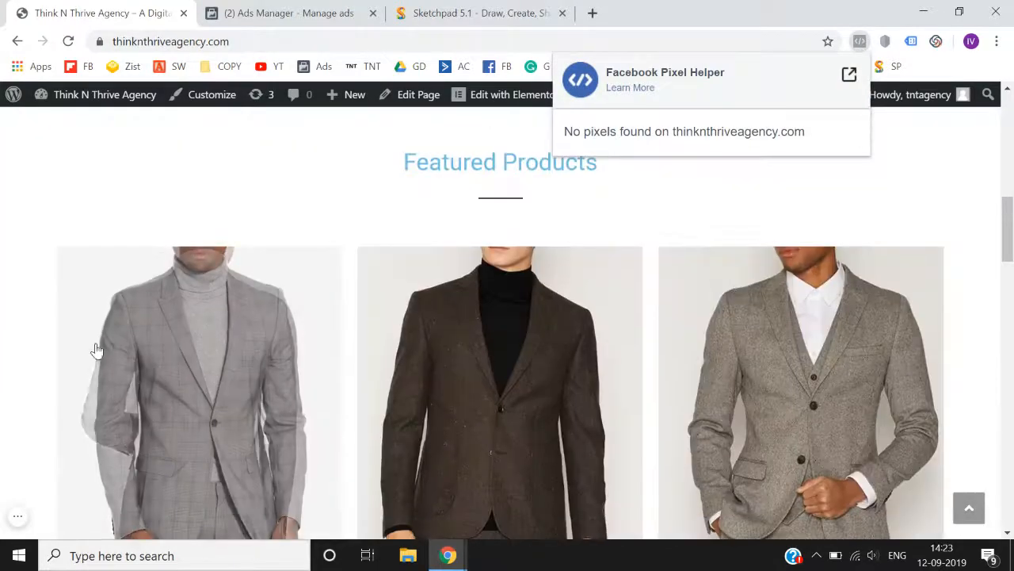
scroll(96, 349, "down", 2)
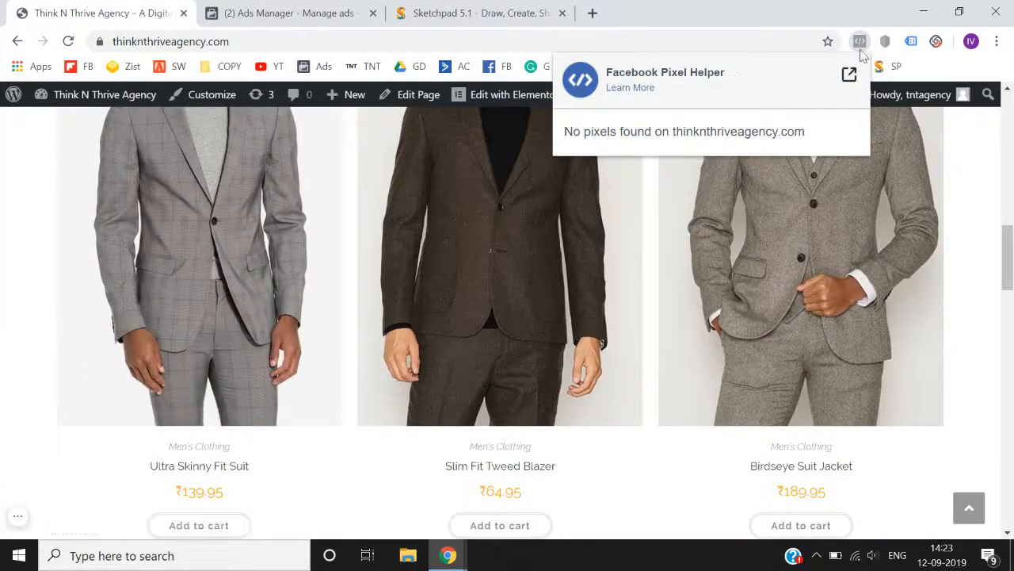
left_click(1, 301)
scroll(2, 305, "up", 5)
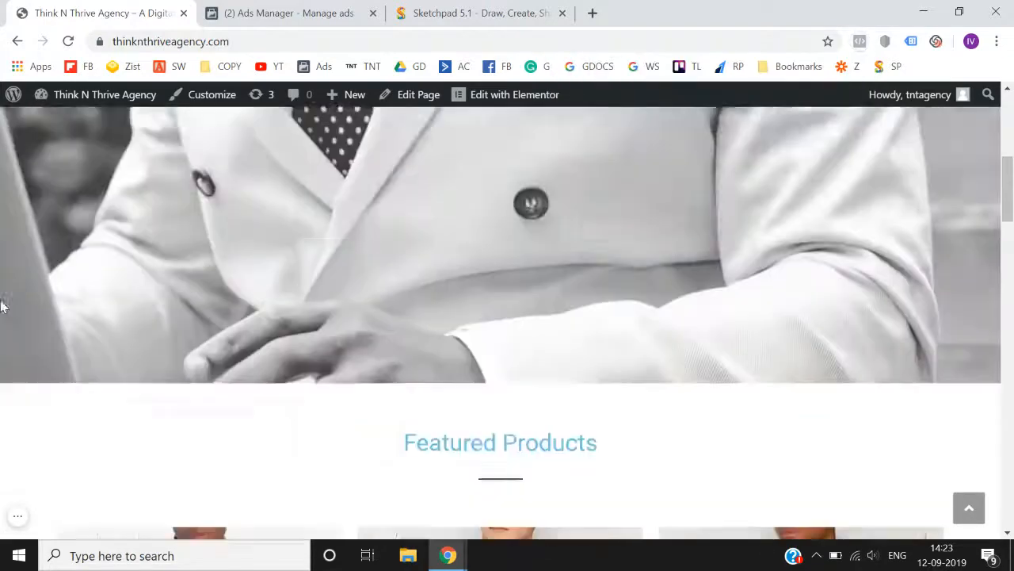
scroll(1, 306, "up", 4)
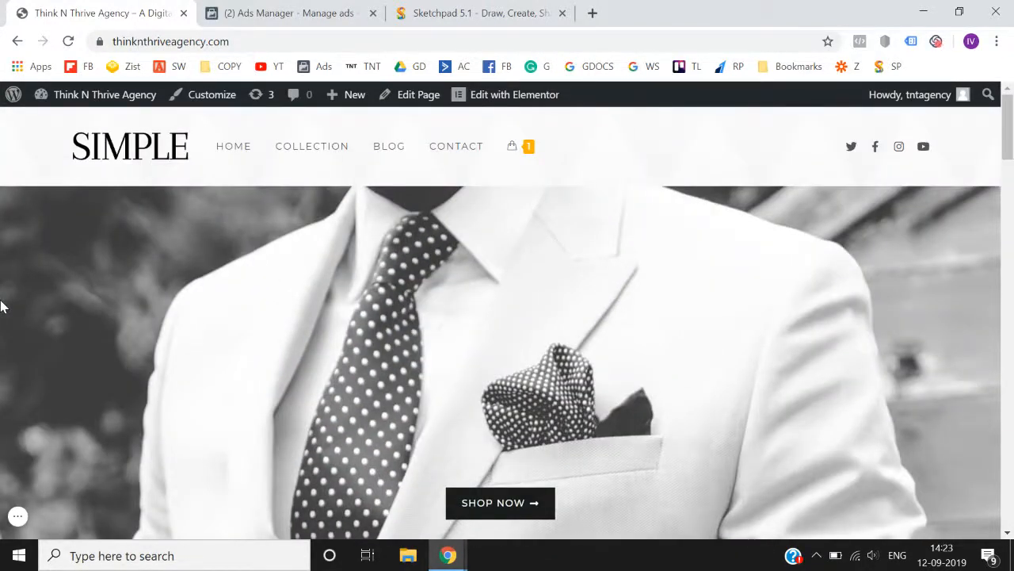
left_click(468, 13)
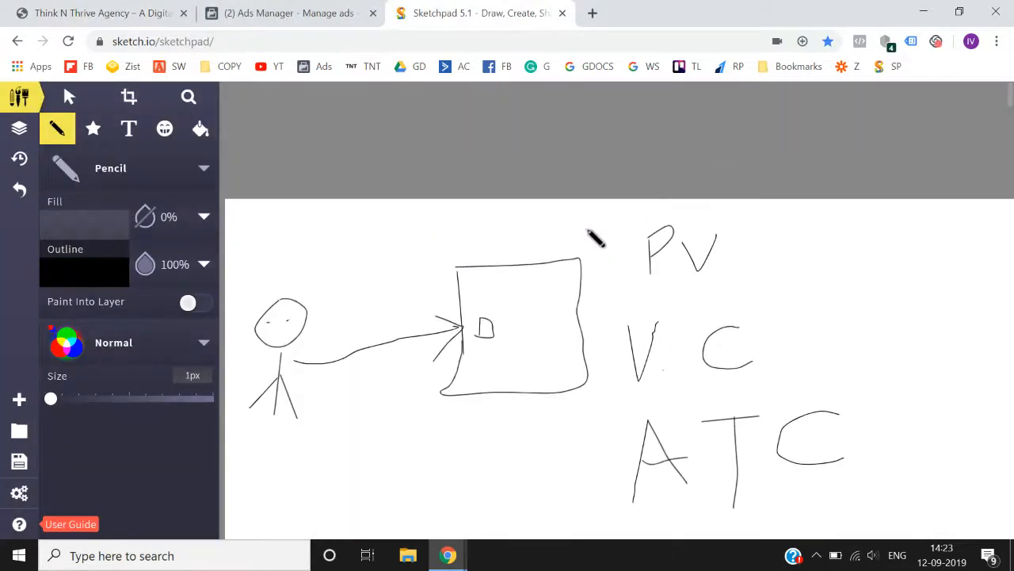
Step: Review the Sketchpad drawing from the visitor figure and the PV, VC and ATC abbreviations down to C, P and GTM
scroll(702, 249, "down", 1)
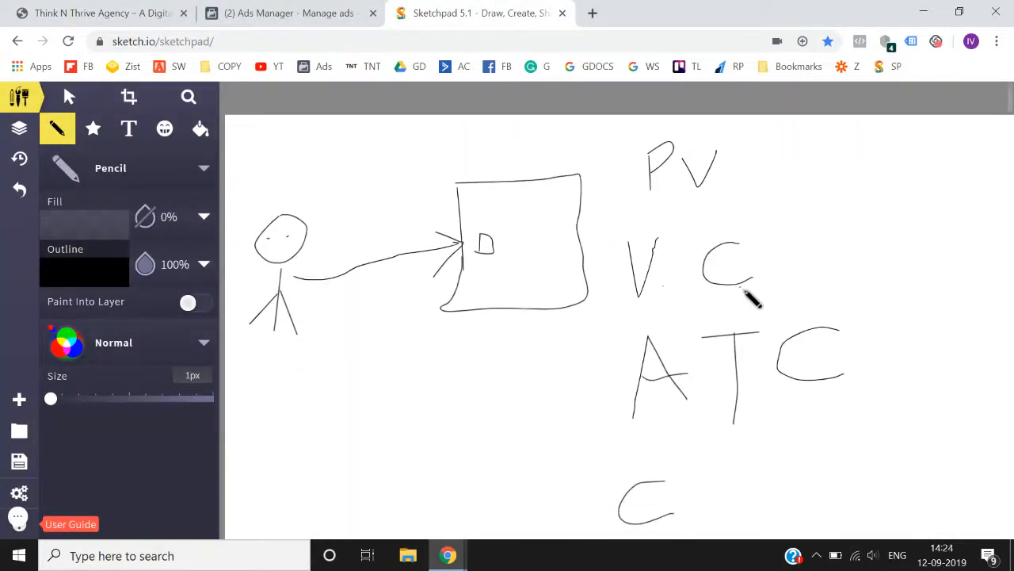
scroll(751, 297, "down", 1)
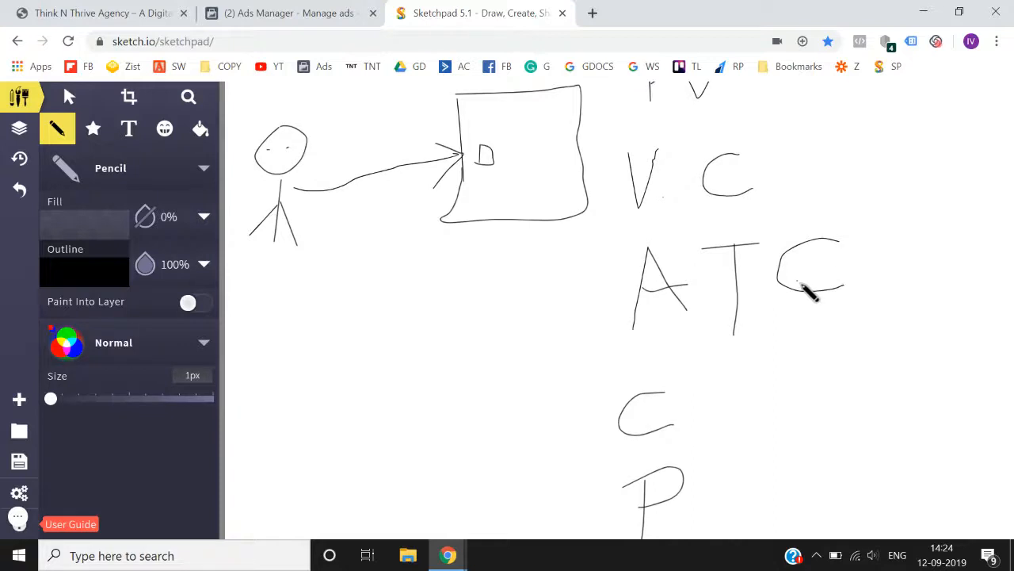
scroll(808, 293, "down", 2)
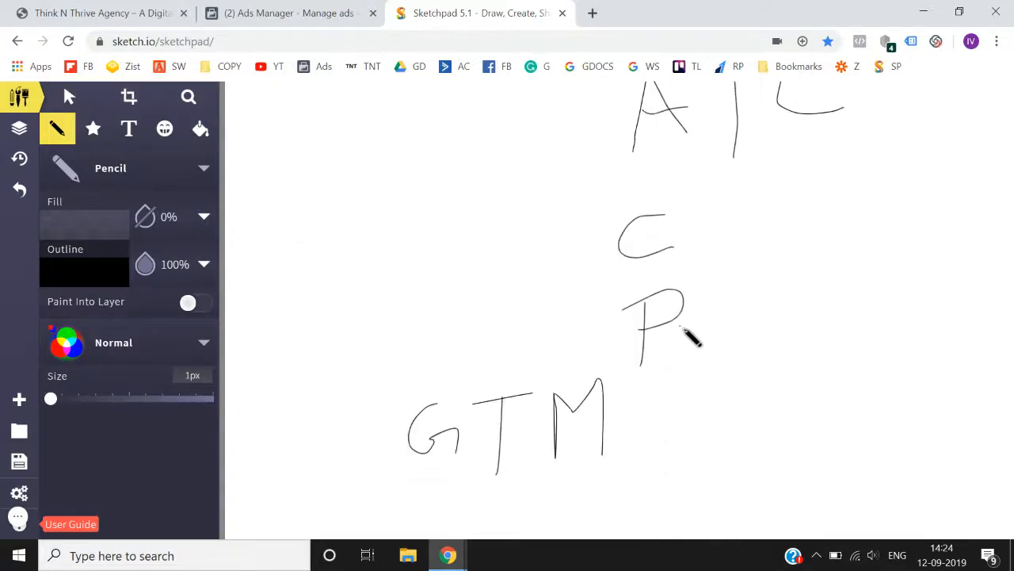
scroll(692, 336, "up", 4)
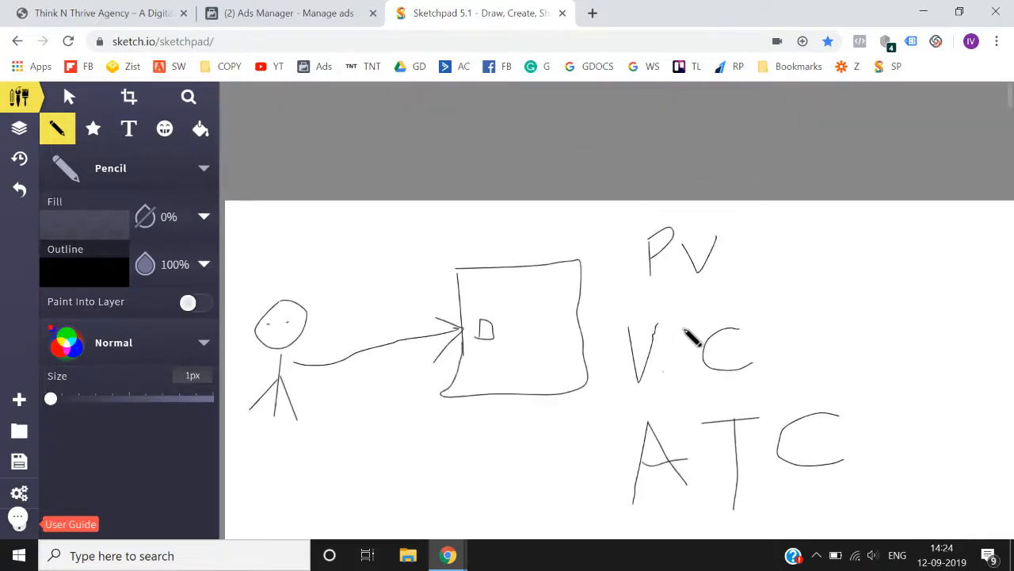
scroll(690, 336, "down", 3)
Step: Switch to the Think N Thrive Agency website and open its WordPress dashboard
left_click(268, 11)
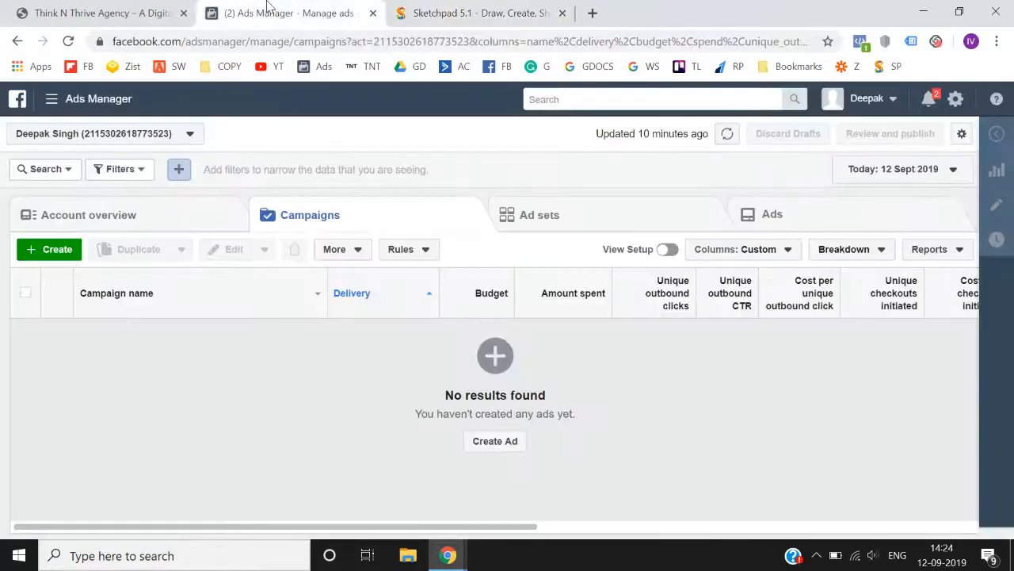
left_click(159, 11)
mouse_move(118, 100)
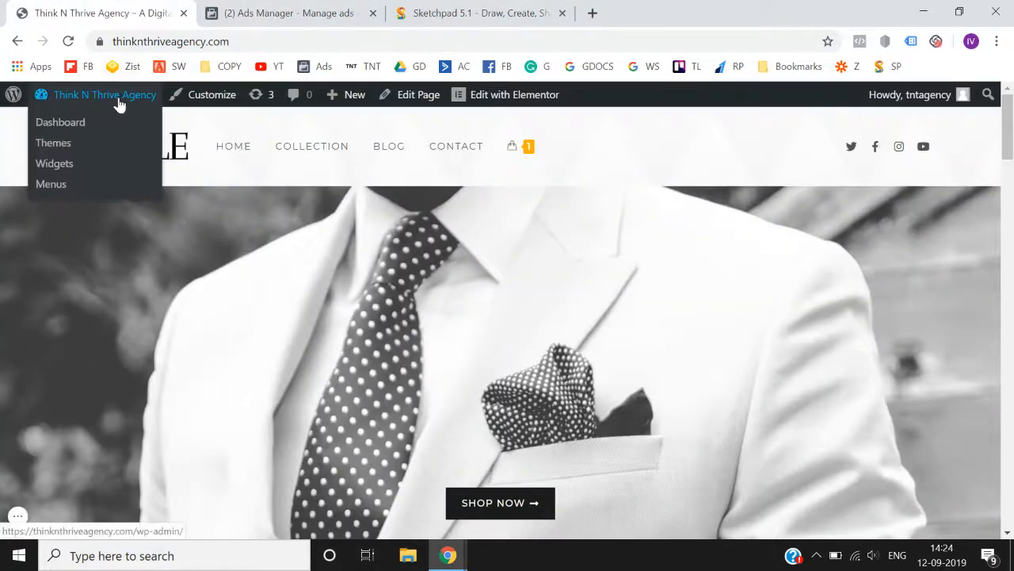
left_click(73, 121)
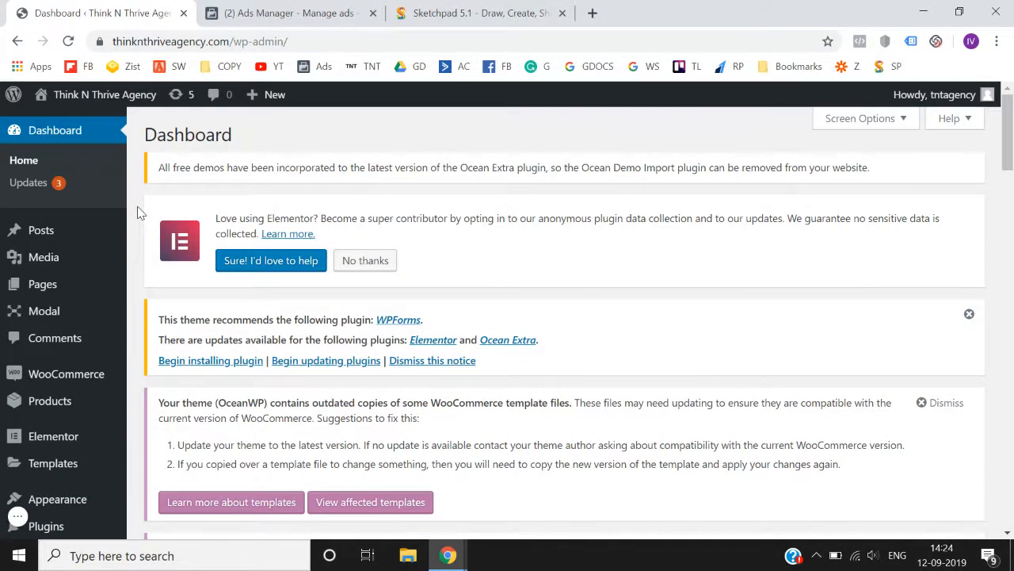
Step: Open the WordPress page for adding new plugins
scroll(137, 212, "down", 1)
scroll(89, 283, "down", 1)
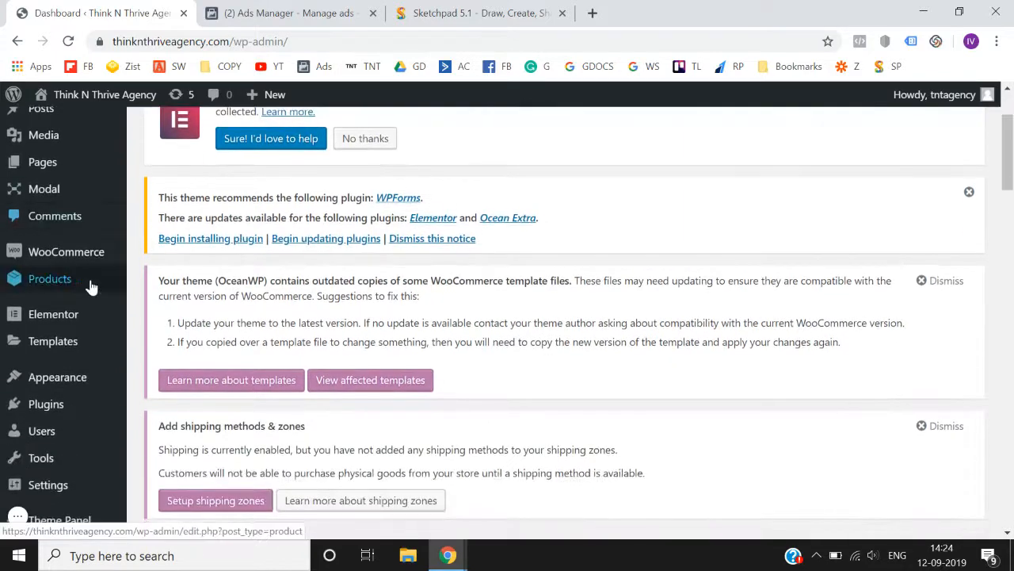
mouse_move(80, 293)
scroll(63, 360, "down", 1)
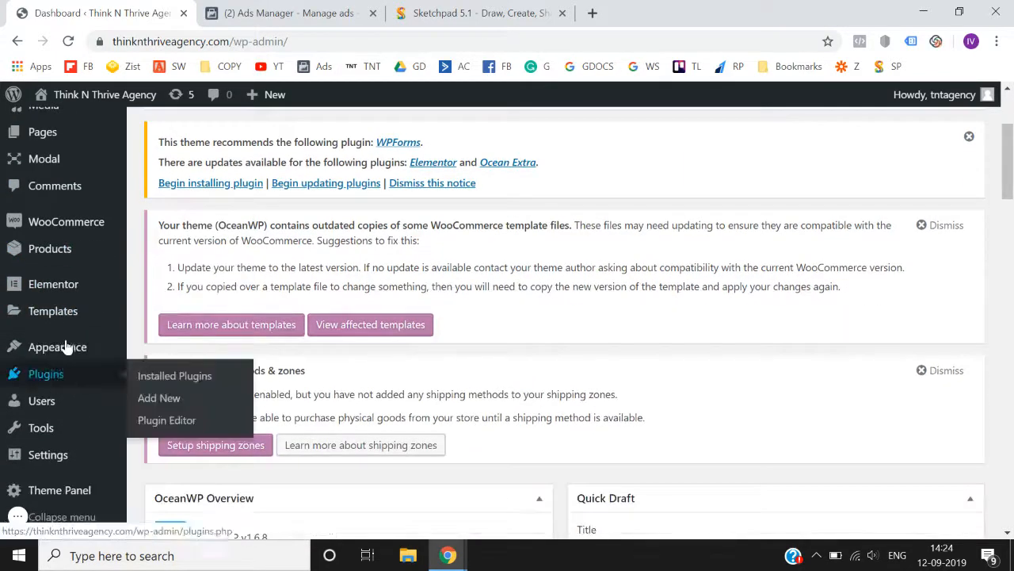
scroll(68, 346, "up", 1)
scroll(72, 348, "down", 1)
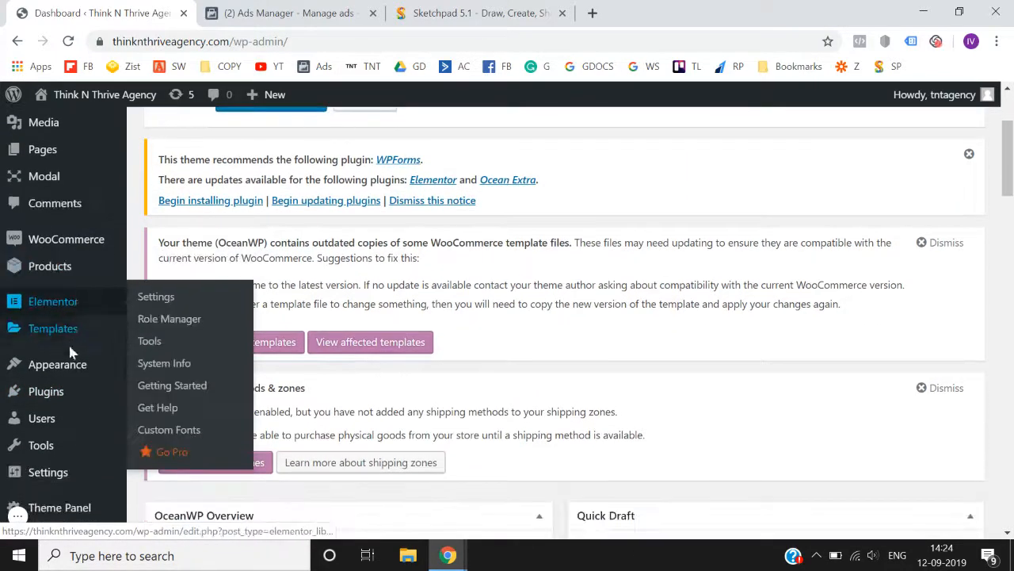
mouse_move(69, 388)
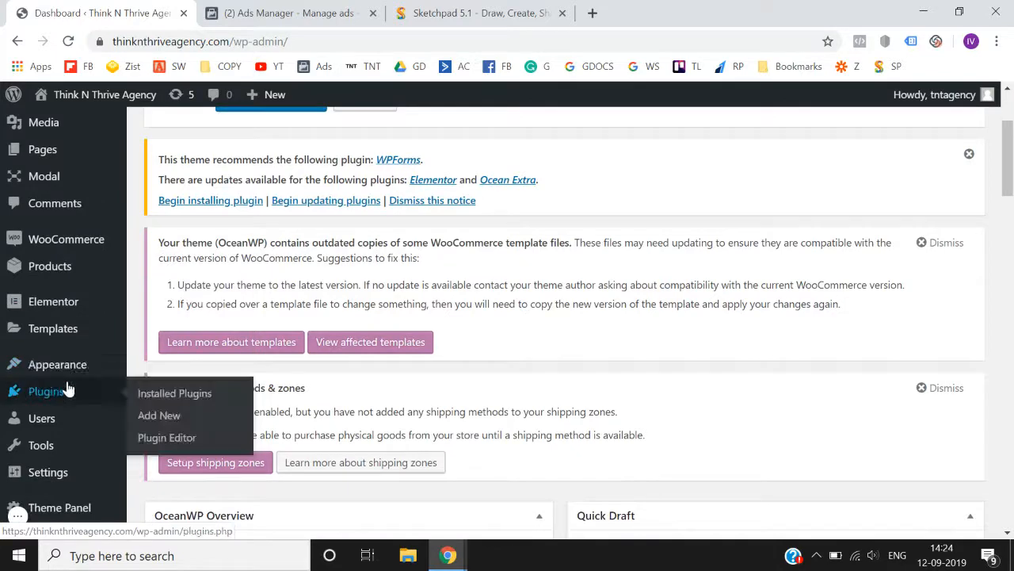
left_click(148, 416)
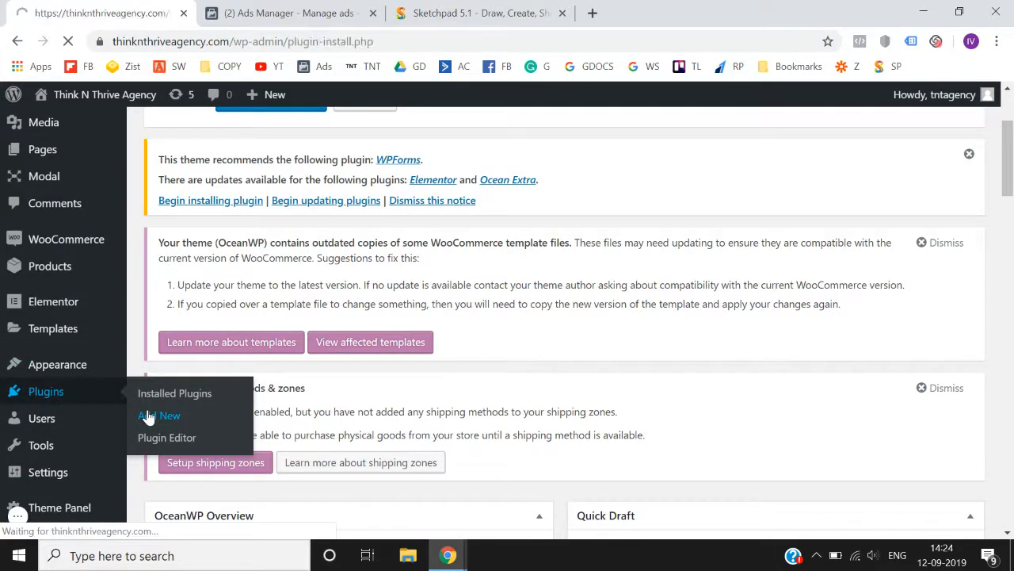
Step: Search the plugin directory for "pixel ca"
scroll(599, 339, "down", 1)
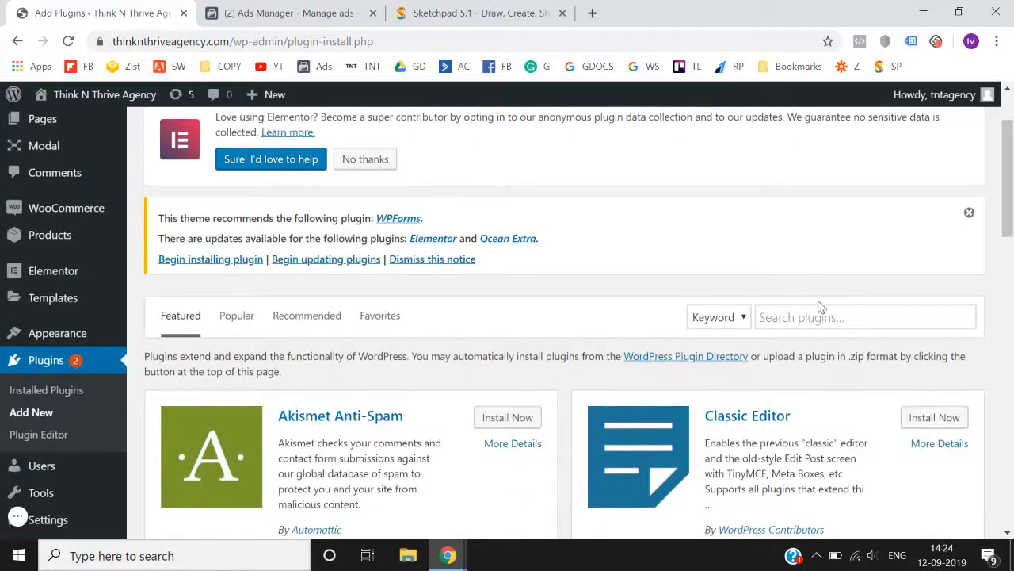
left_click(826, 321)
type("pixel ca")
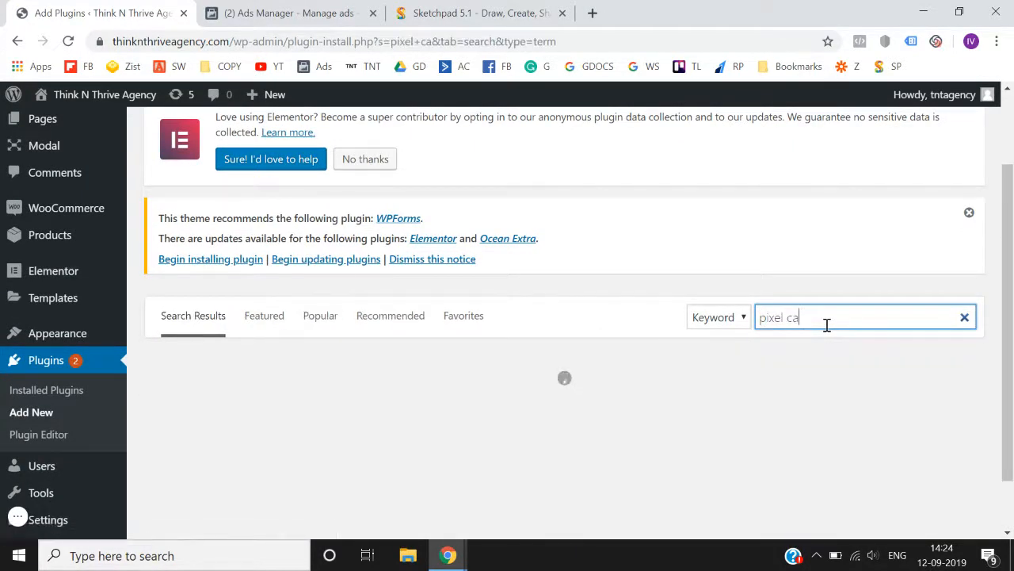
Step: Install and activate the Pixel Caffeine plugin by AdEspresso
scroll(827, 325, "down", 1)
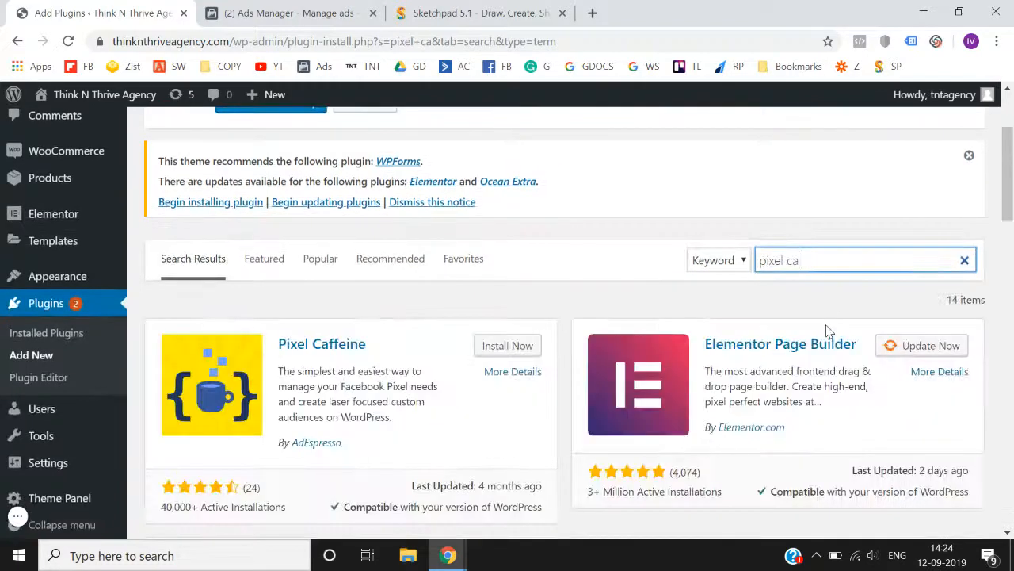
scroll(383, 374, "down", 1)
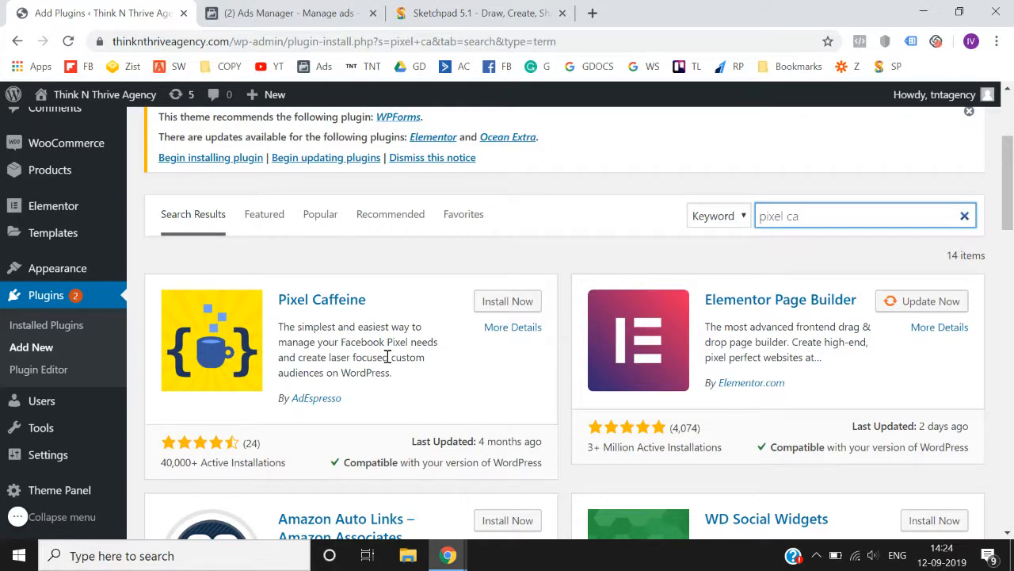
left_click(498, 301)
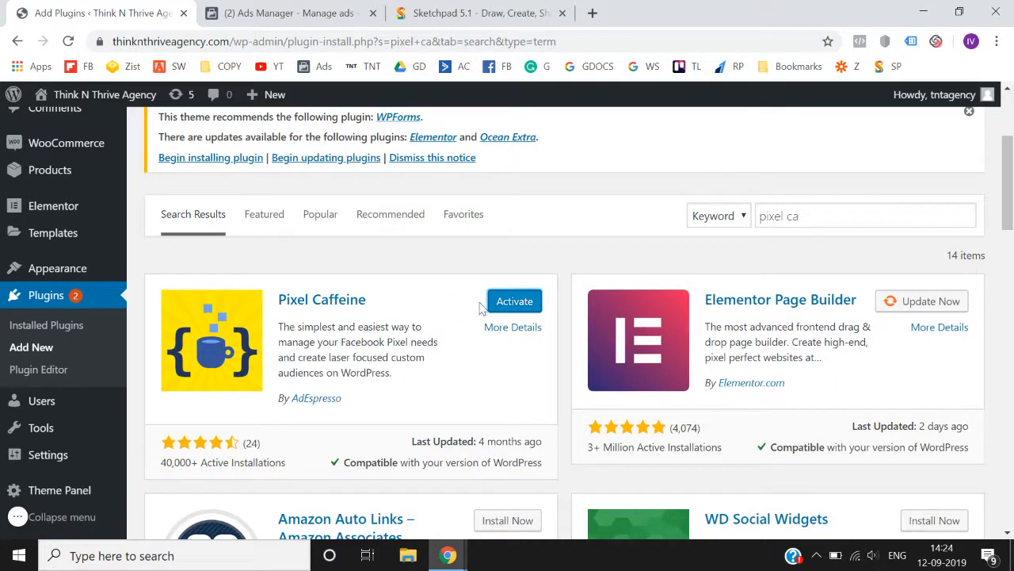
left_click(521, 309)
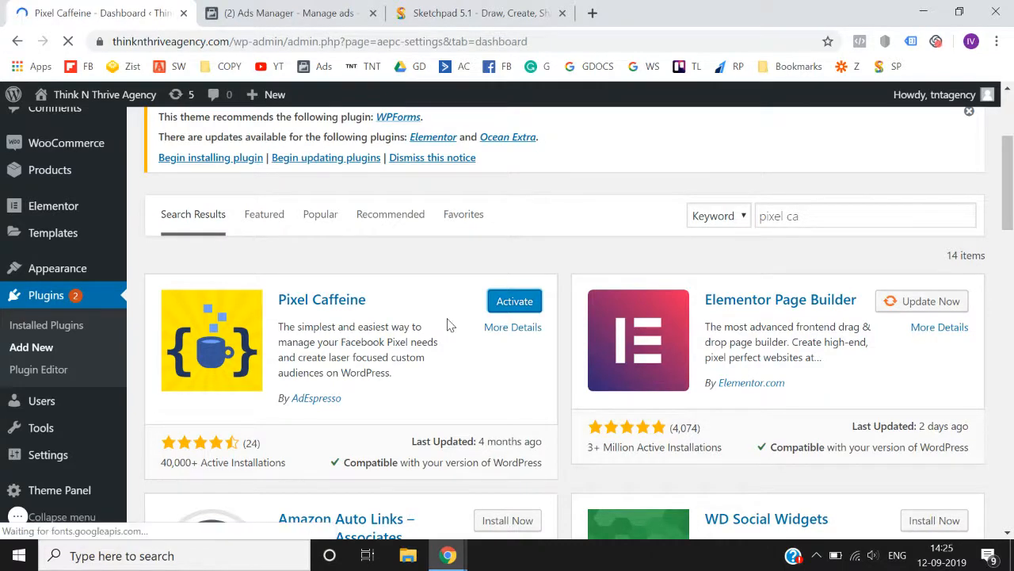
Step: Look over the Pixel Caffeine welcome page and start the plugin's setup
scroll(447, 324, "down", 4)
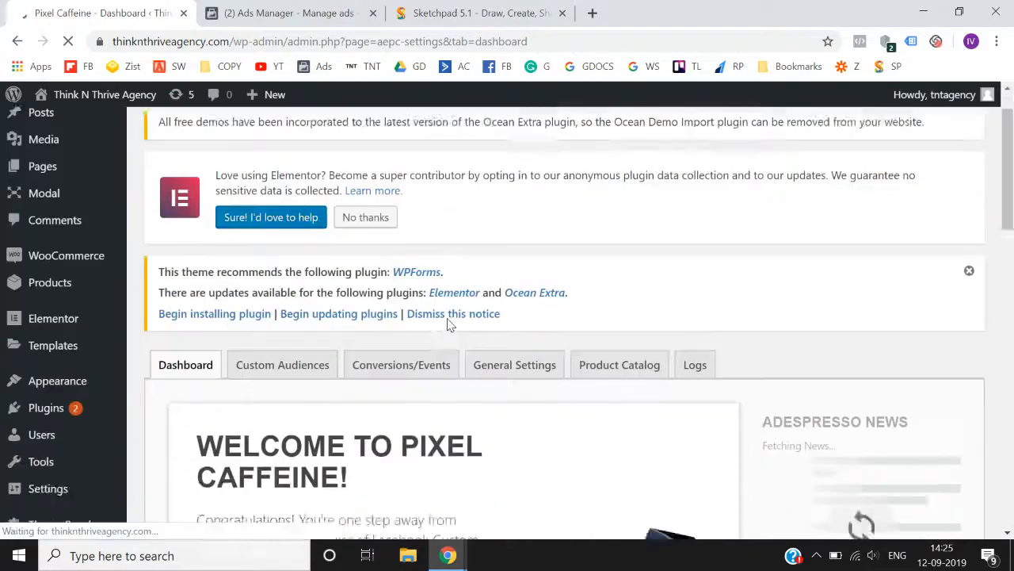
scroll(448, 325, "down", 7)
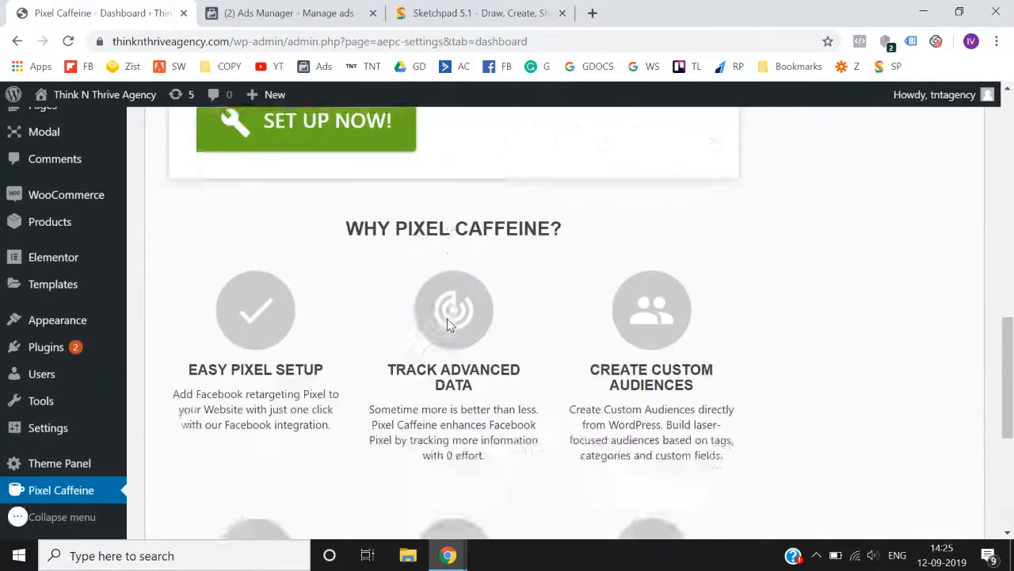
scroll(448, 325, "up", 10)
scroll(447, 325, "down", 8)
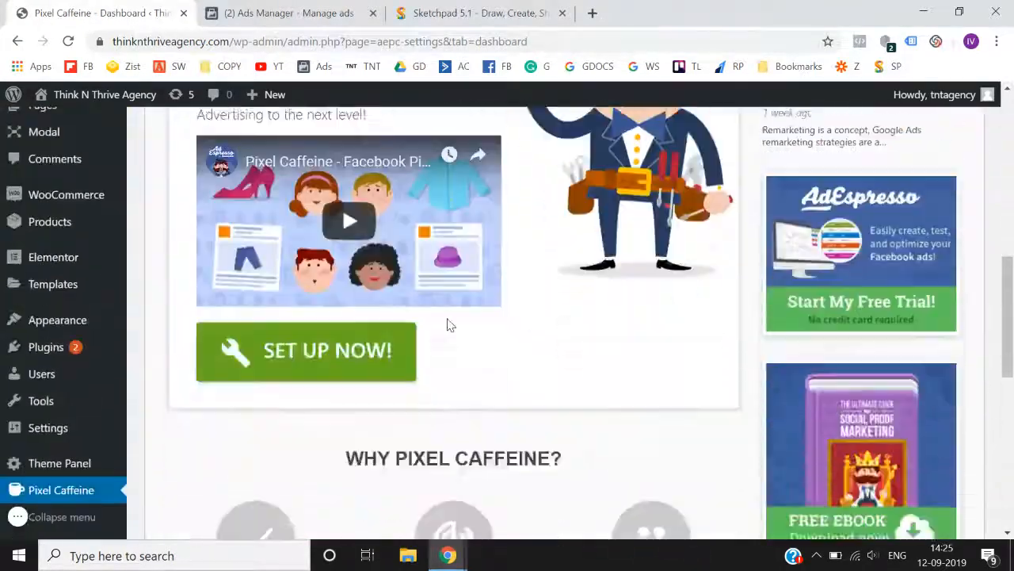
left_click(340, 336)
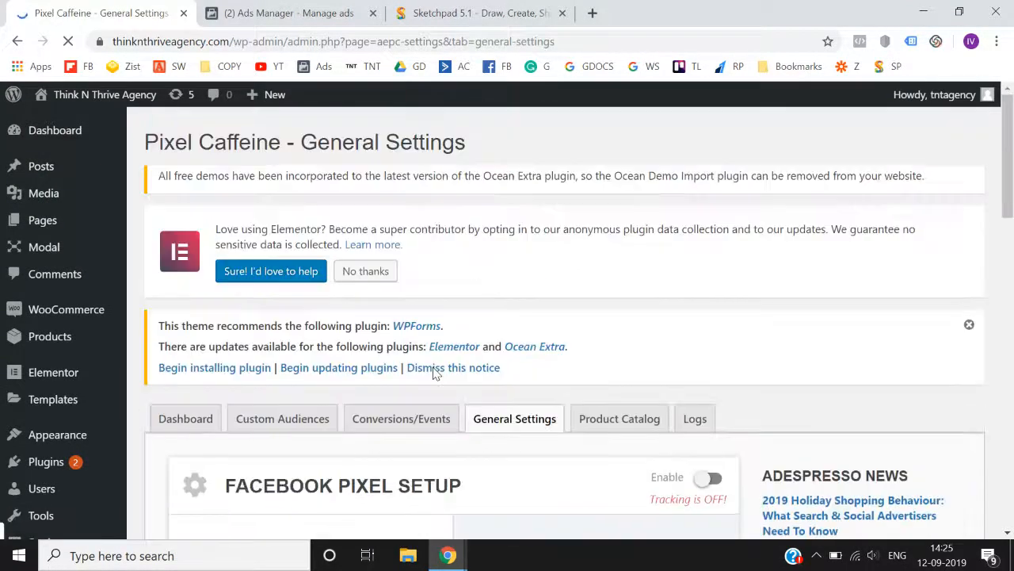
Step: Connect Pixel Caffeine to the signed-in Facebook account and allow it to manage ads, ad stats and the business
scroll(434, 373, "down", 3)
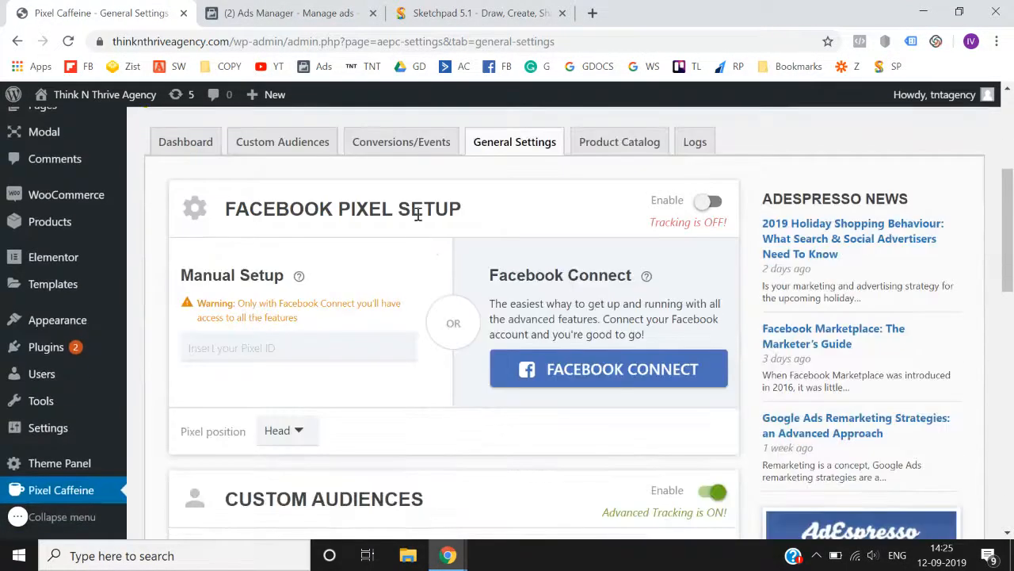
scroll(403, 290, "down", 1)
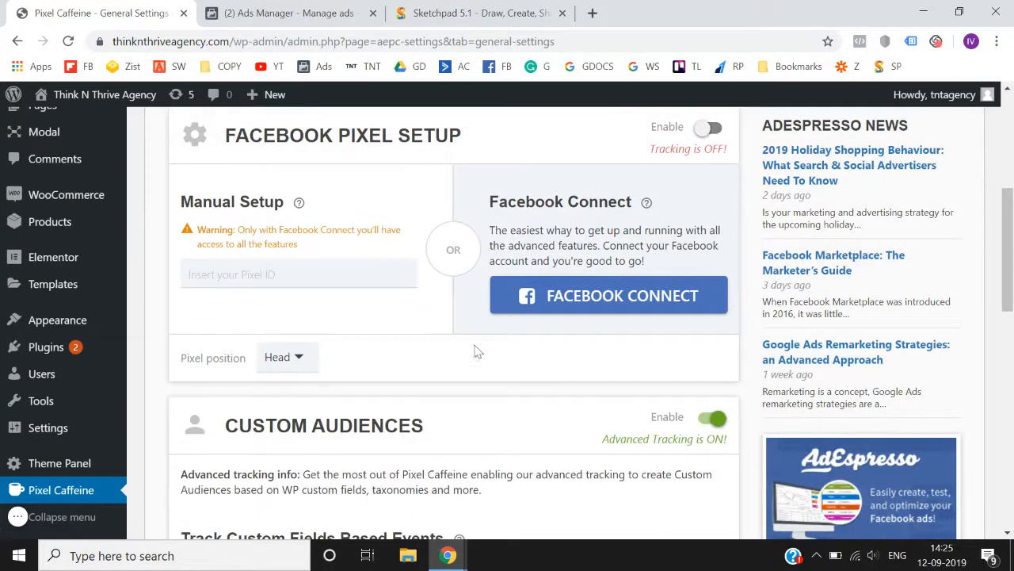
left_click(583, 304)
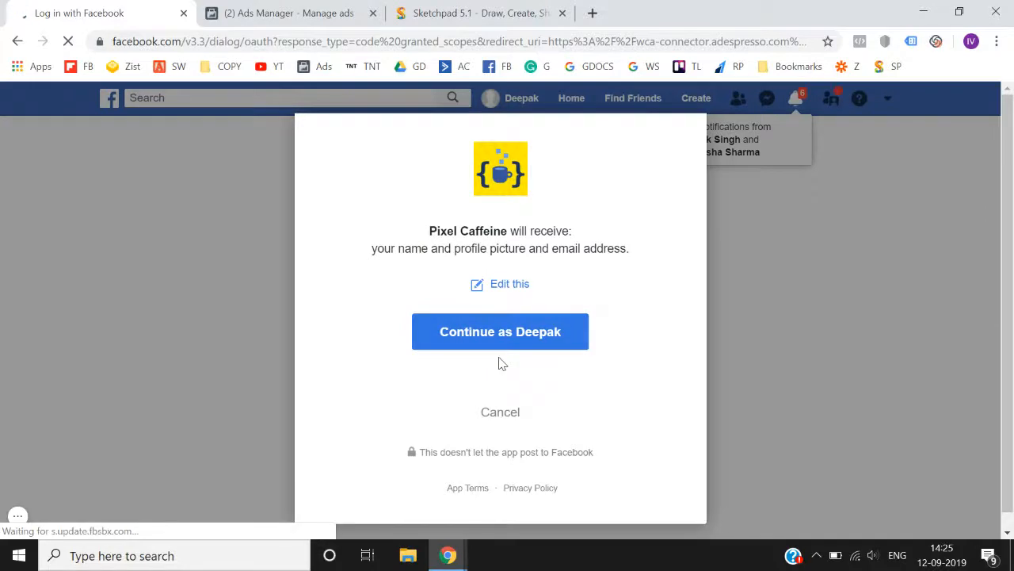
left_click(524, 337)
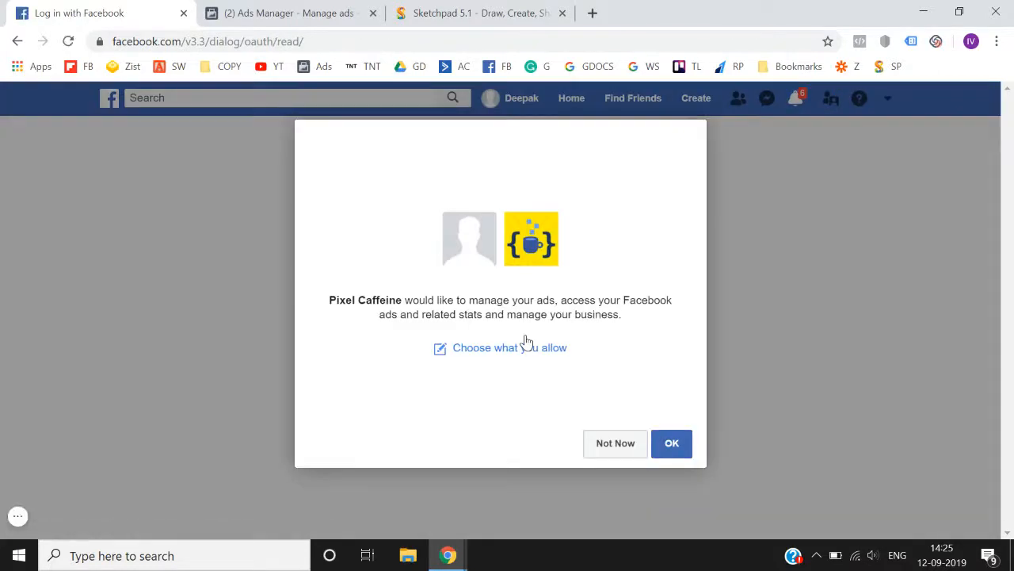
left_click(664, 445)
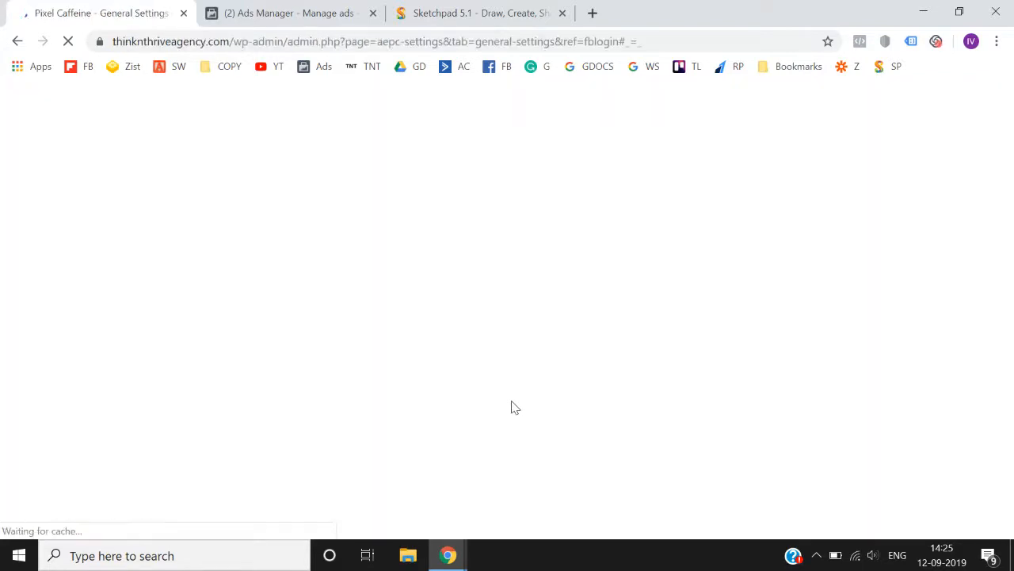
scroll(511, 405, "down", 4)
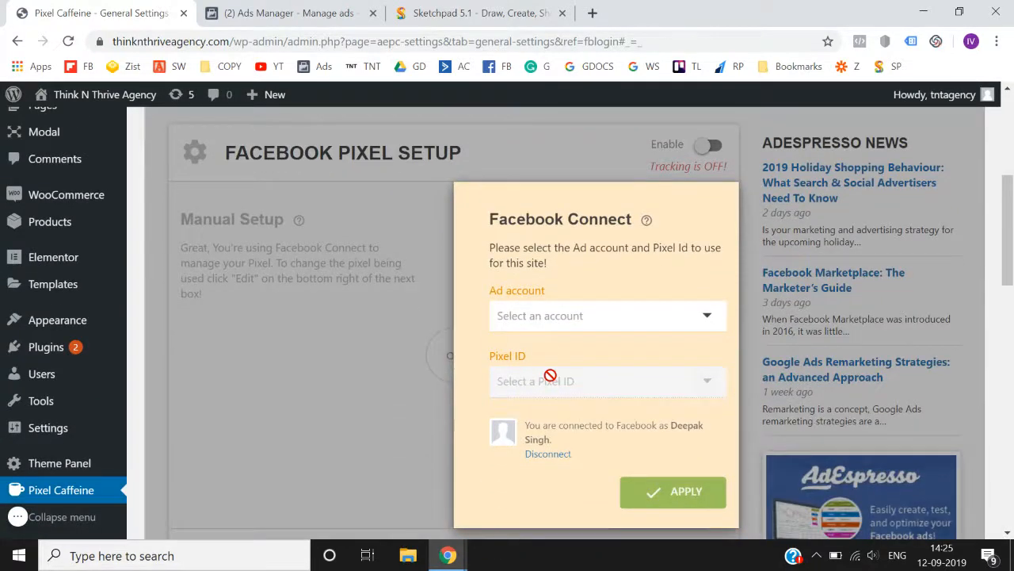
Step: Switch to Ads Manager, change to the 100 Days Course ad account and check the list of available ad accounts
left_click(293, 13)
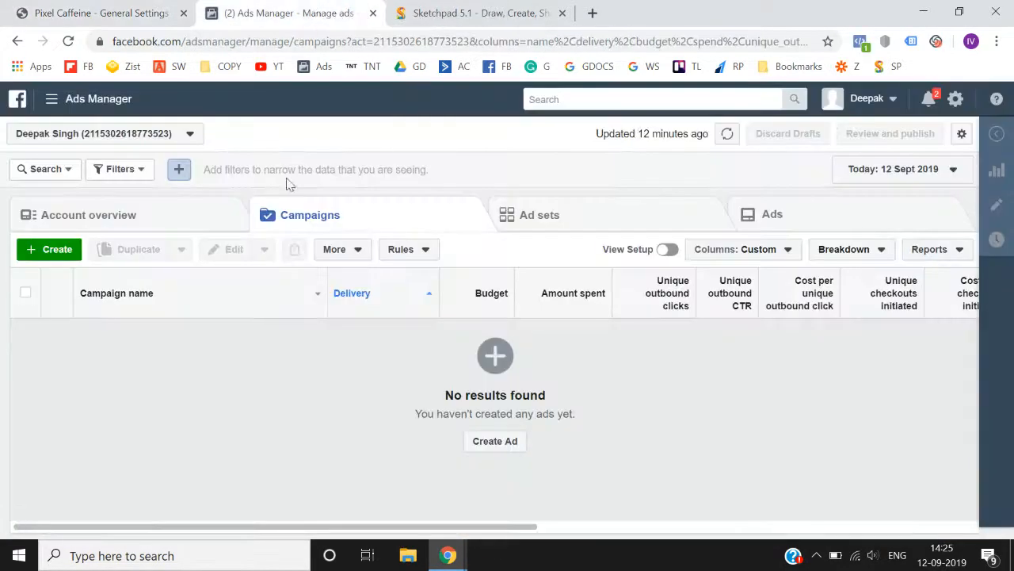
left_click(54, 100)
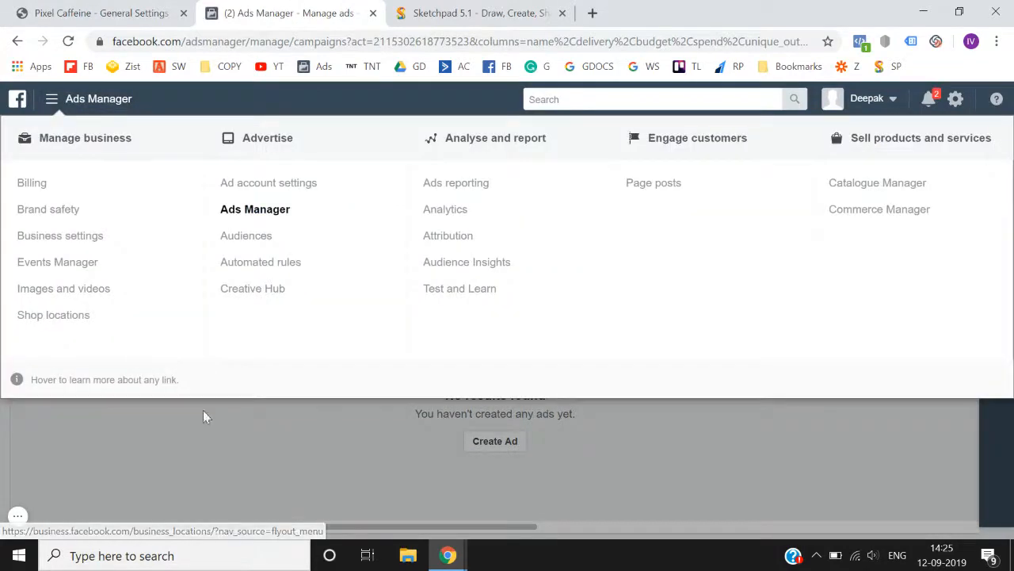
left_click(220, 451)
left_click(184, 134)
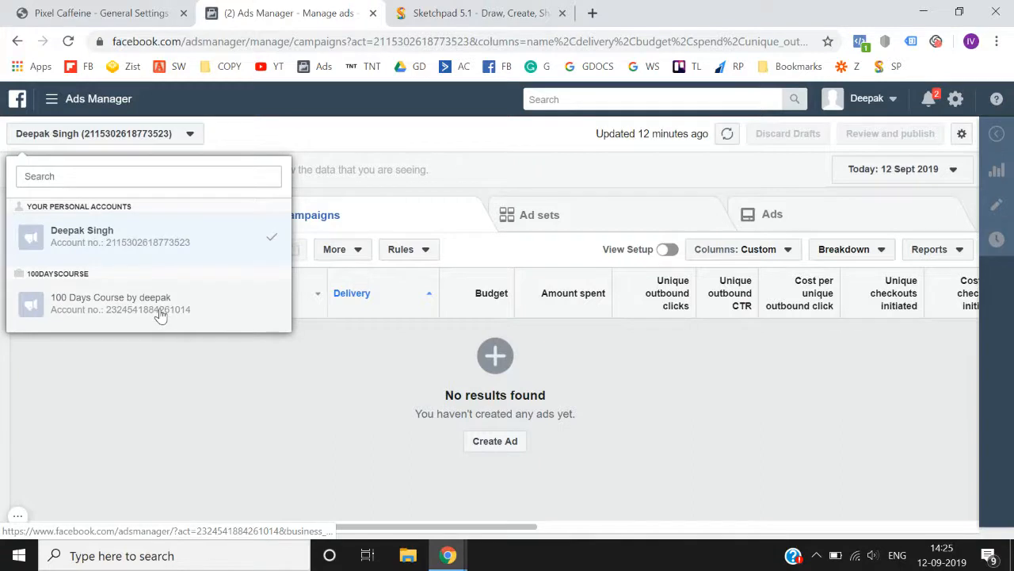
left_click(160, 309)
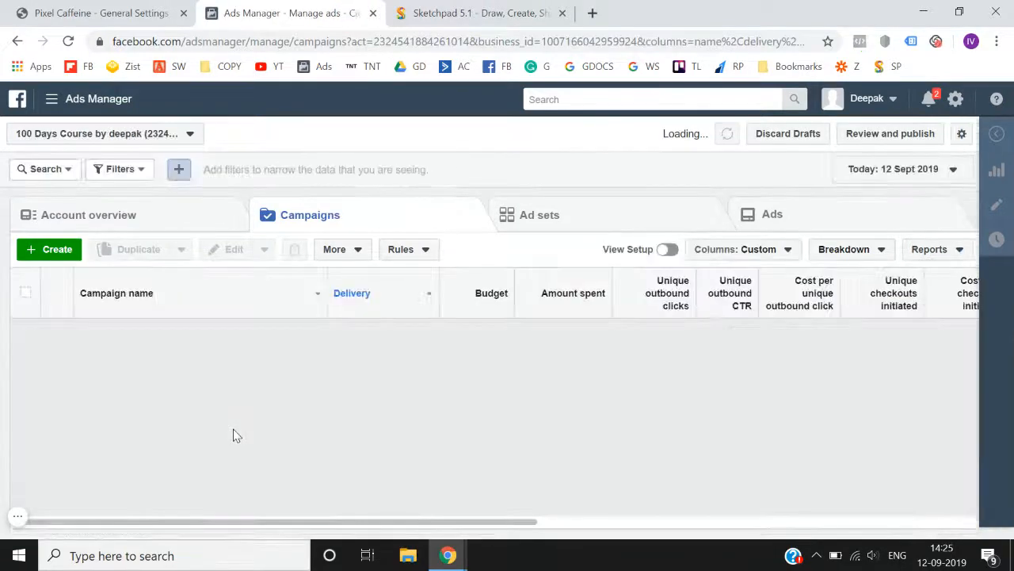
left_click(191, 135)
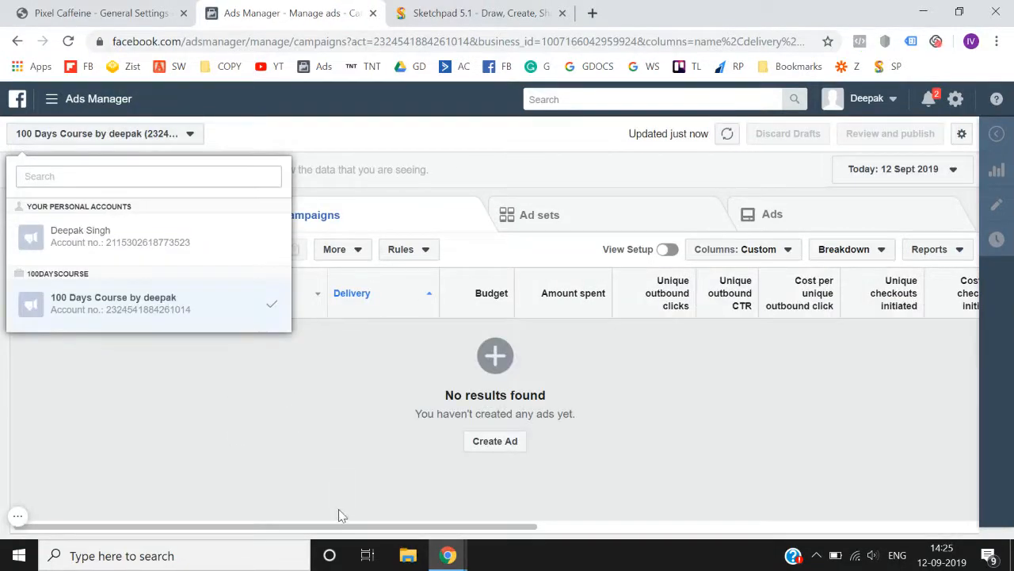
left_click(306, 429)
Step: Return to Pixel Caffeine's Facebook Connect setup, select the 100 Days Course ad account with its pixel, and apply the connection
left_click(102, 12)
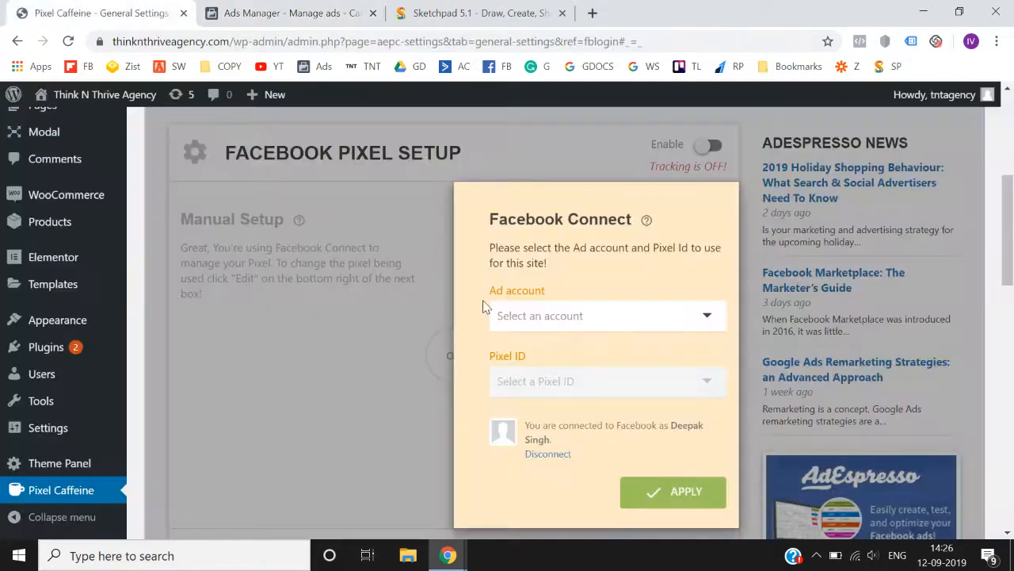
left_click(574, 330)
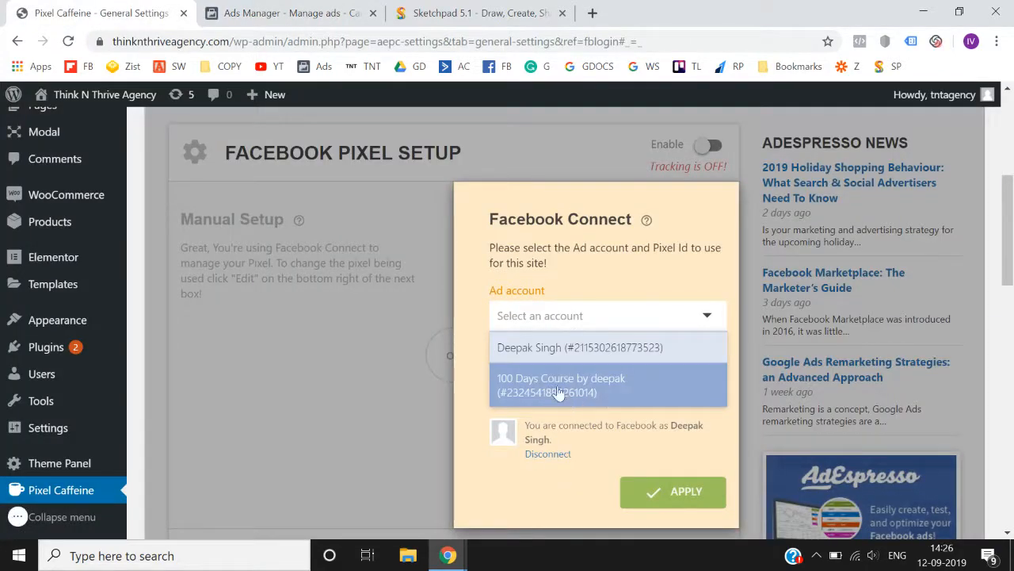
left_click(594, 392)
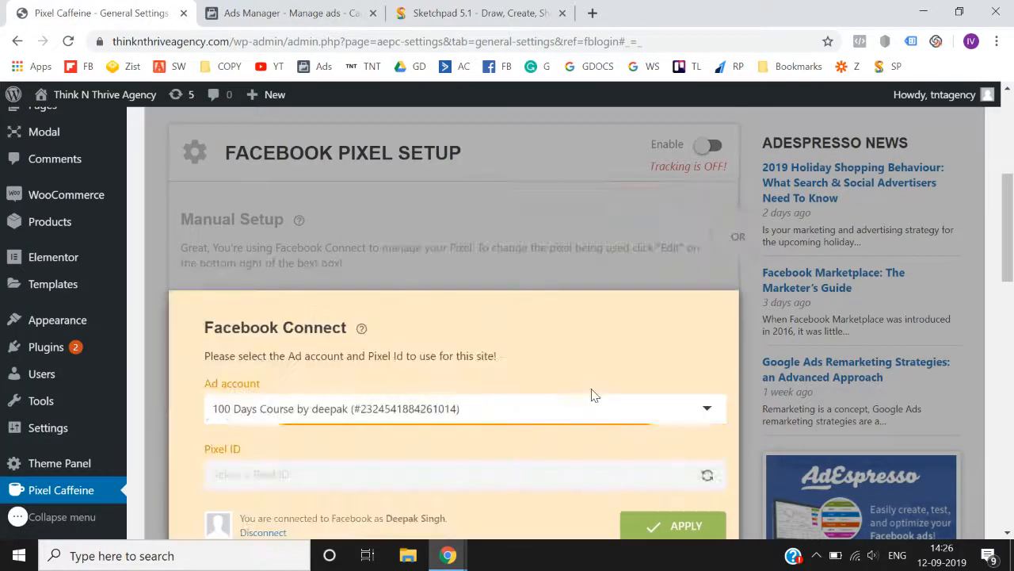
scroll(594, 395, "down", 2)
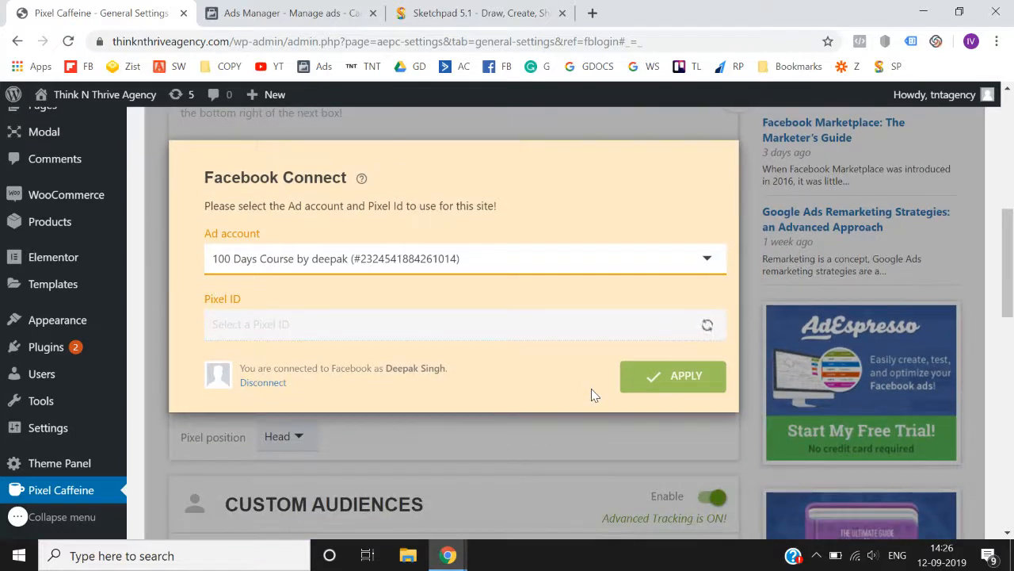
scroll(562, 377, "down", 1)
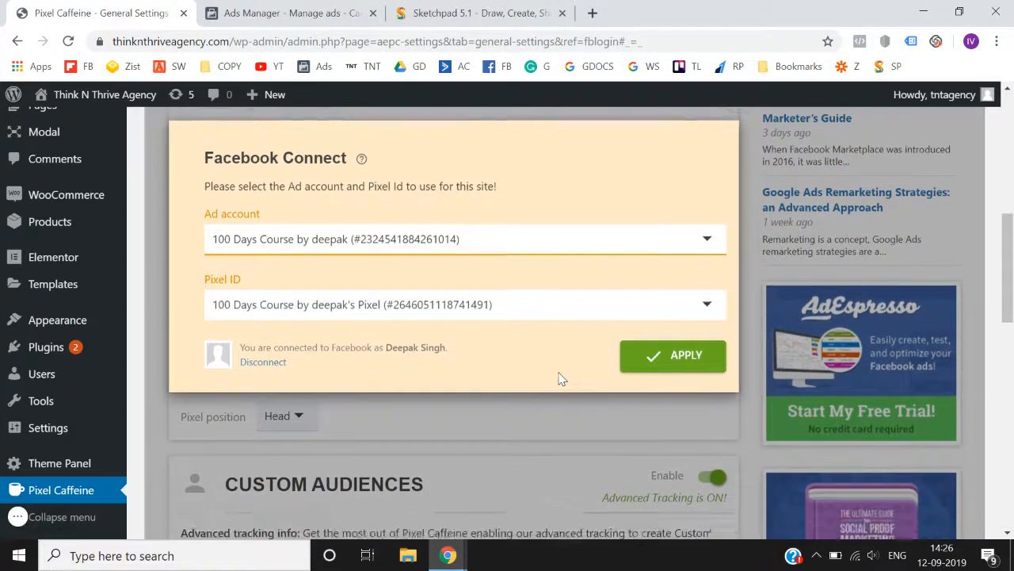
left_click(674, 366)
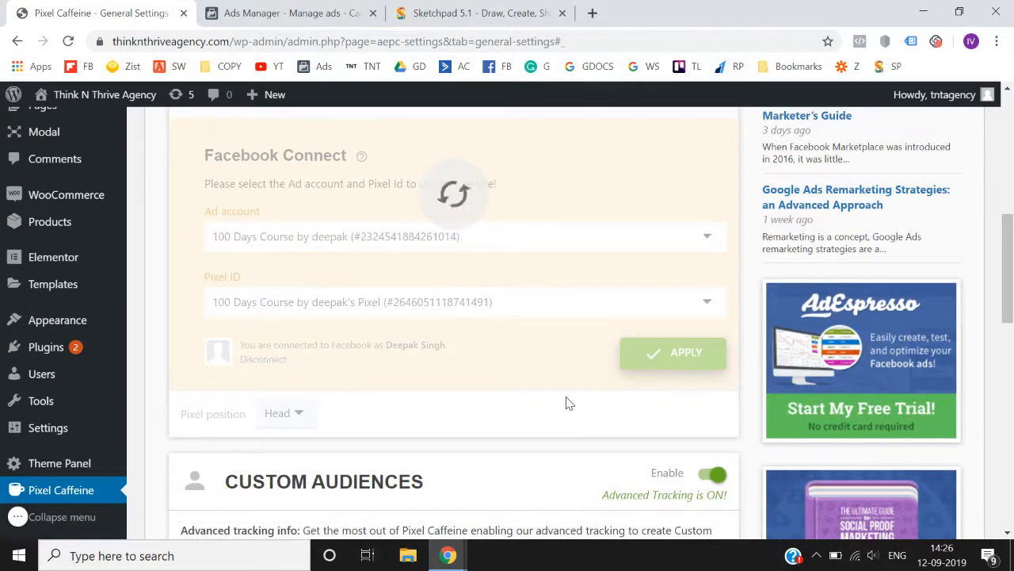
Step: Enable WooCommerce conversion tracking for View product, Add to cart, View Checkout, Add payment info and Purchase, and save the settings
scroll(567, 404, "down", 5)
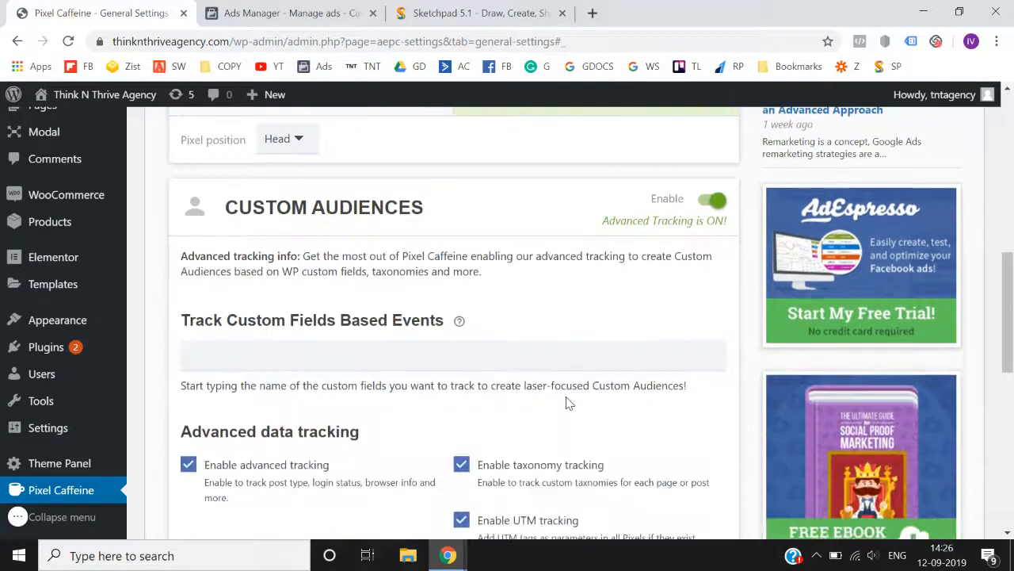
scroll(566, 404, "down", 3)
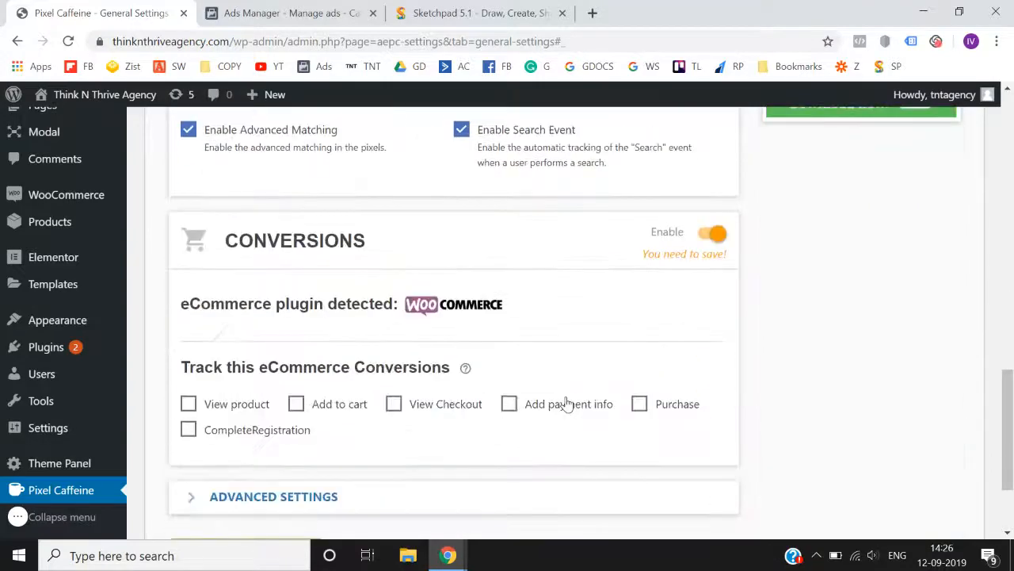
scroll(566, 403, "up", 15)
scroll(566, 403, "down", 1)
scroll(566, 403, "down", 3)
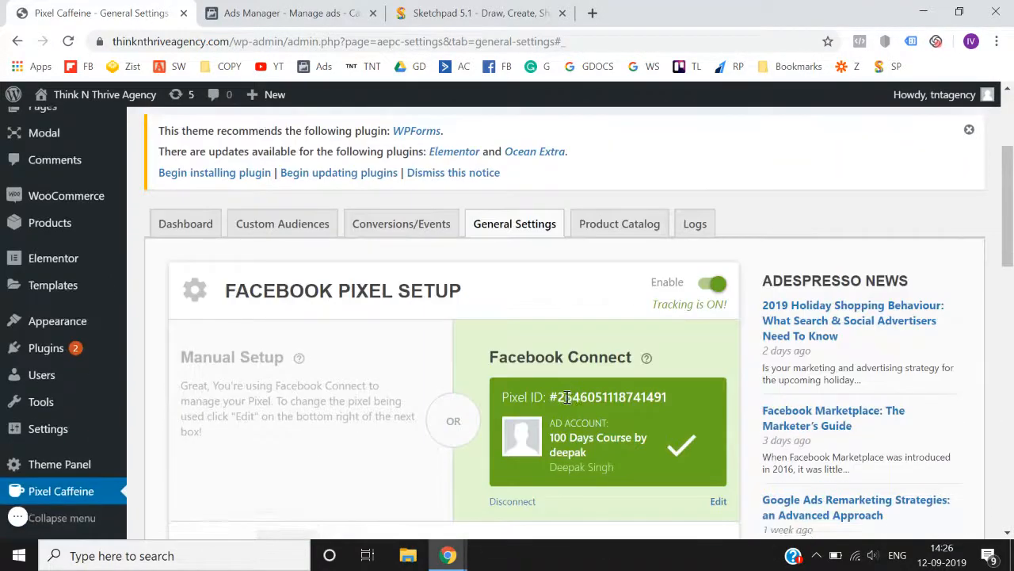
scroll(567, 403, "down", 10)
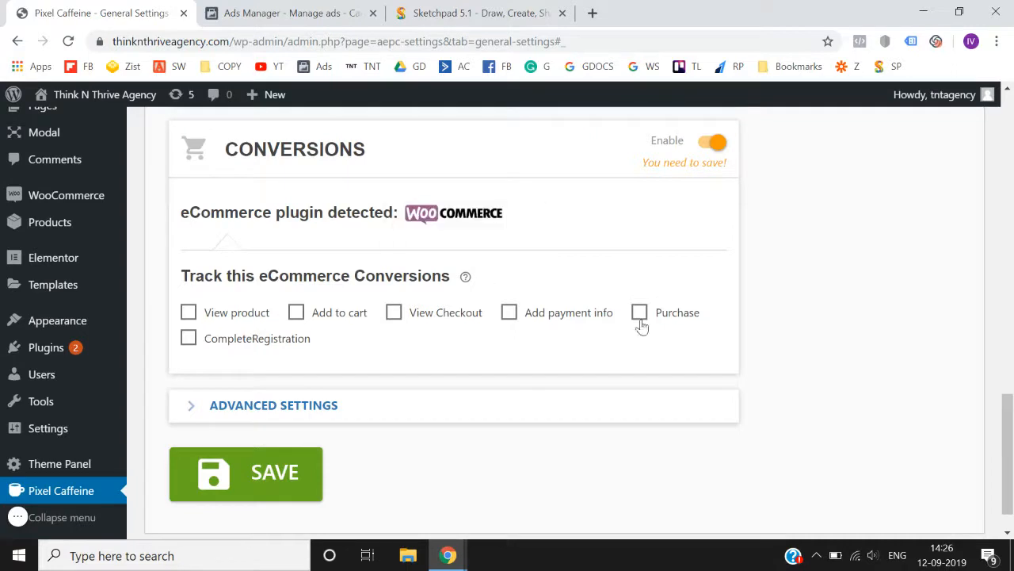
left_click(188, 314)
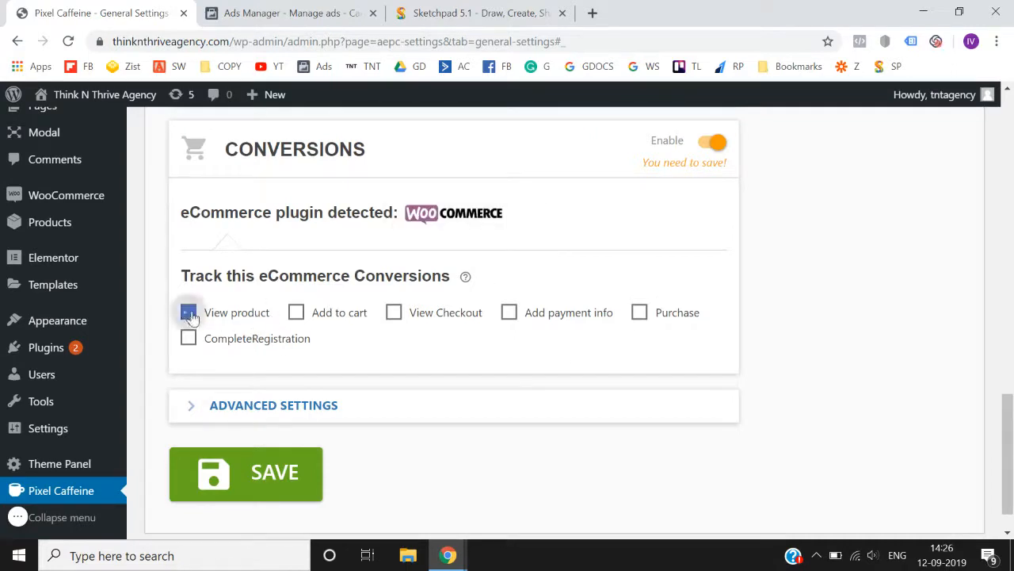
left_click(298, 314)
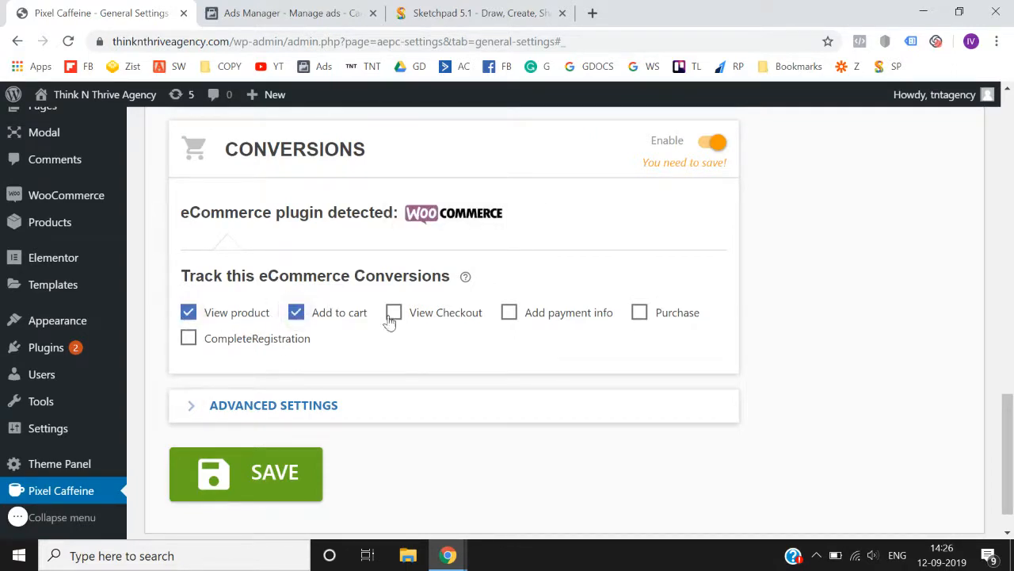
left_click(396, 315)
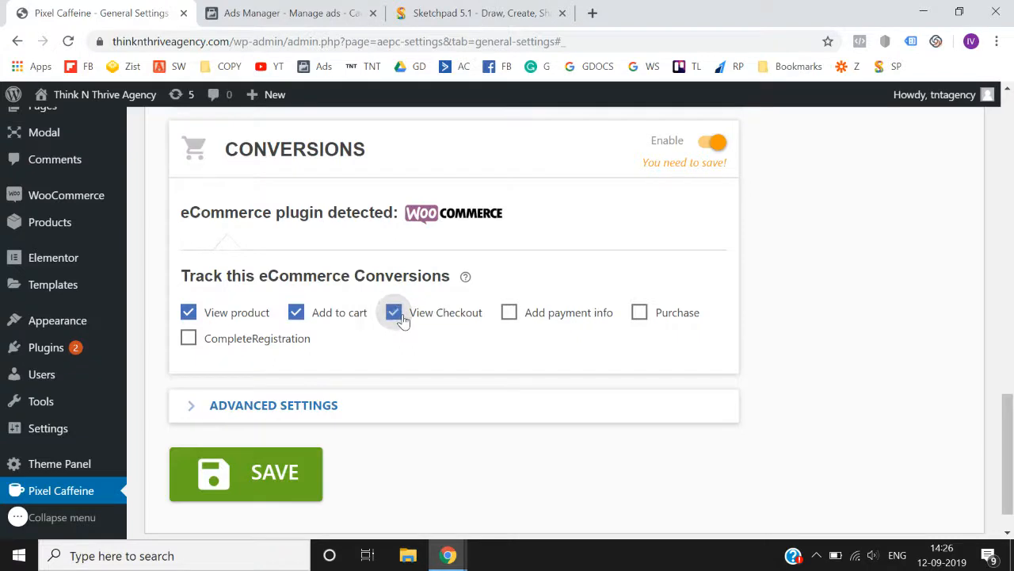
left_click(511, 315)
left_click(640, 318)
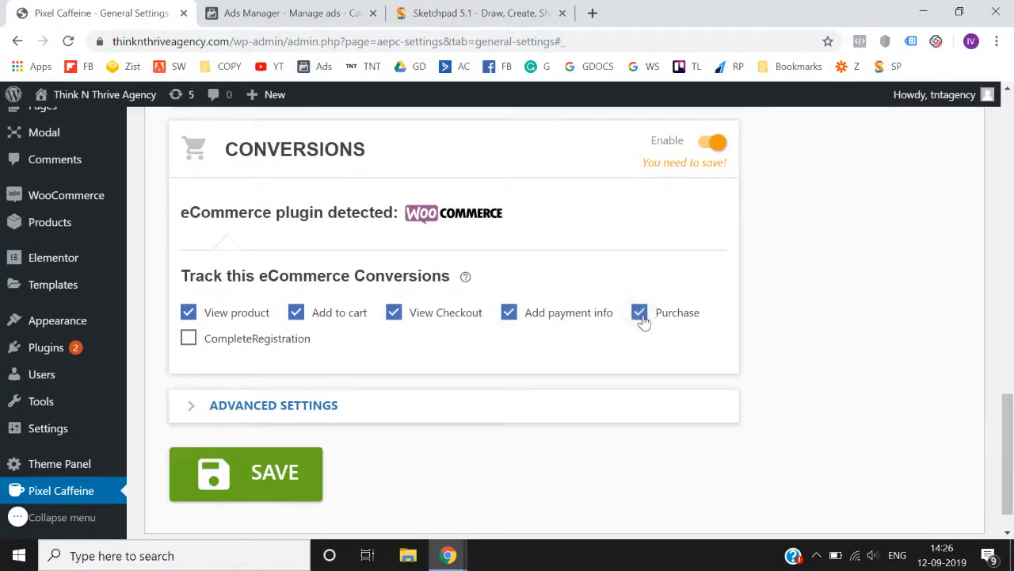
left_click(268, 474)
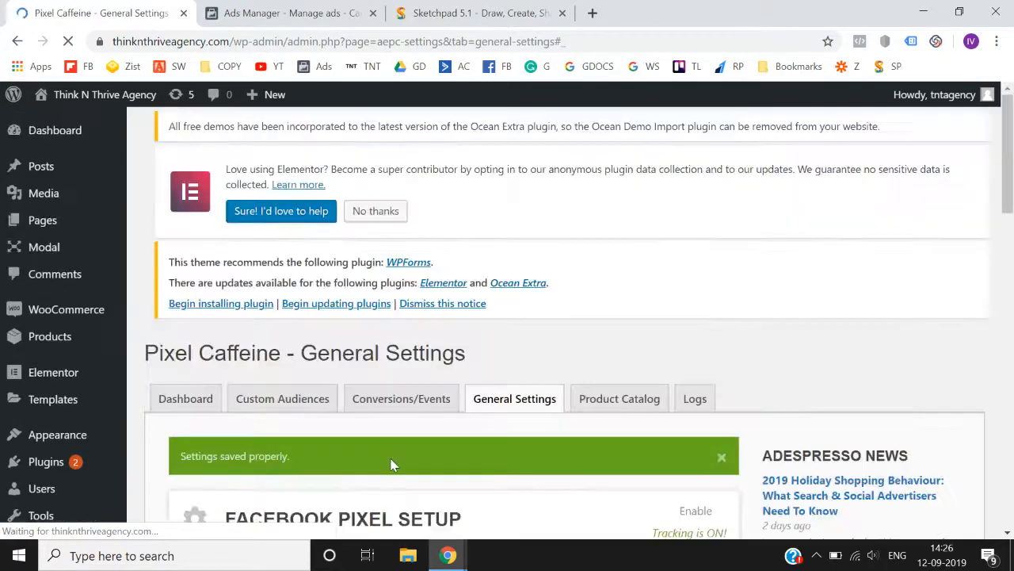
Step: Open the store's homepage in a separate tab and check its pixel events with Facebook Pixel Helper
scroll(497, 352, "down", 2)
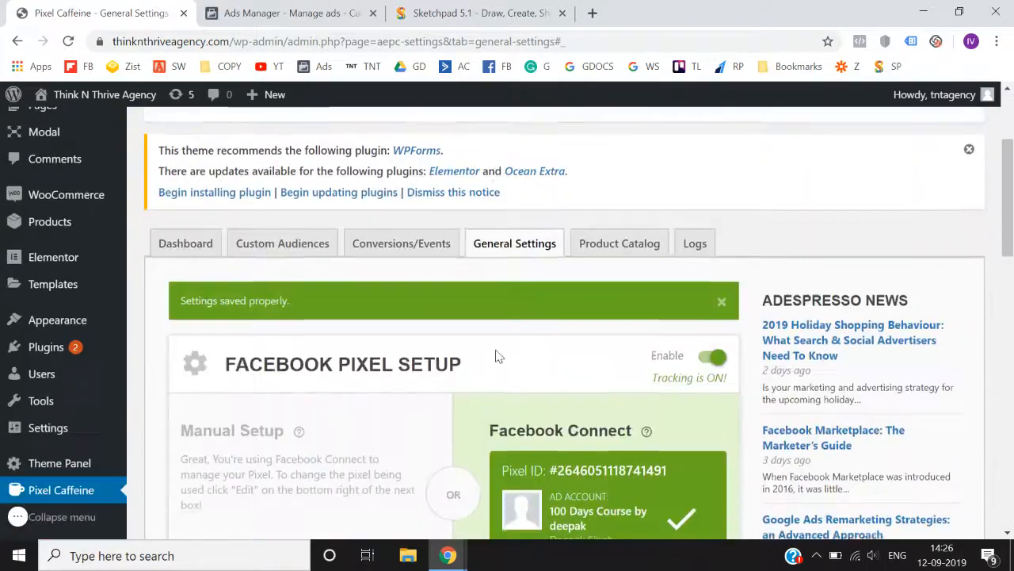
scroll(497, 355, "down", 15)
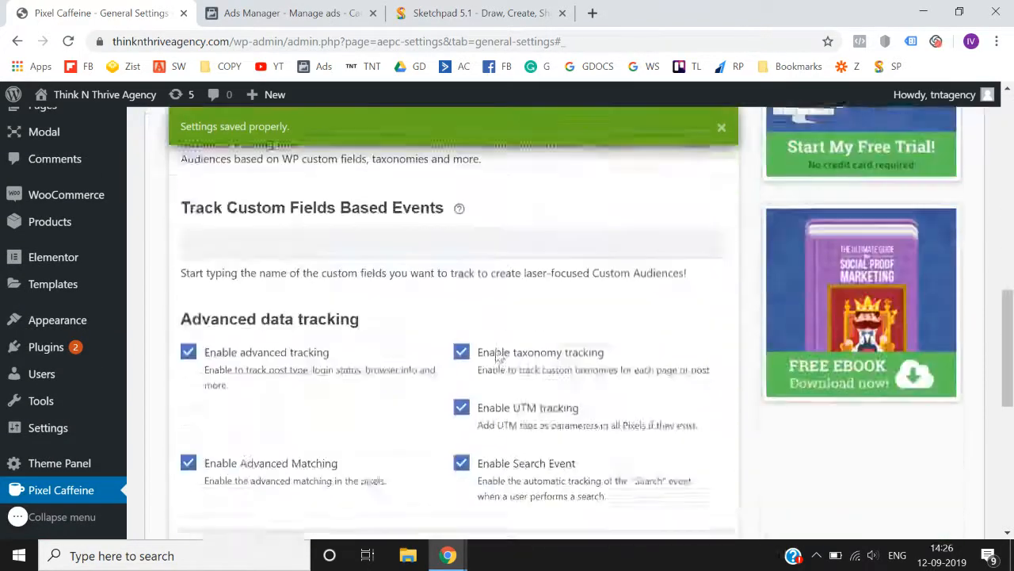
scroll(497, 355, "up", 15)
scroll(497, 355, "up", 2)
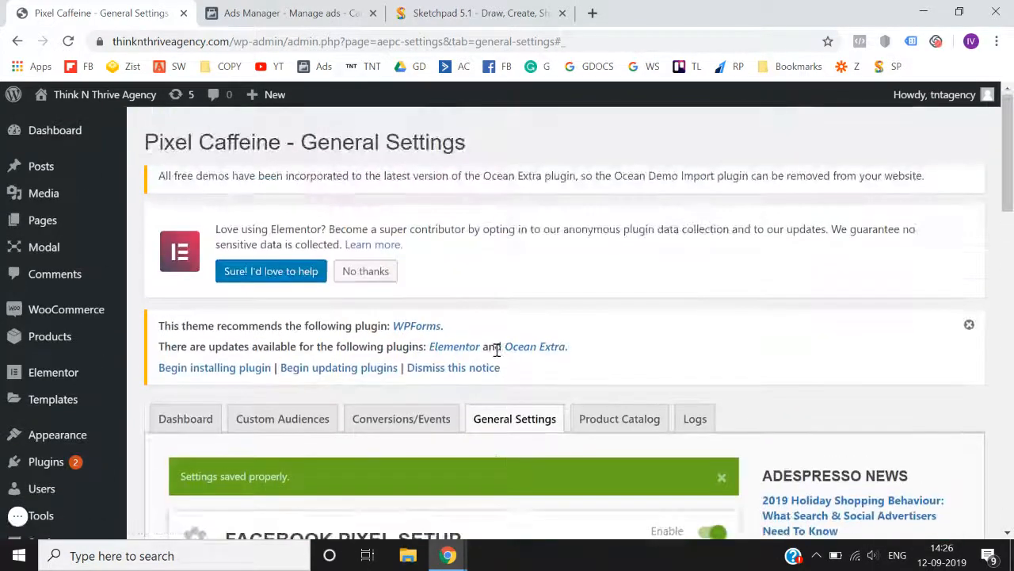
mouse_move(80, 95)
right_click(54, 125)
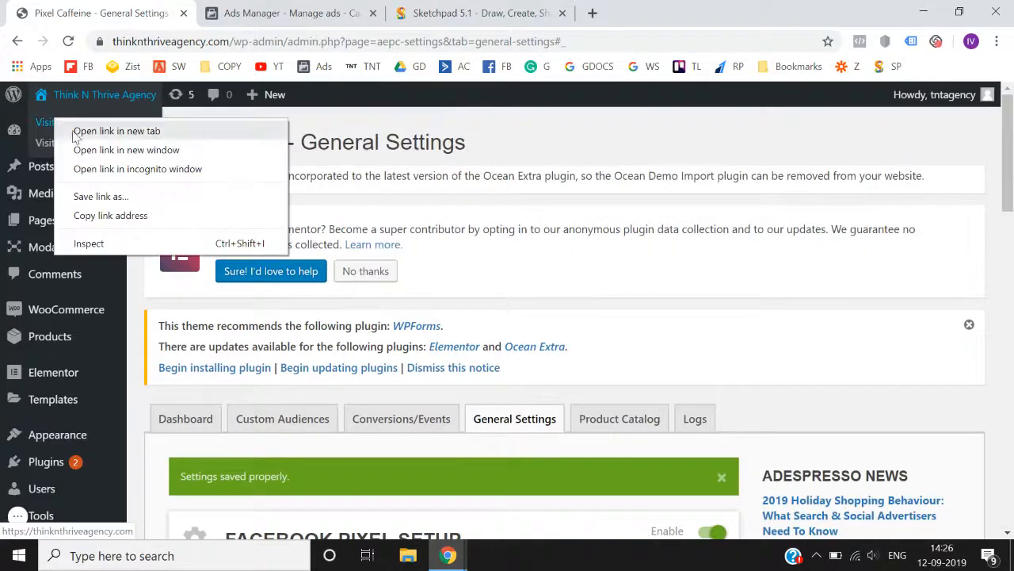
left_click(80, 131)
left_click(248, 9)
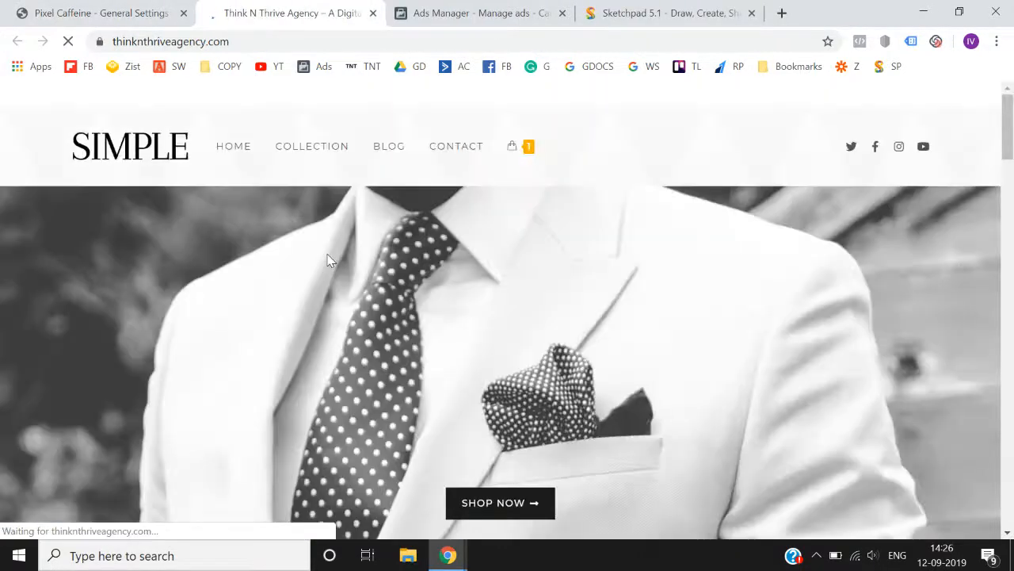
left_click(860, 42)
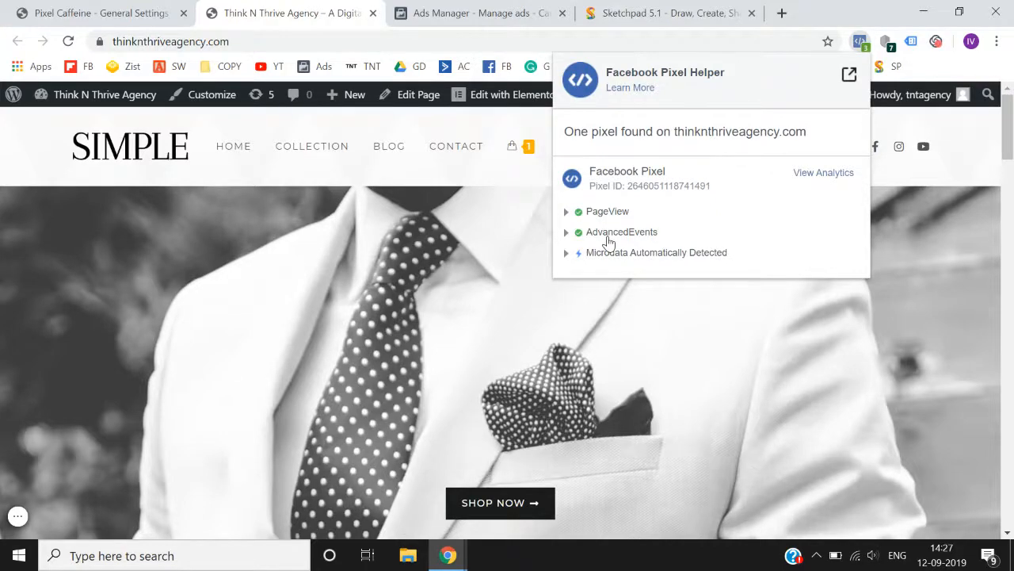
Step: Open the Ultra Skinny Fit Suit product page and inspect its ViewContent event in Facebook Pixel Helper
scroll(364, 374, "down", 8)
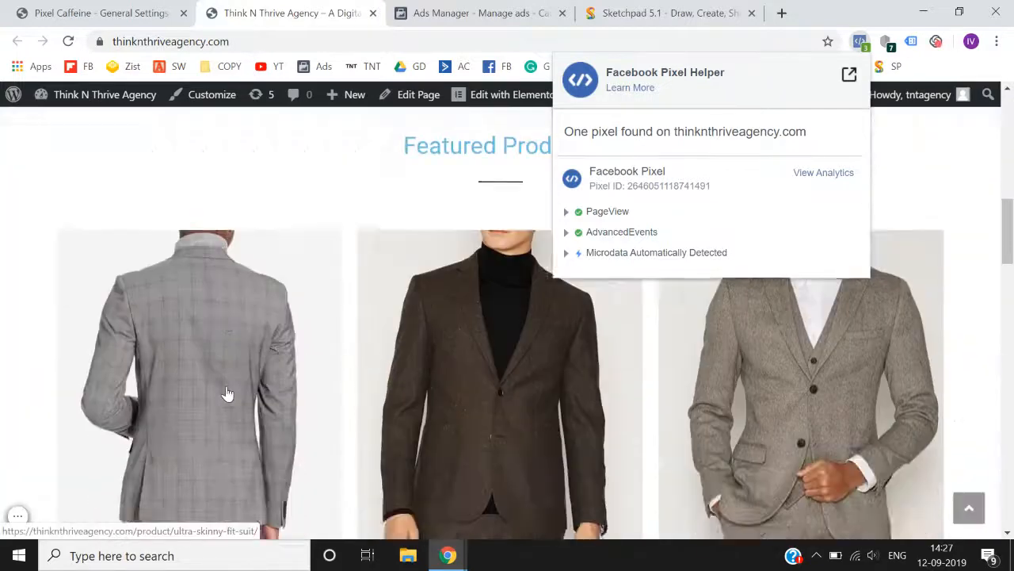
scroll(227, 394, "down", 2)
left_click(223, 277)
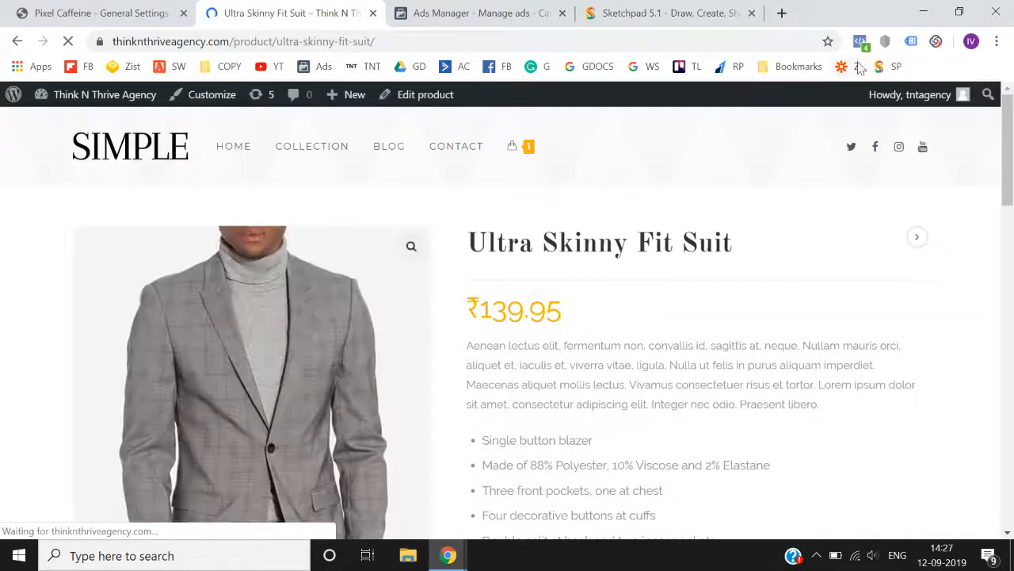
left_click(859, 40)
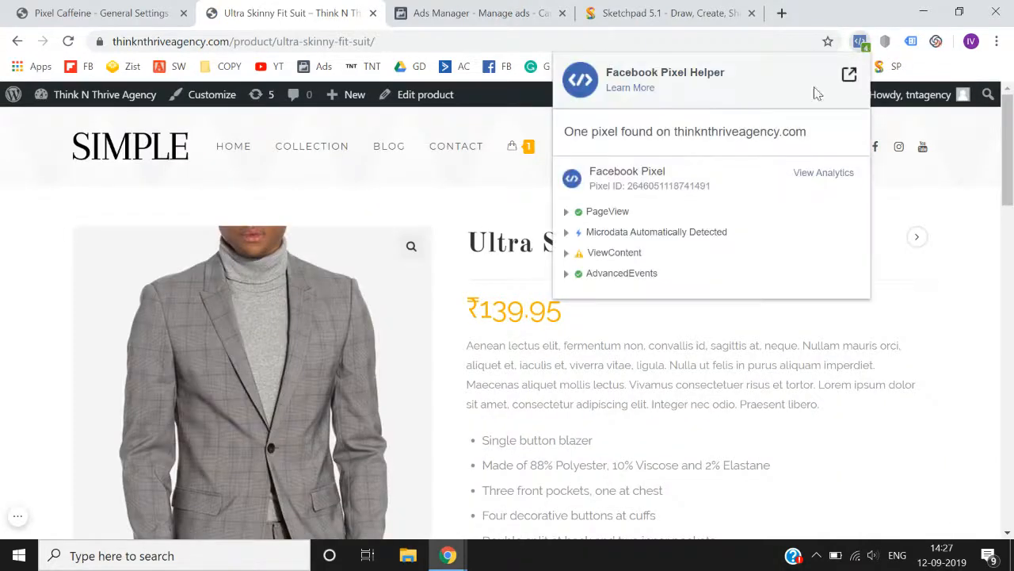
left_click(610, 253)
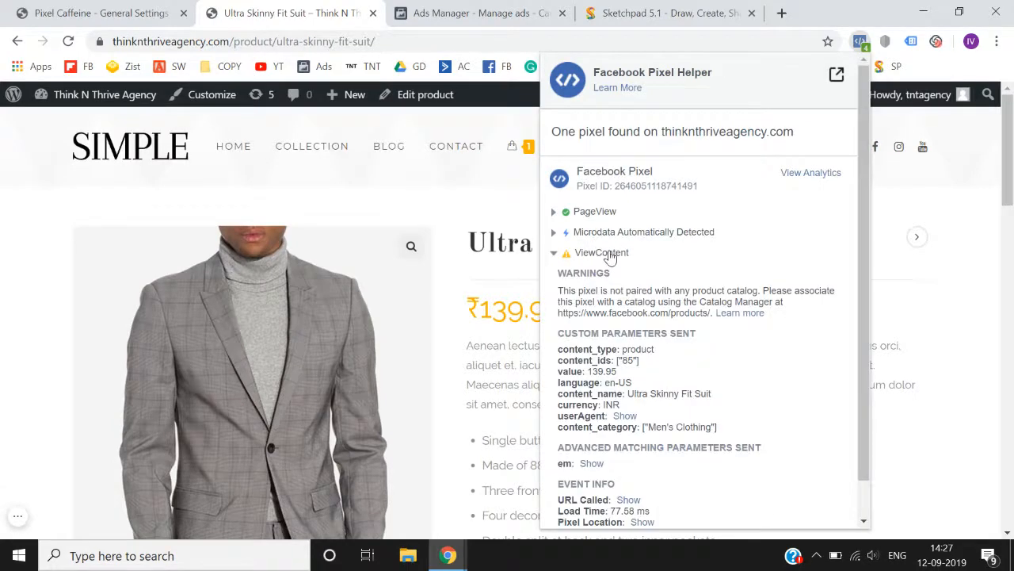
left_click(610, 254)
key("Escape")
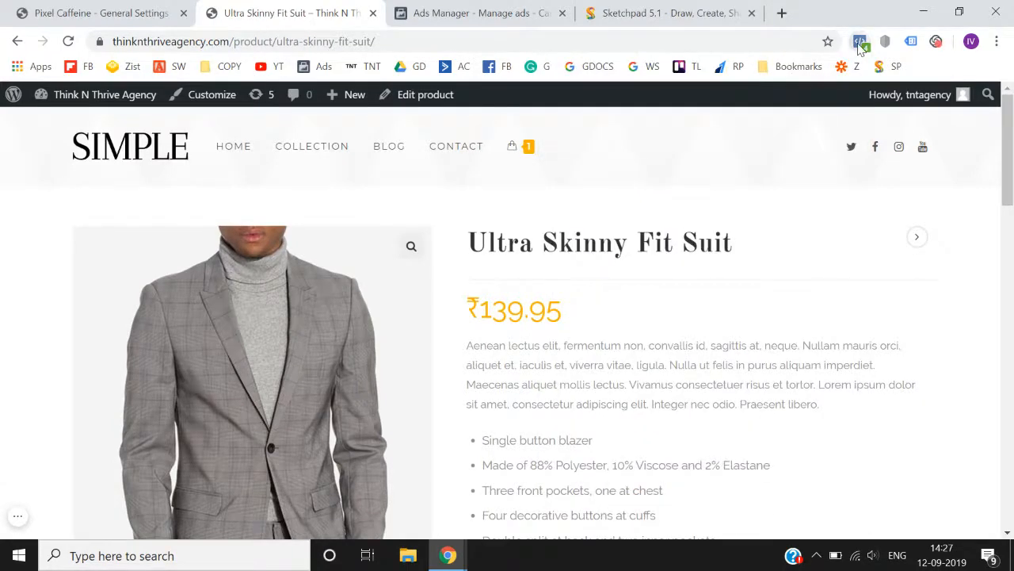
Step: Read the warning text of the suit page's ViewContent event in Pixel Helper and recheck the page's event list
left_click(860, 43)
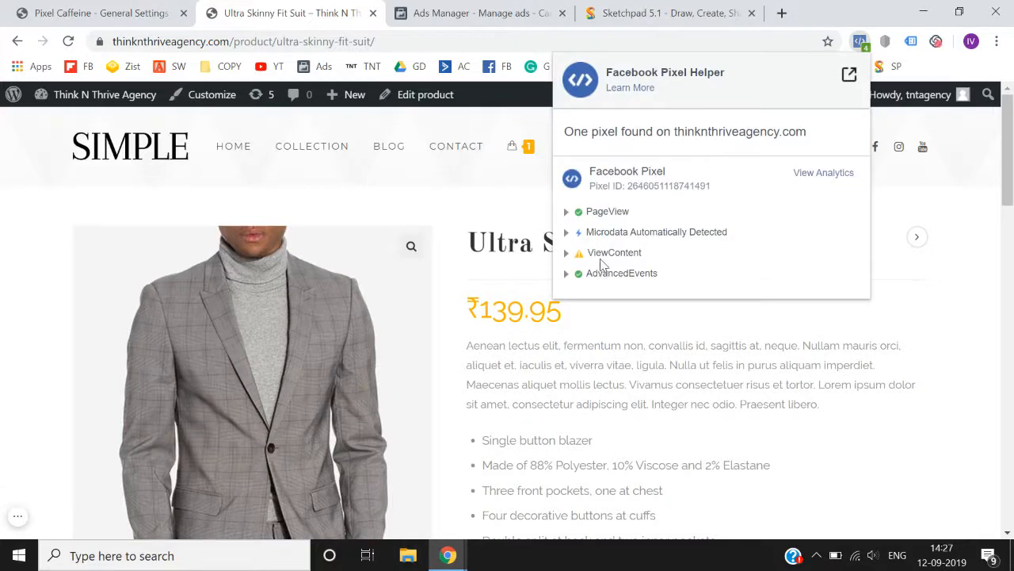
left_click(603, 255)
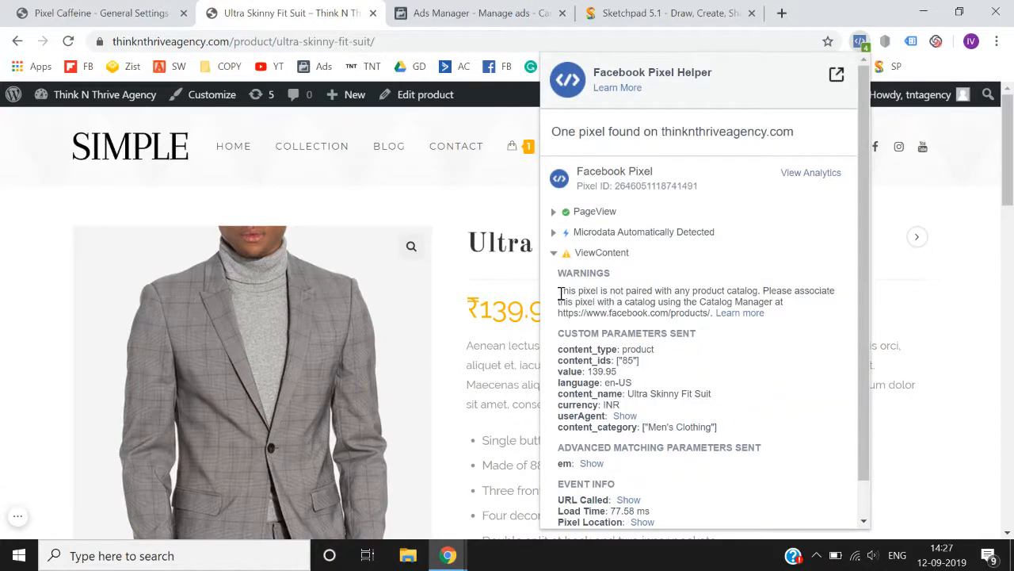
left_click_drag(558, 292, 756, 286)
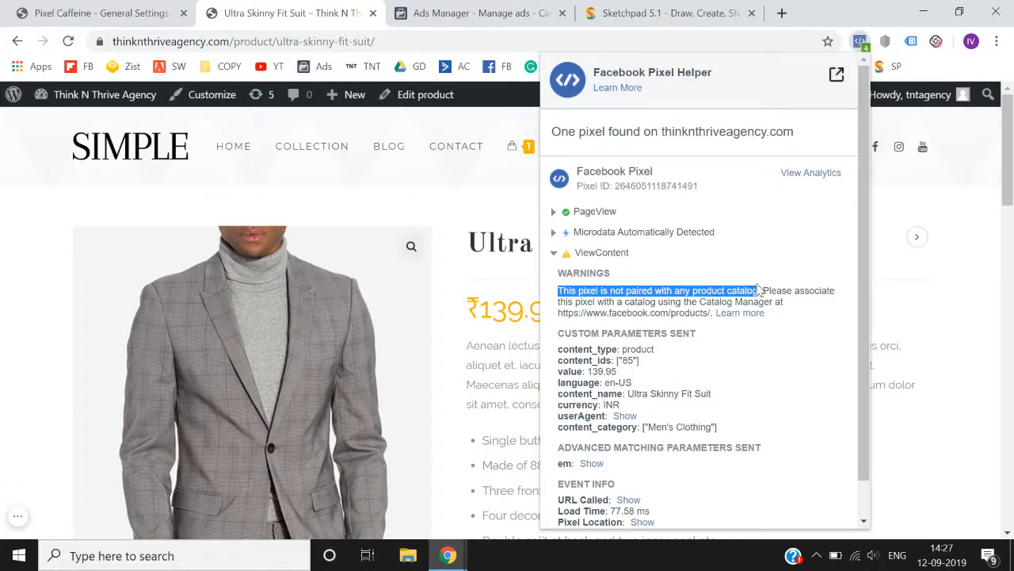
left_click(759, 290)
left_click(460, 211)
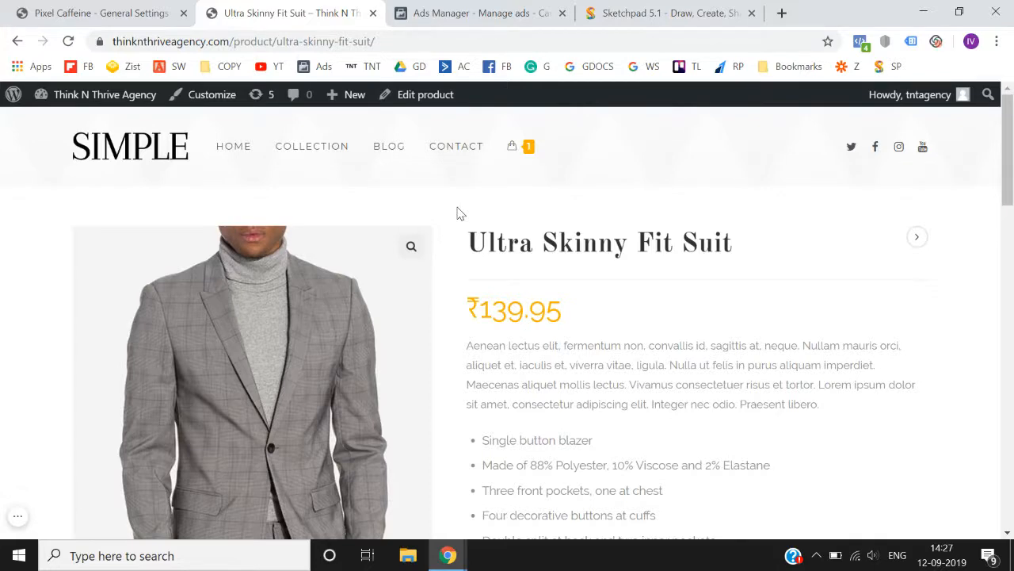
left_click(861, 45)
left_click(558, 260)
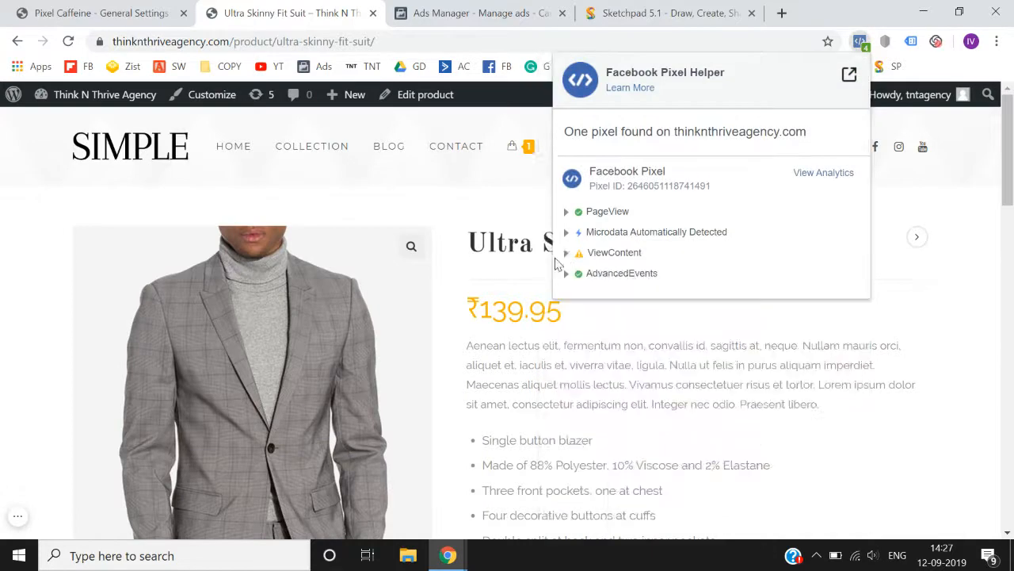
left_click(500, 210)
Step: Add one Ultra Skinny Fit Suit to the cart, view the cart and check that page's events in Facebook Pixel Helper
scroll(498, 210, "down", 5)
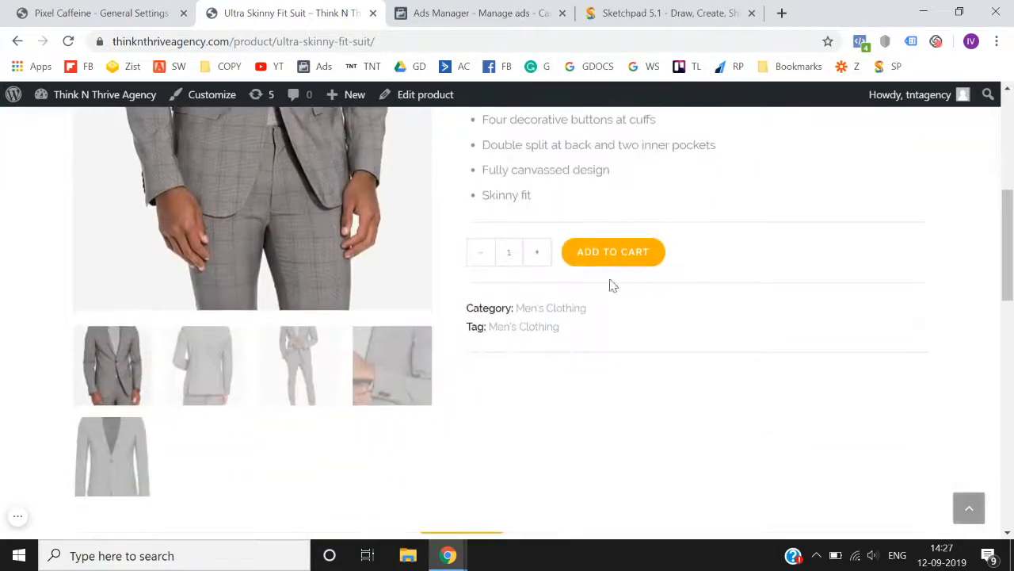
left_click(625, 252)
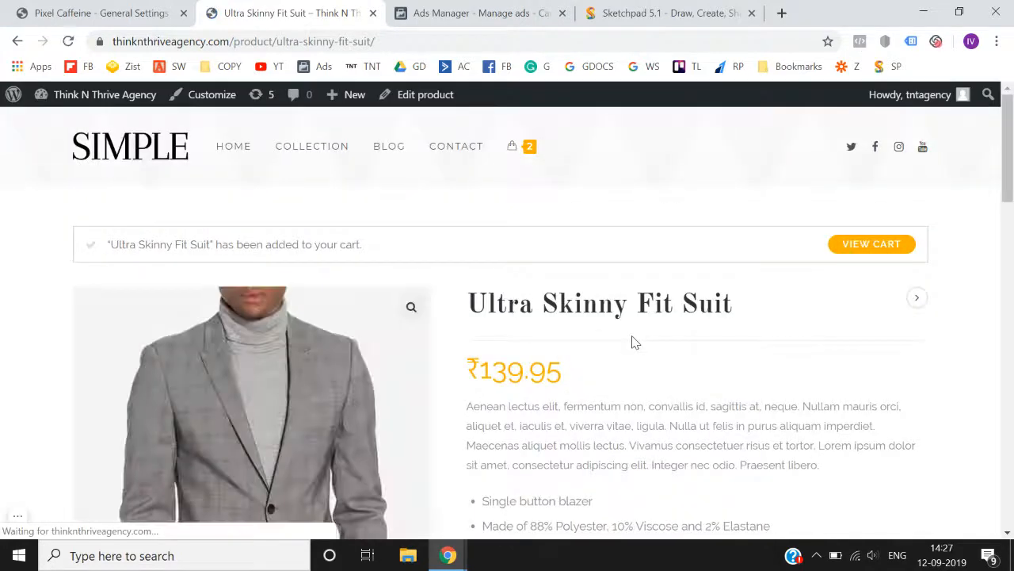
left_click(854, 249)
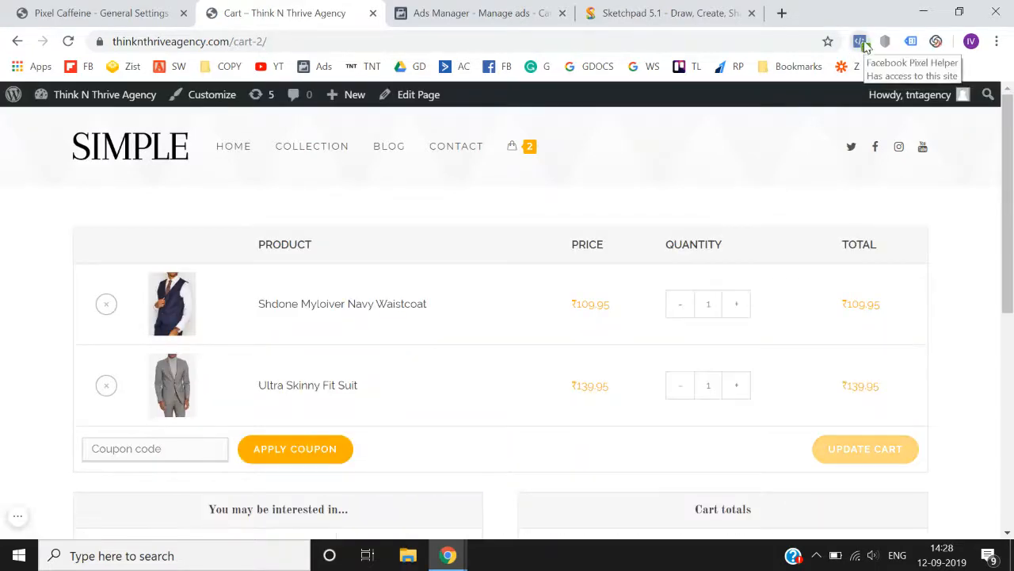
left_click(862, 45)
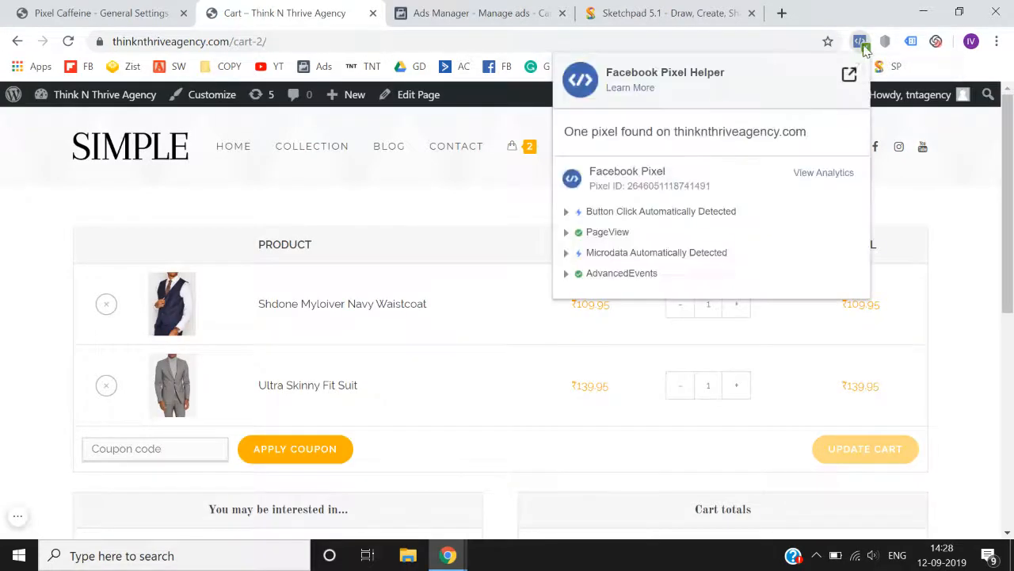
Step: Inspect the details of the cart page's PageView and AdvancedEvents events in Facebook Pixel Helper
left_click(608, 233)
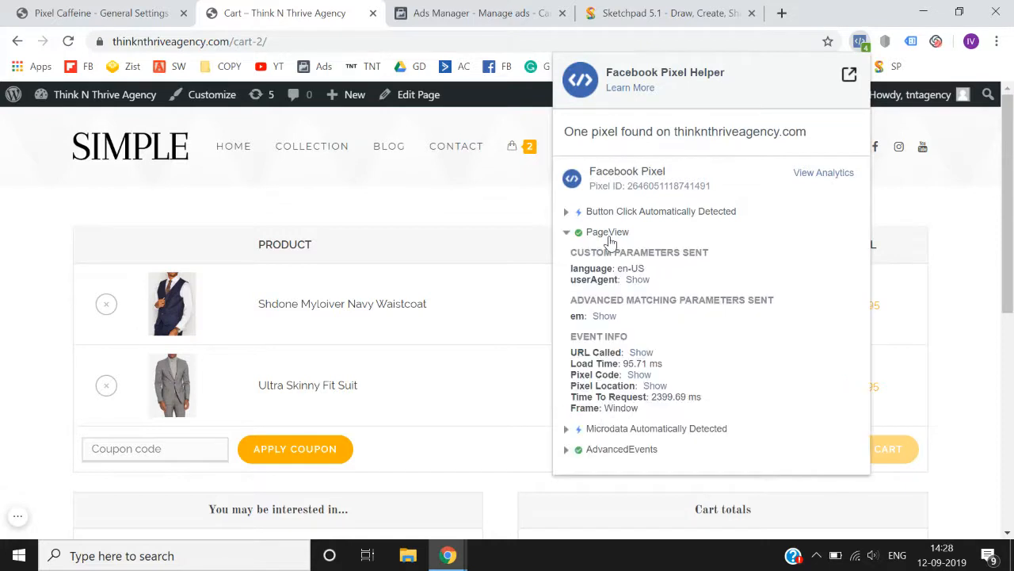
left_click(609, 233)
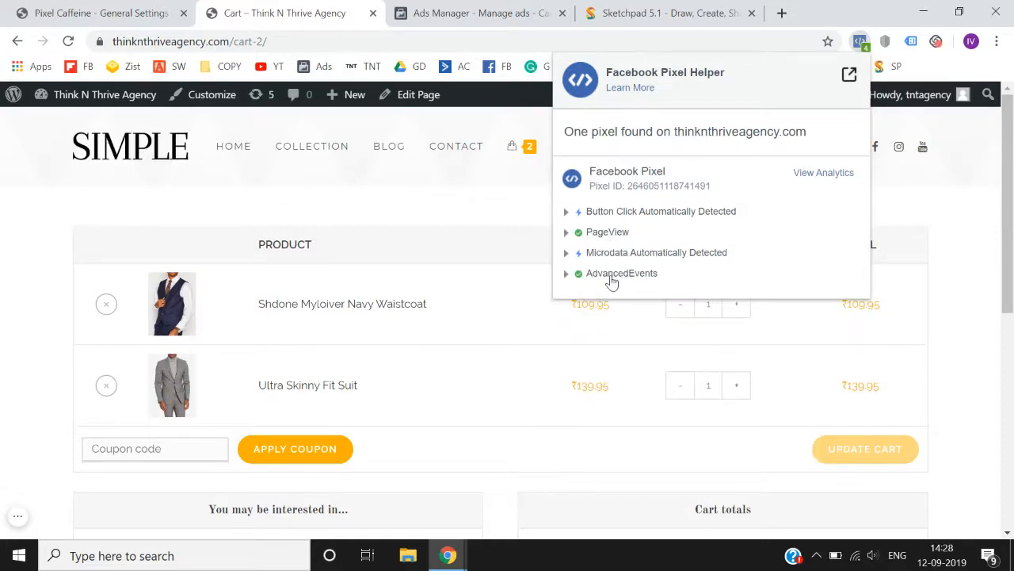
left_click(612, 278)
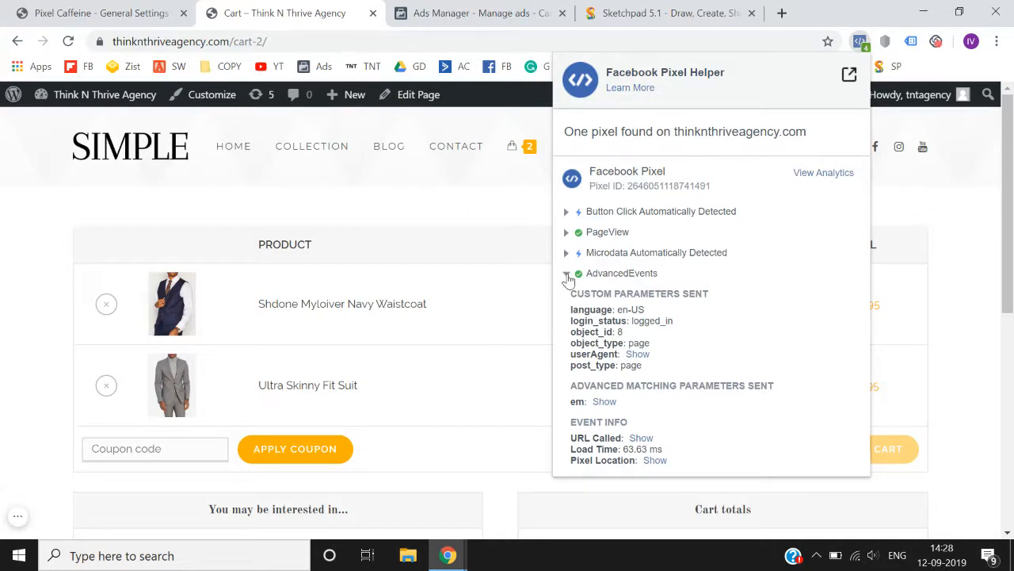
left_click(567, 275)
left_click(494, 197)
Step: Proceed from the cart to checkout and bring up the checkout page's event list in Facebook Pixel Helper
scroll(647, 362, "down", 2)
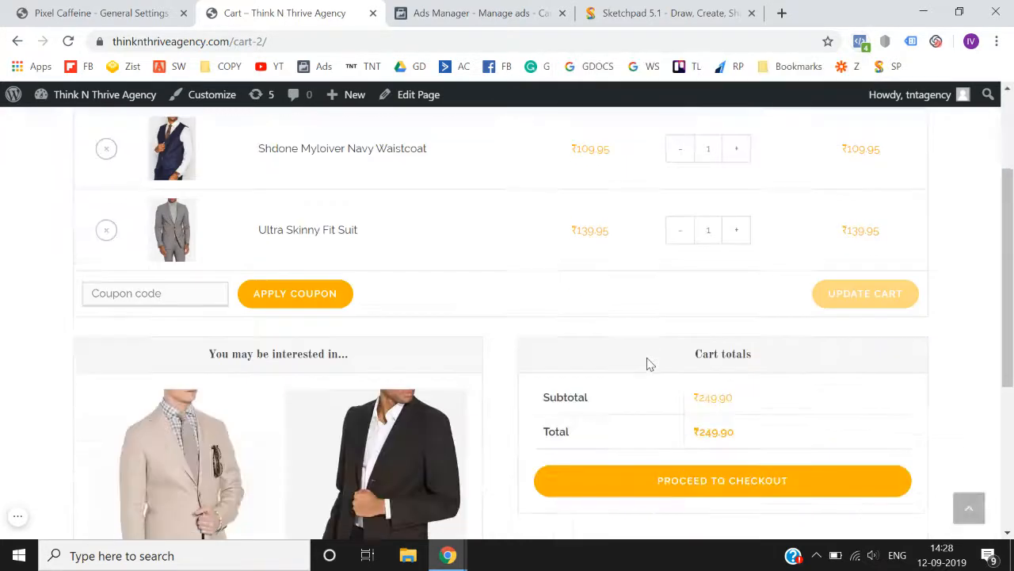
left_click(748, 481)
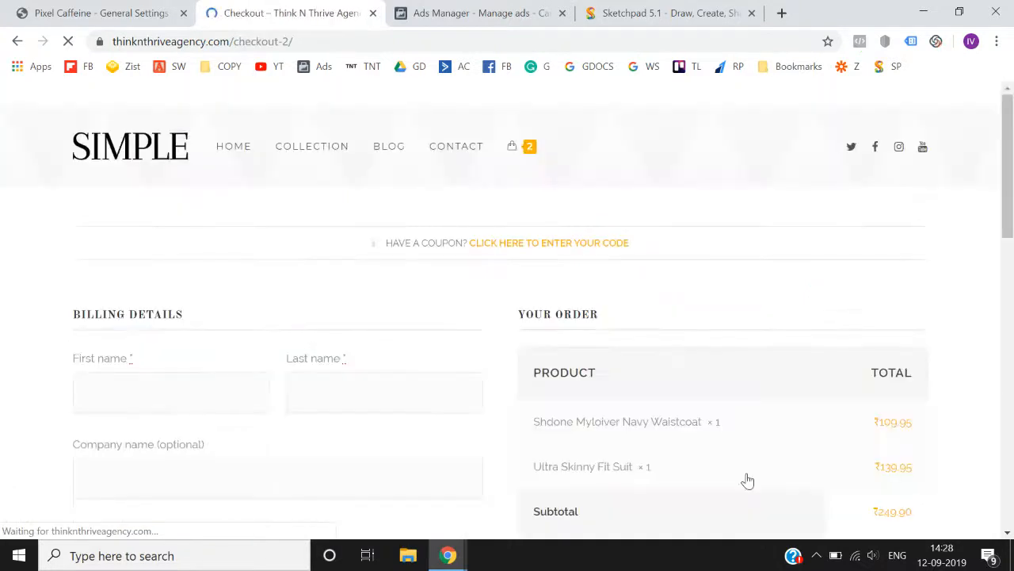
left_click(861, 42)
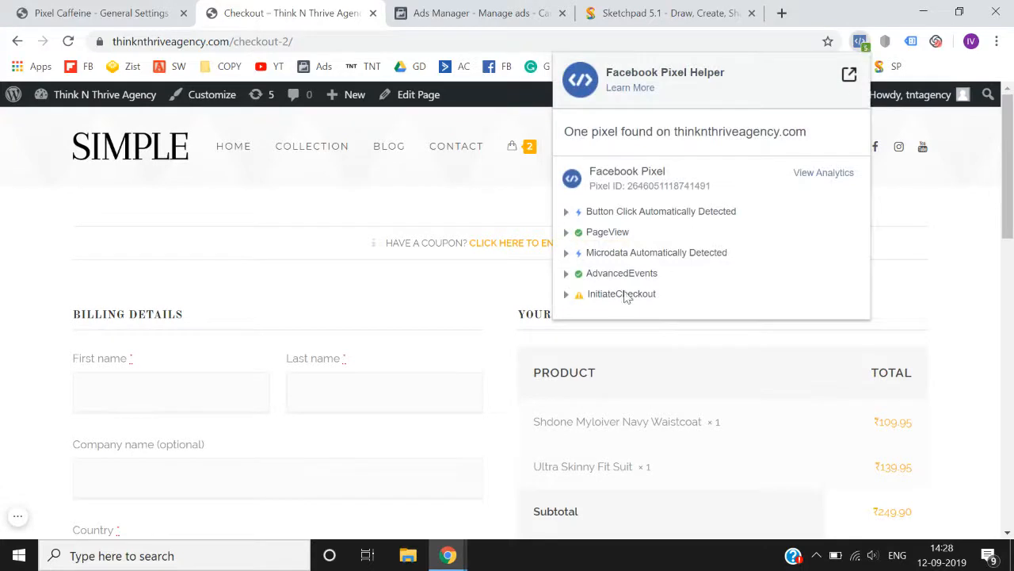
Step: Examine the InitiateCheckout event's warning and parameters in Facebook Pixel Helper, and close the helper
left_click_drag(621, 294, 646, 294)
left_click(626, 295)
left_click(625, 295)
left_click(625, 295)
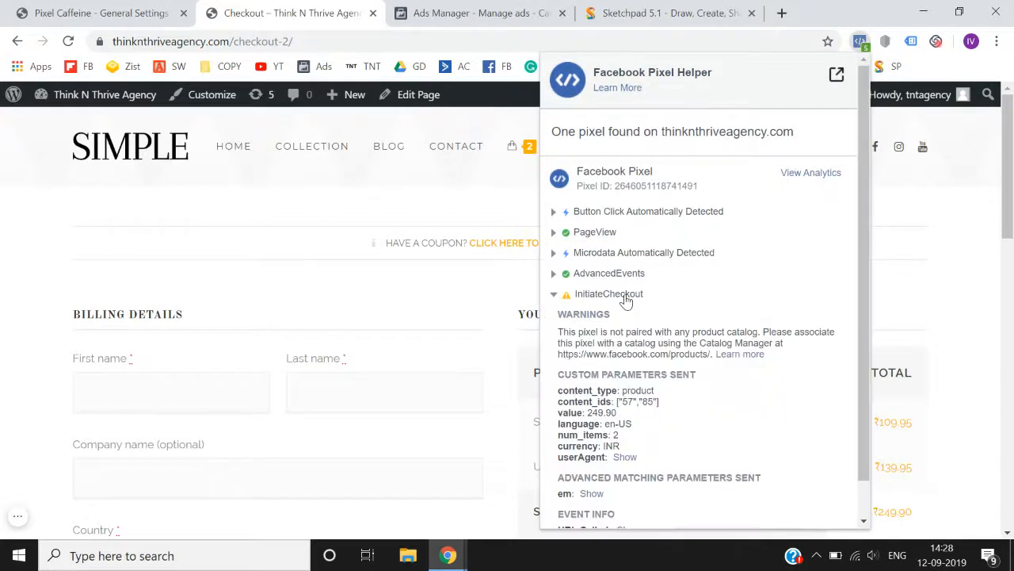
left_click(626, 296)
left_click(584, 298)
left_click(585, 298)
left_click(34, 305)
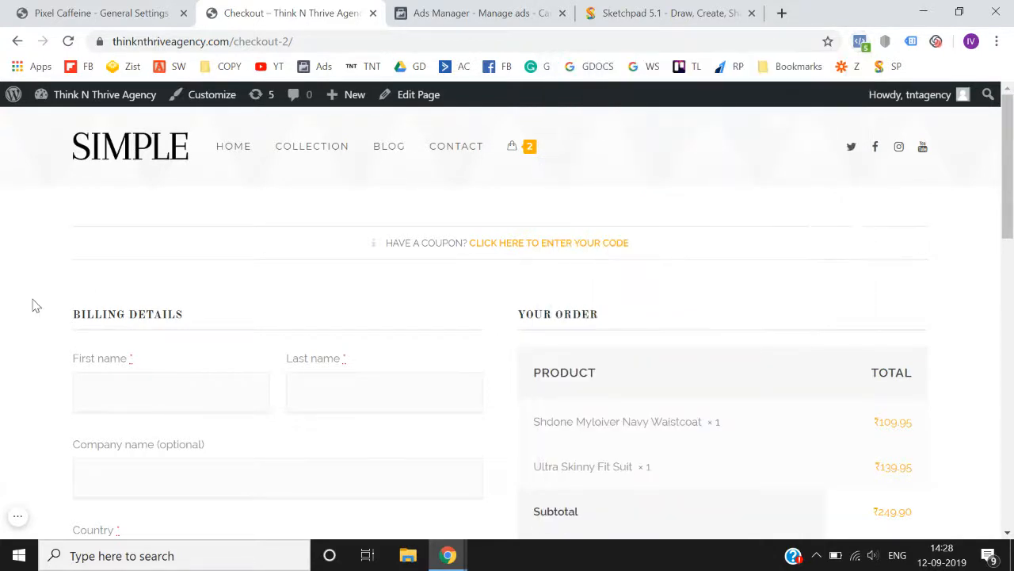
Step: Look over the checkout page's billing form, order summary and payment options, and recheck its events in Facebook Pixel Helper
scroll(34, 305, "down", 10)
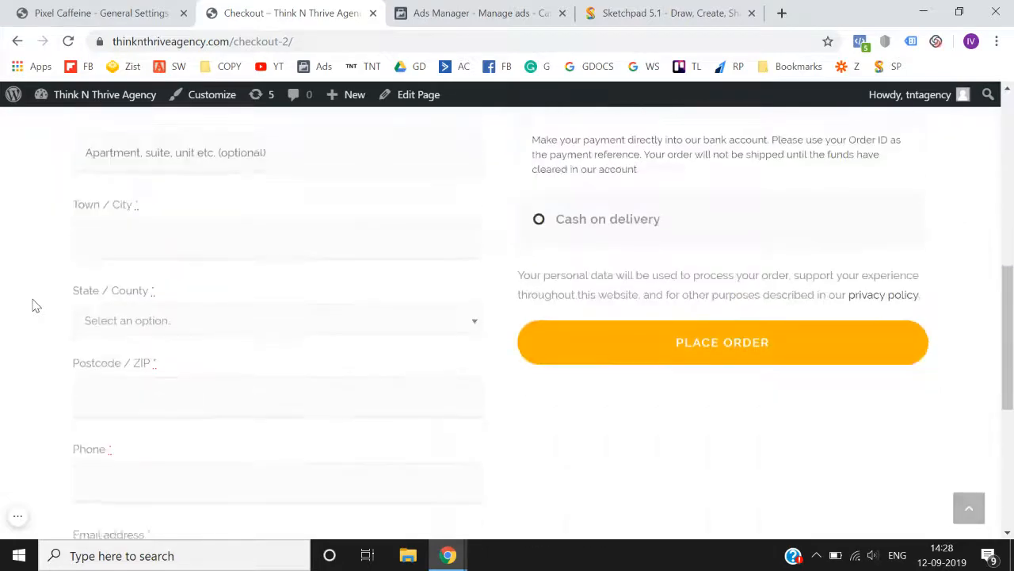
scroll(34, 305, "up", 10)
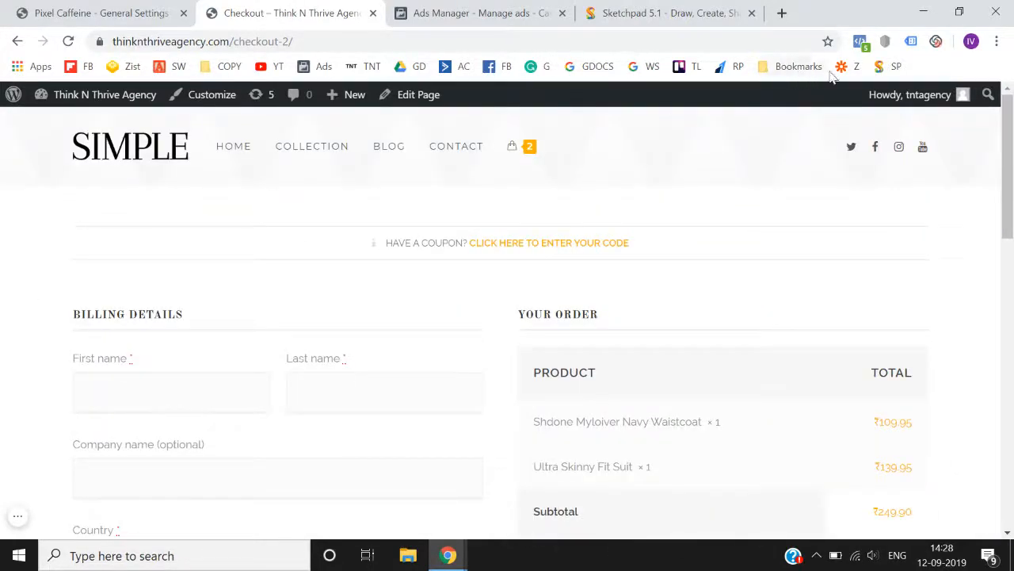
left_click(860, 41)
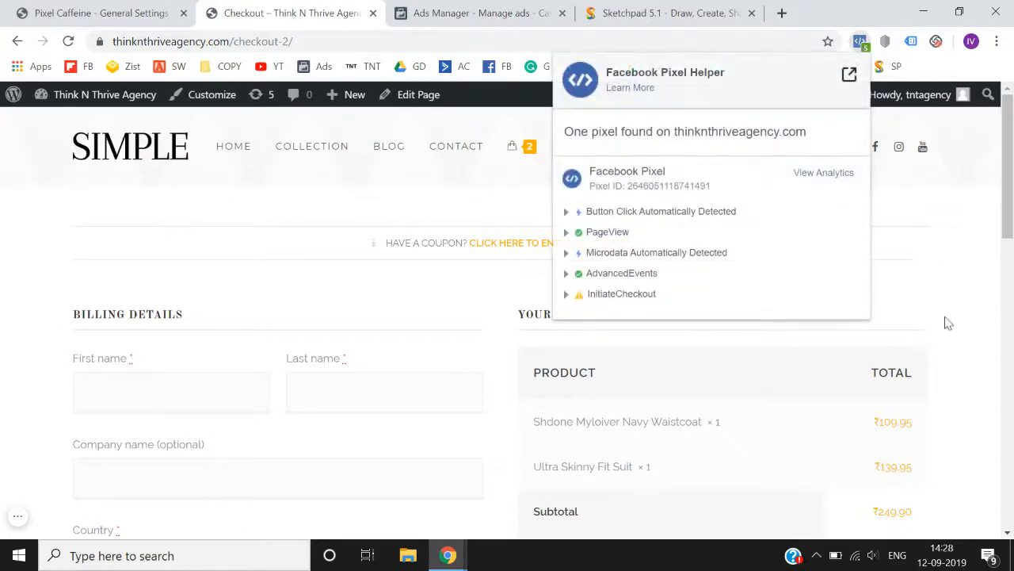
left_click(952, 345)
scroll(951, 345, "down", 5)
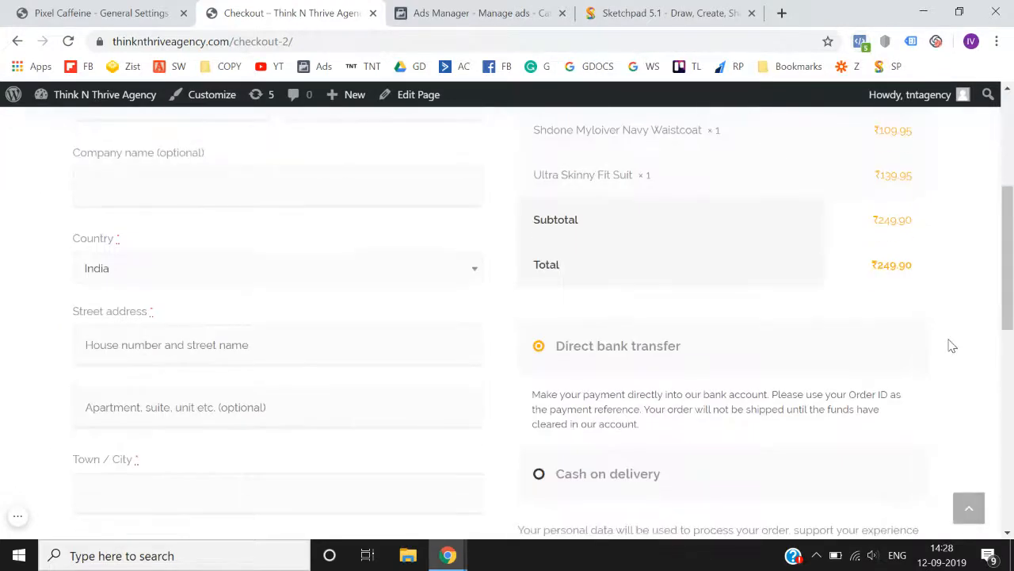
scroll(695, 349, "up", 4)
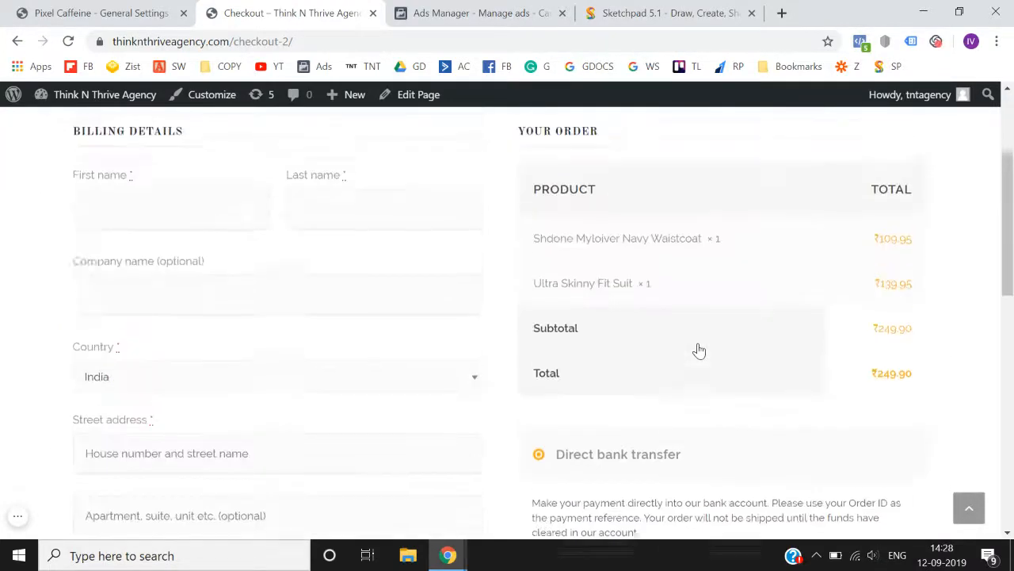
scroll(761, 245, "up", 1)
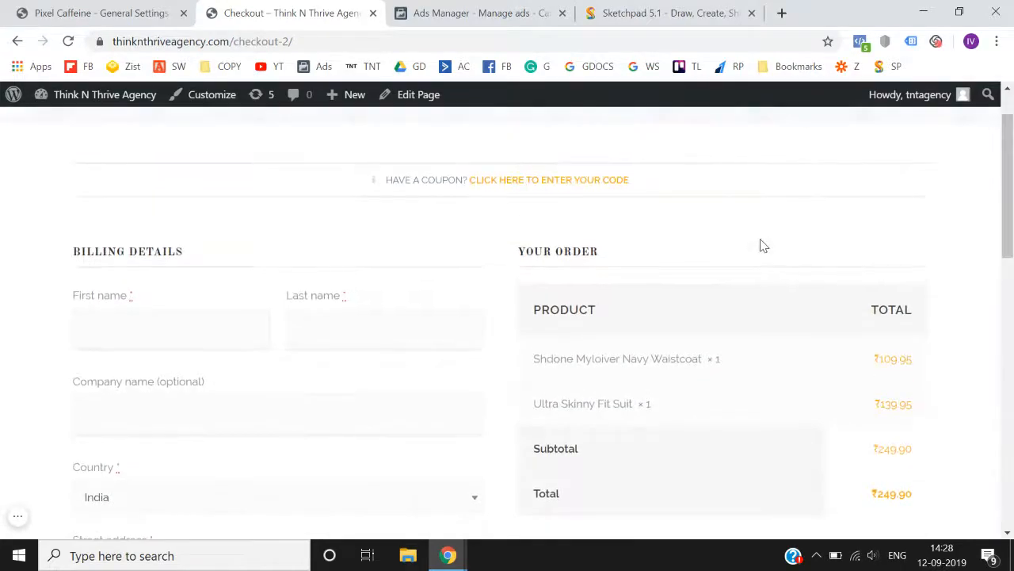
scroll(761, 245, "down", 2)
scroll(761, 245, "down", 2)
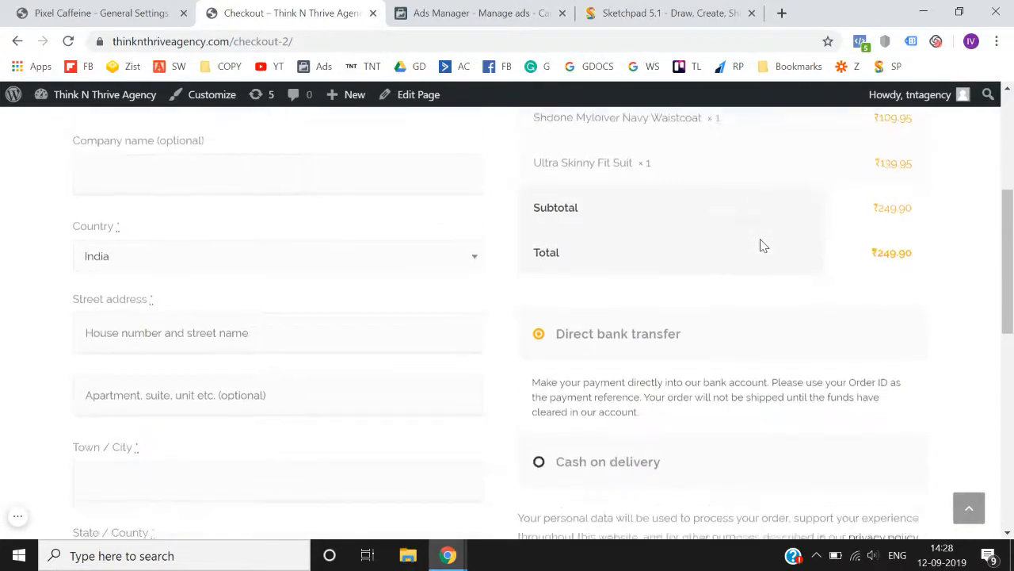
scroll(761, 245, "up", 5)
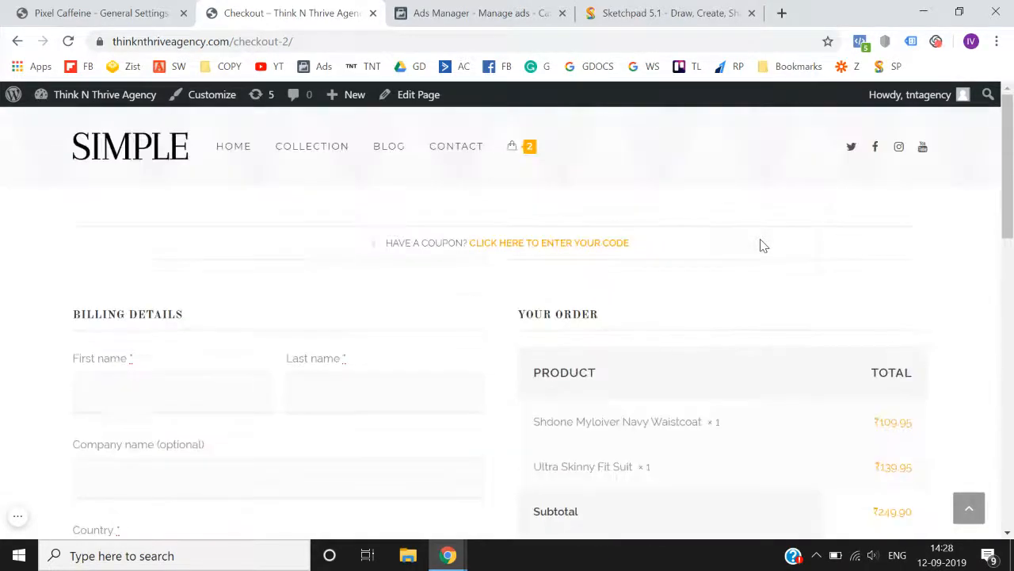
left_click(861, 42)
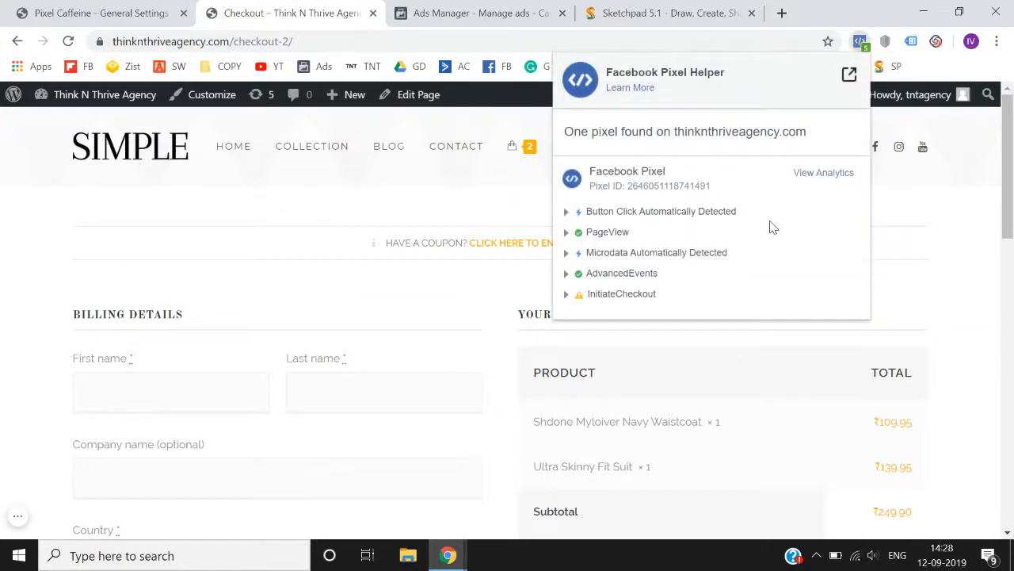
left_click(4, 252)
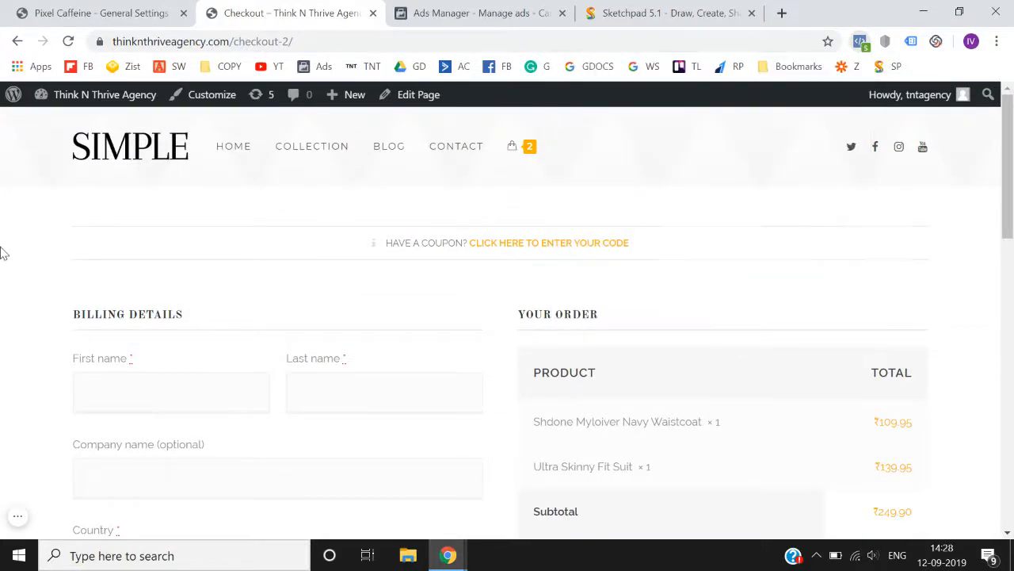
Step: Review the hand-drawn PV, VC, ATC, C, P and GTM notes in Sketchpad, referring back to the Pixel Caffeine settings and checkout page
left_click(635, 6)
scroll(605, 283, "up", 3)
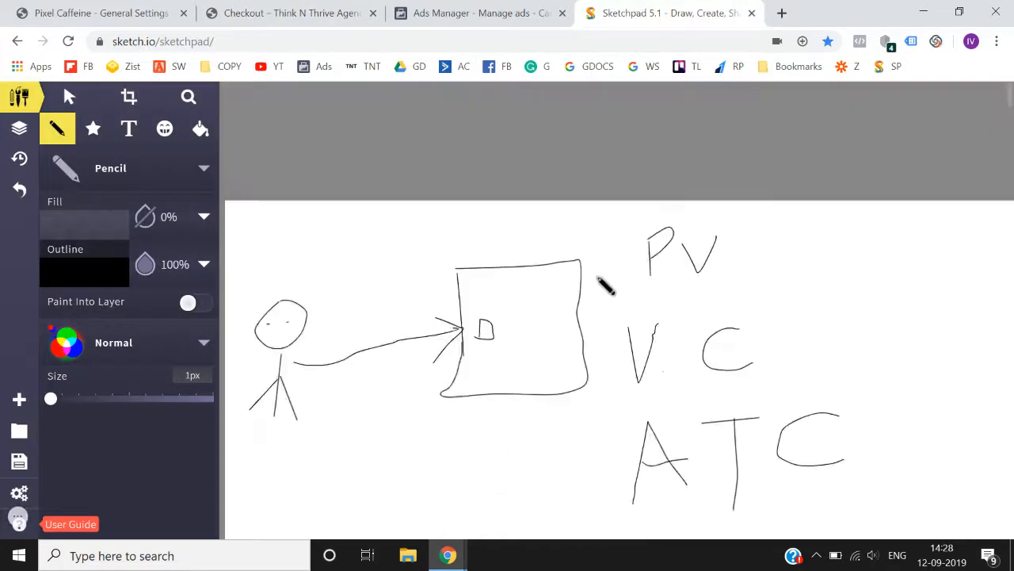
scroll(605, 283, "down", 3)
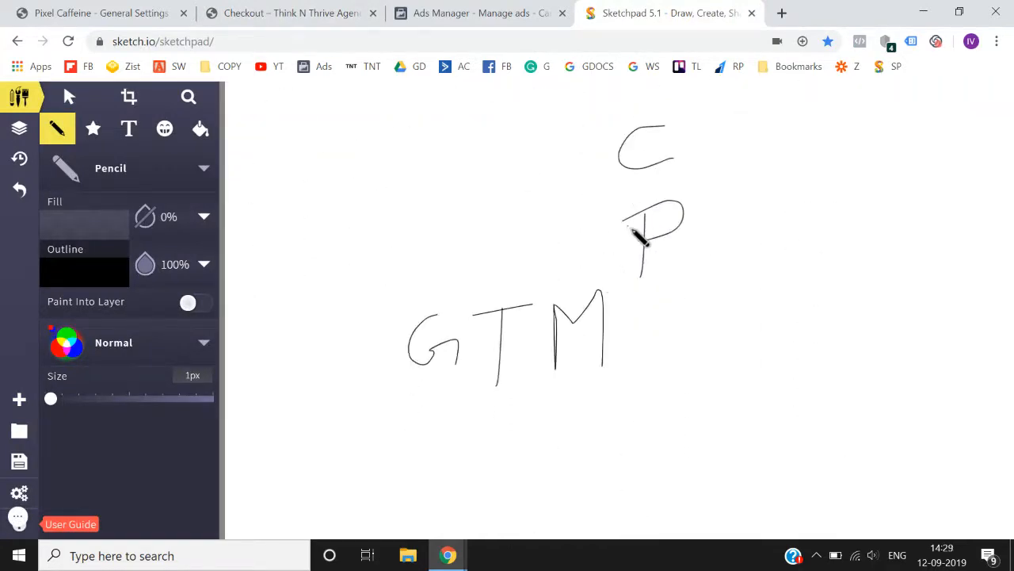
left_click(102, 11)
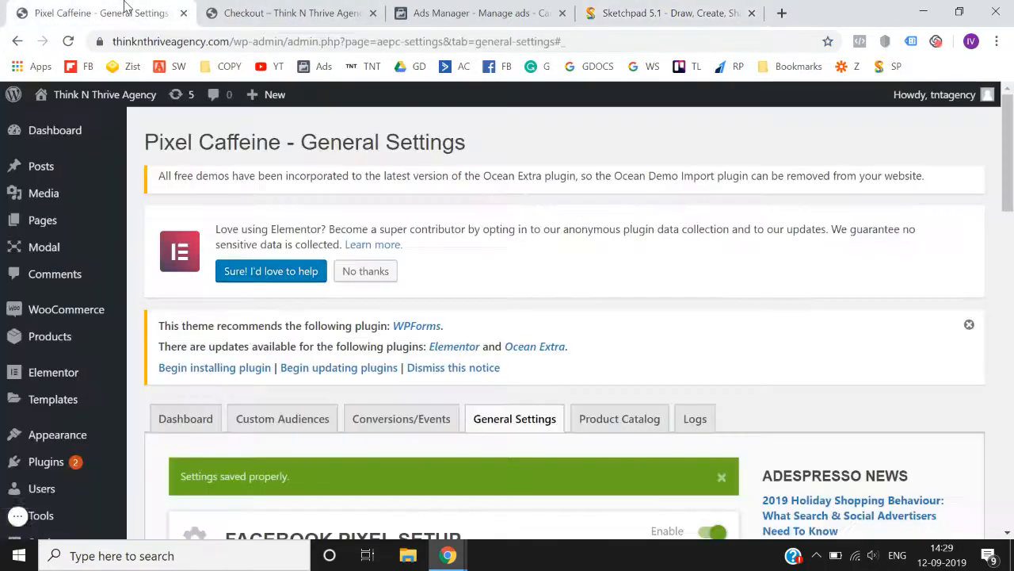
left_click(272, 8)
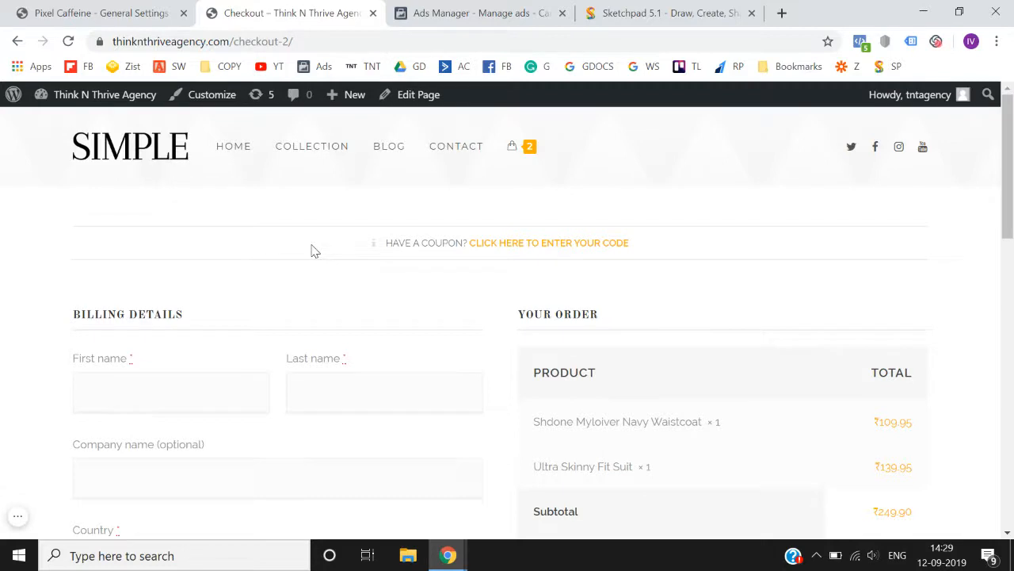
left_click(641, 11)
scroll(547, 286, "up", 3)
scroll(552, 291, "down", 3)
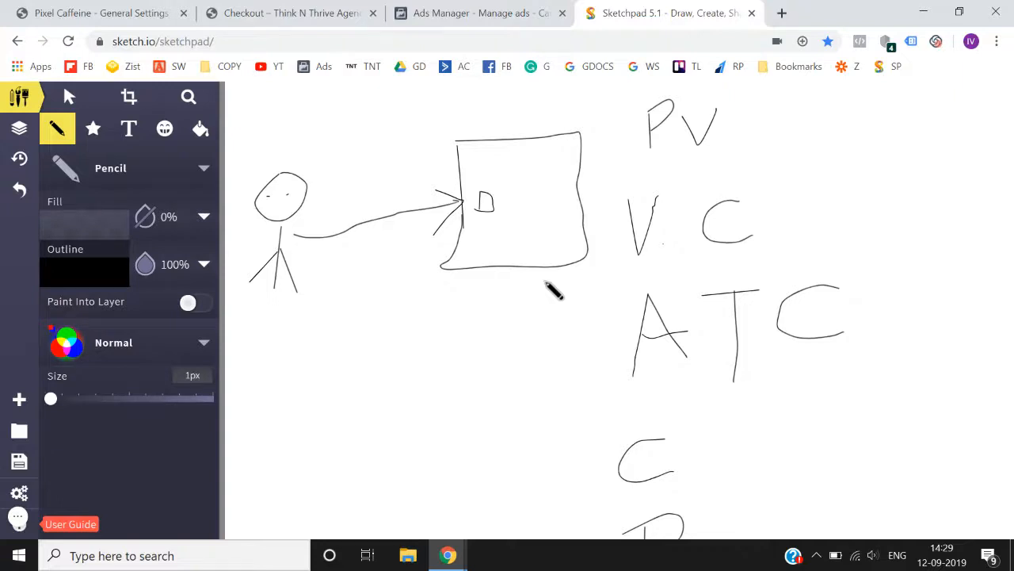
scroll(553, 292, "down", 2)
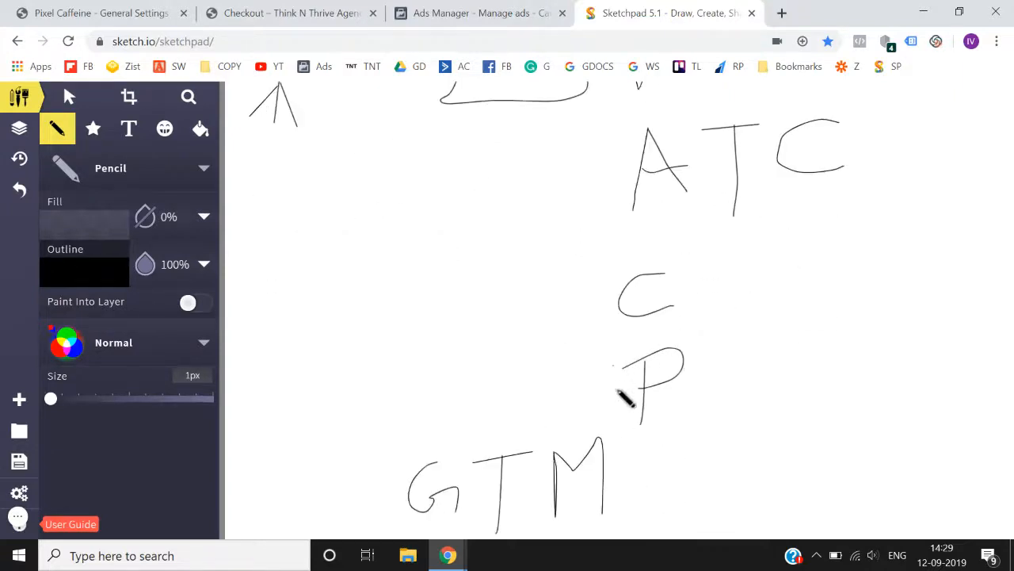
scroll(664, 402, "up", 4)
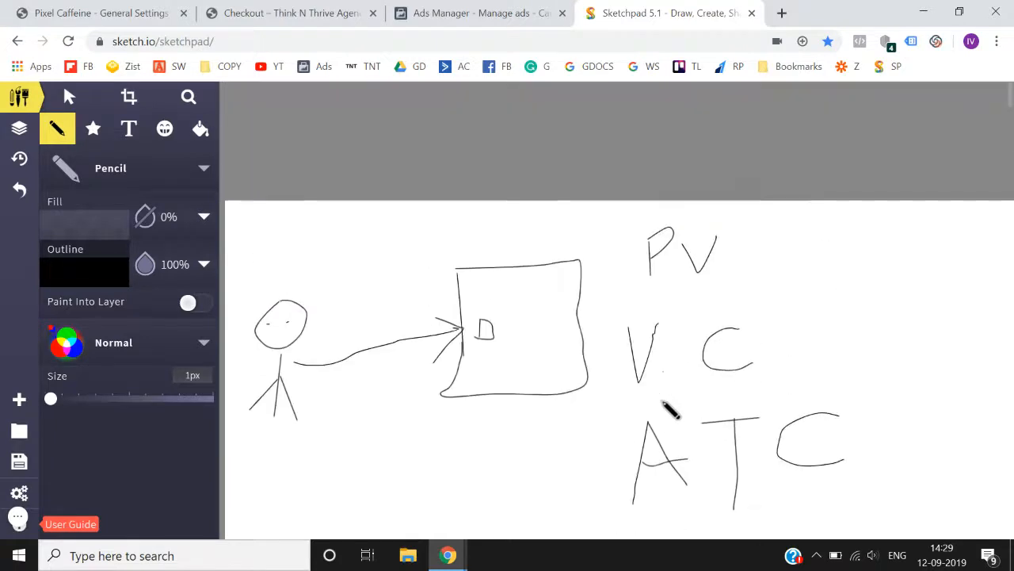
scroll(670, 409, "down", 2)
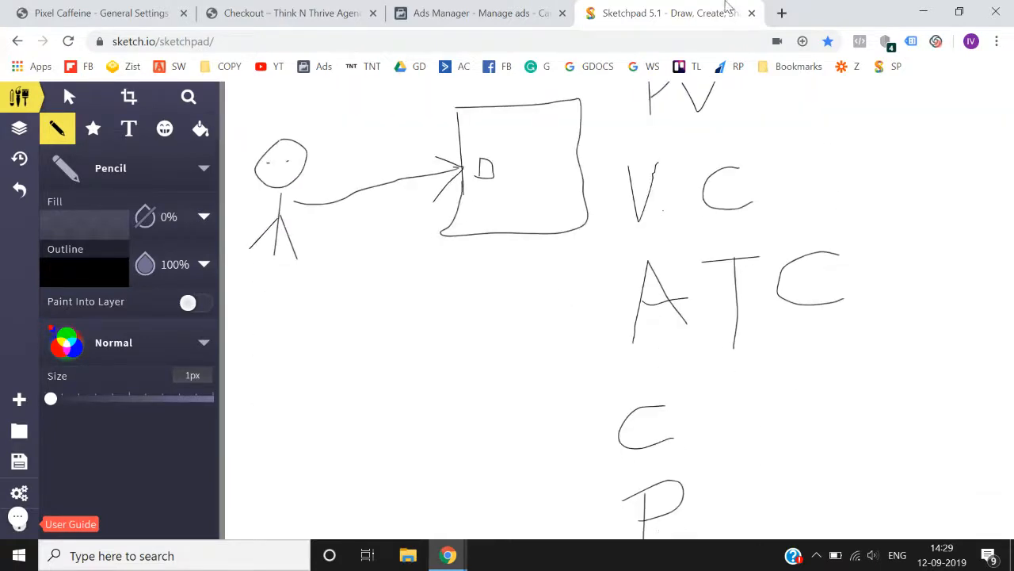
Step: Search Google for "google tag manager" in a new browser tab and open the Google Tag Manager site
left_click(783, 14)
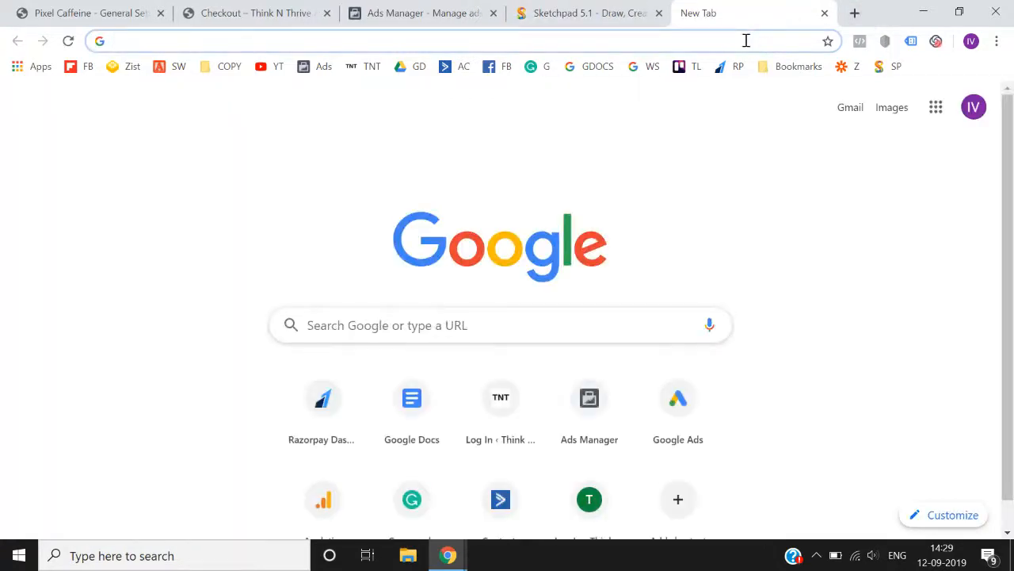
type("google tahg")
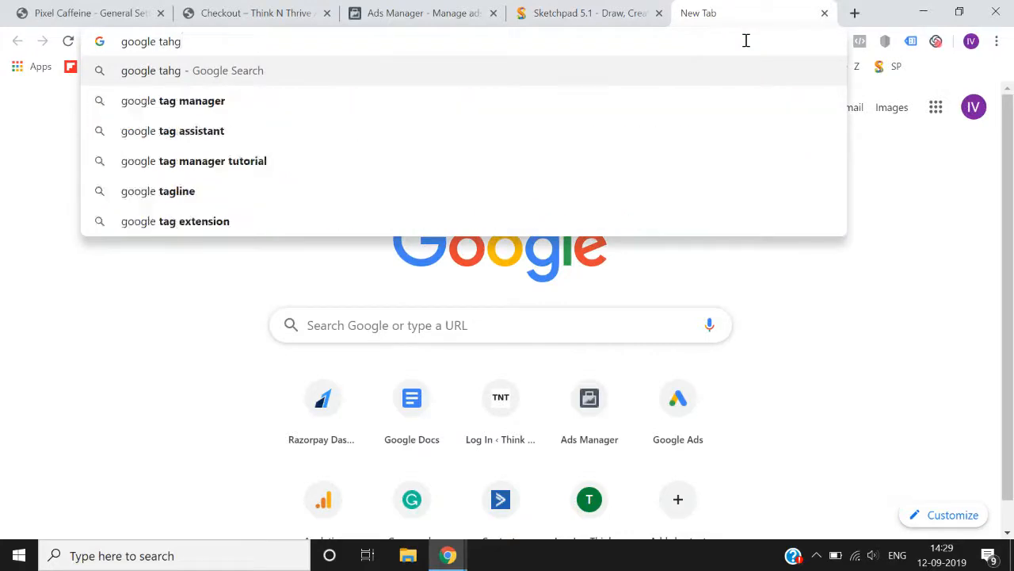
key("BackSpace")
key("BackSpace")
type("g manager")
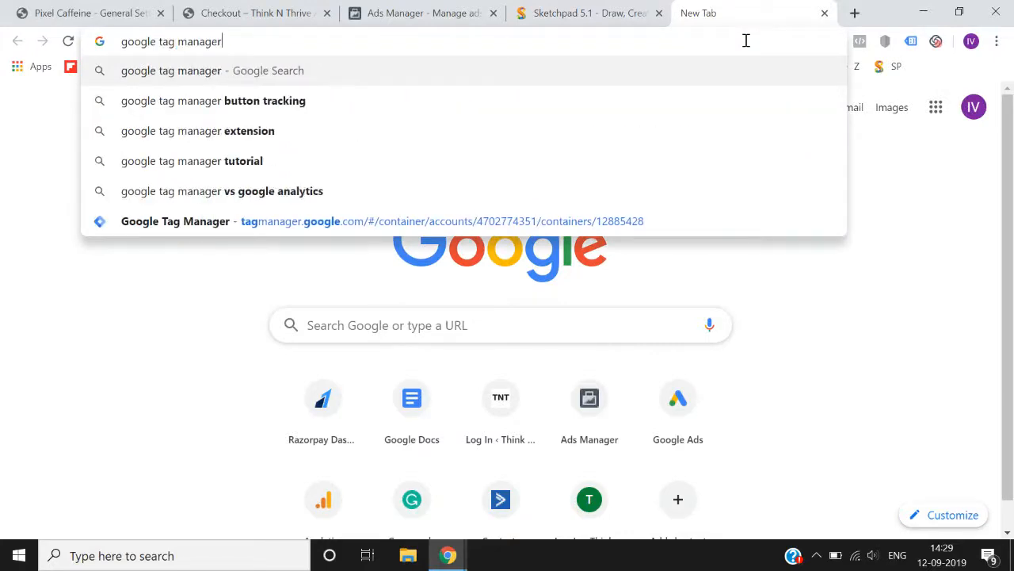
key("Return")
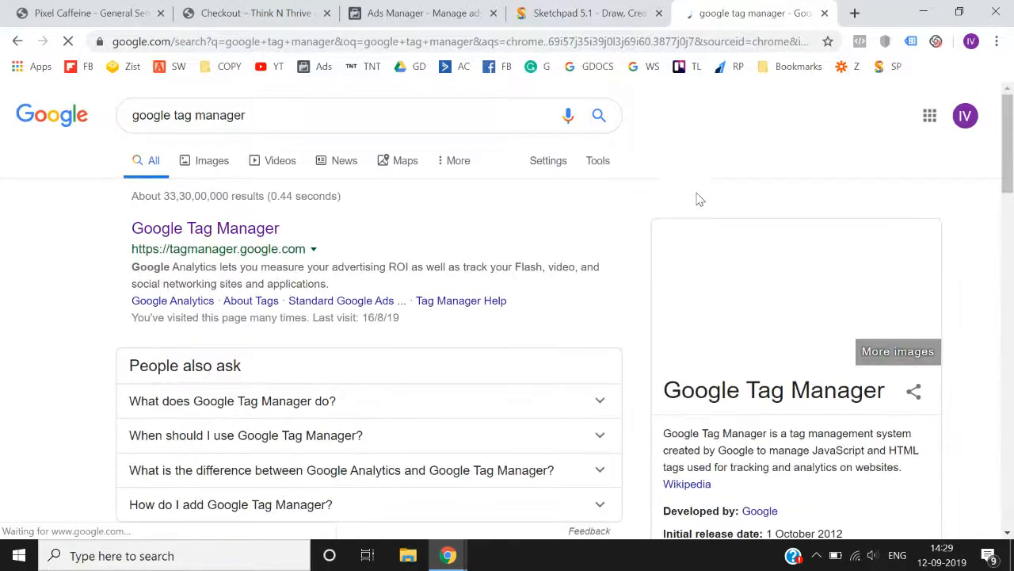
left_click(241, 249)
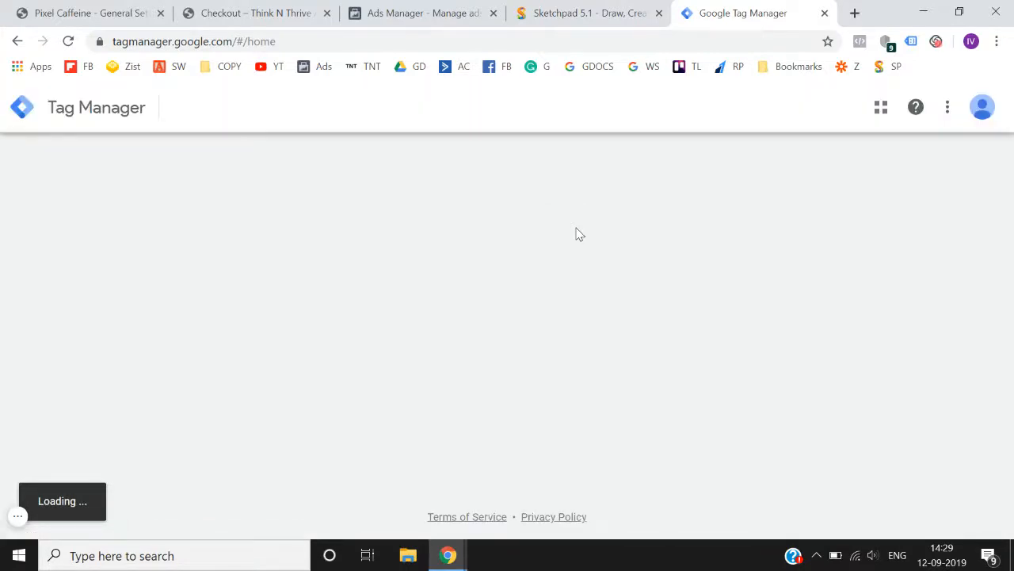
Step: Sign out of the current Google account and sign in with the Facebook ads Gmail account, entering the account password
left_click(982, 109)
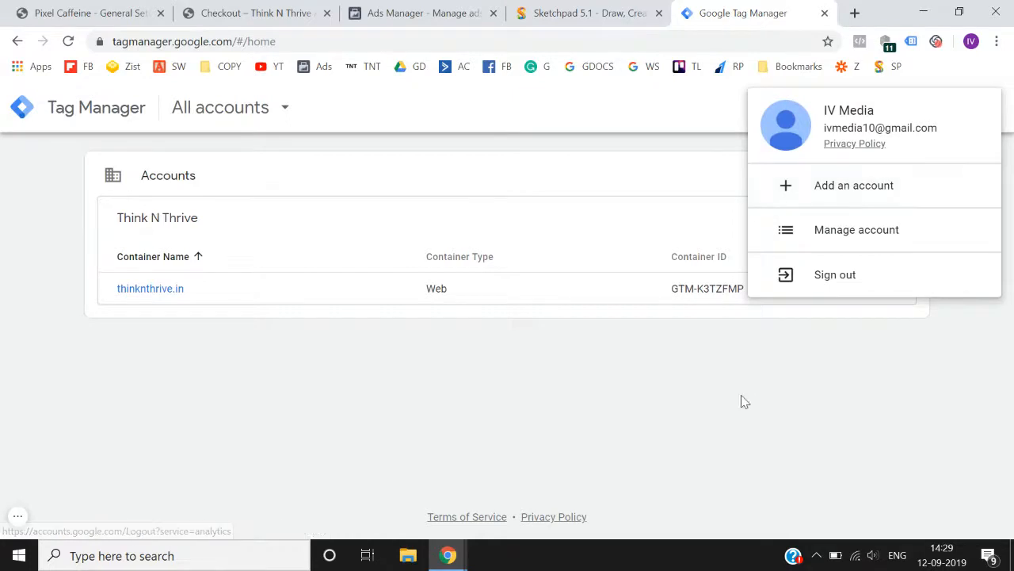
left_click(848, 277)
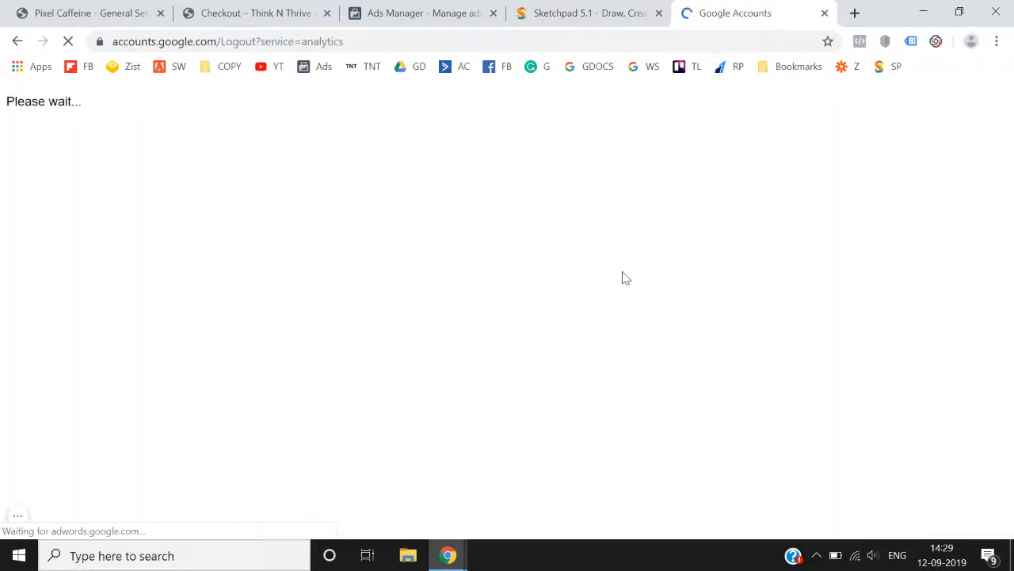
scroll(578, 325, "down", 1)
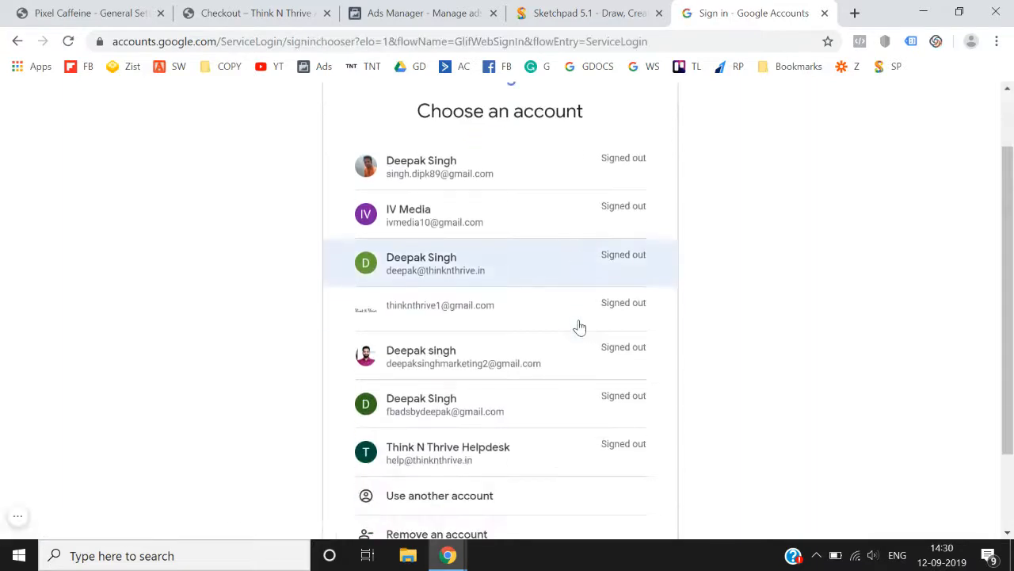
scroll(484, 368, "down", 1)
left_click(477, 363)
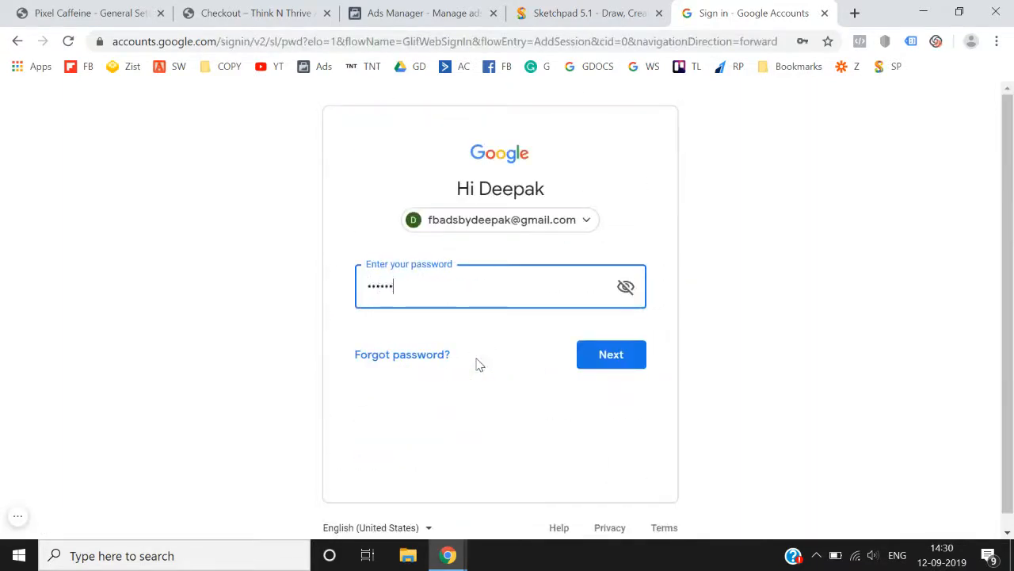
key("Return")
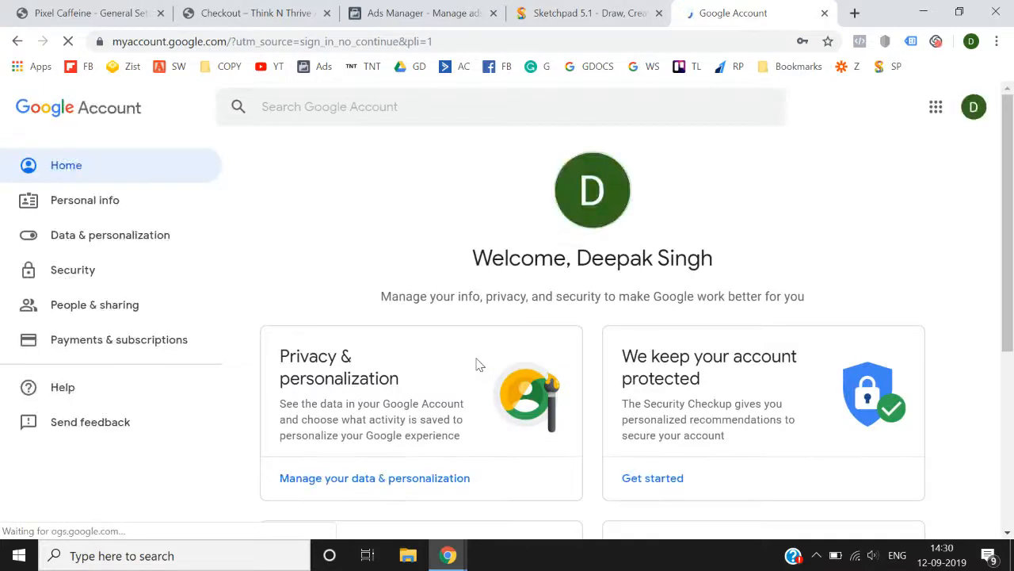
Step: Search for "google tag manager" and reopen the Google Tag Manager home page under the new account
left_click(584, 34)
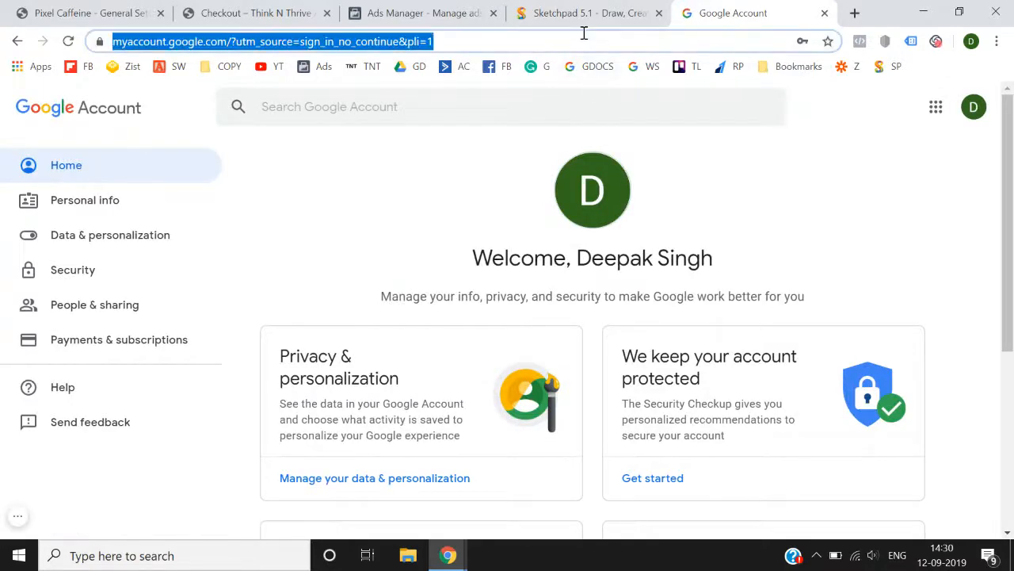
type("google ta")
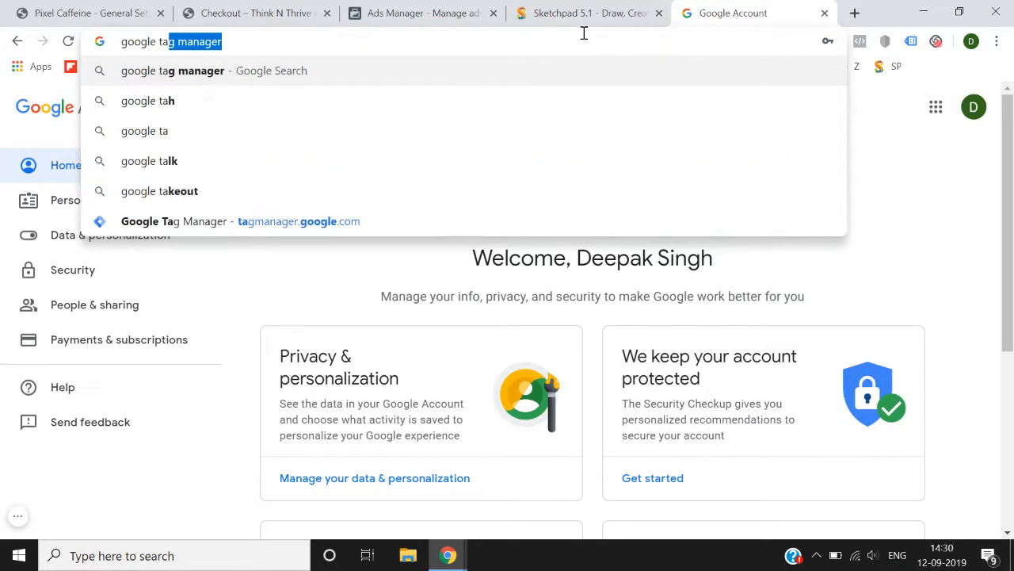
key("Return")
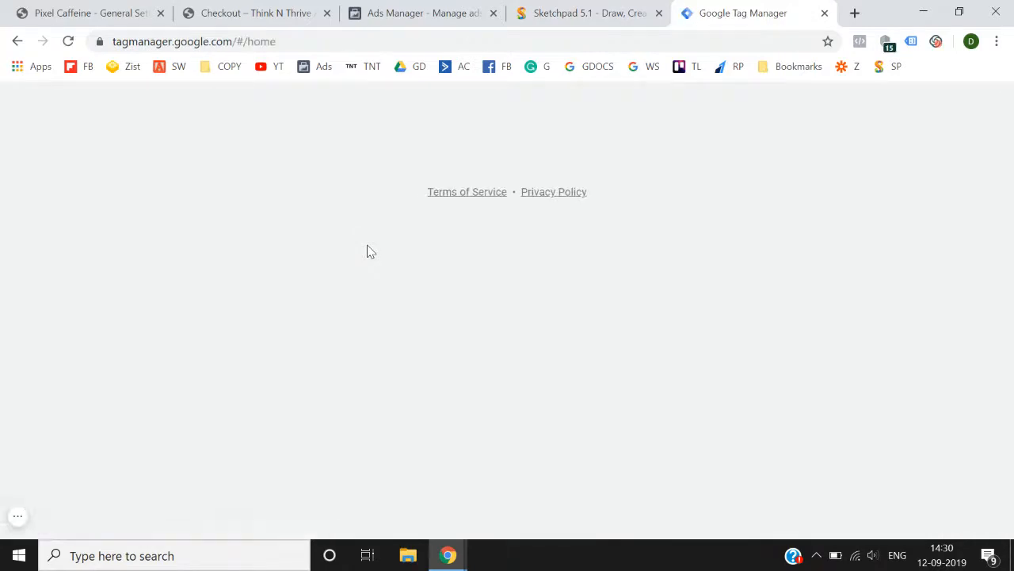
Step: Disconnect the Facebook account from the Facebook Pixel Setup in Pixel Caffeine's general settings and confirm it
left_click(146, 5)
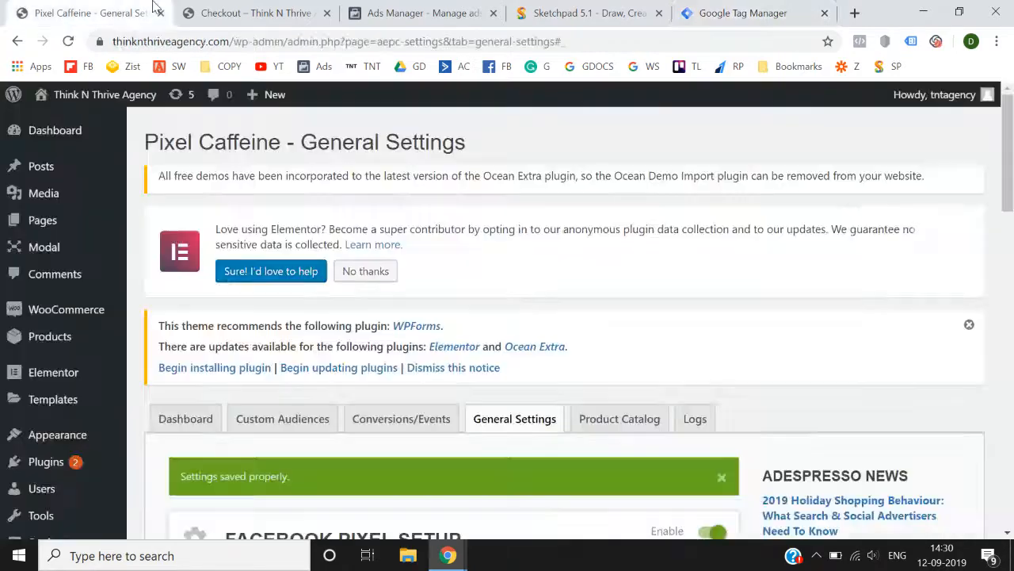
left_click(248, 7)
left_click(114, 8)
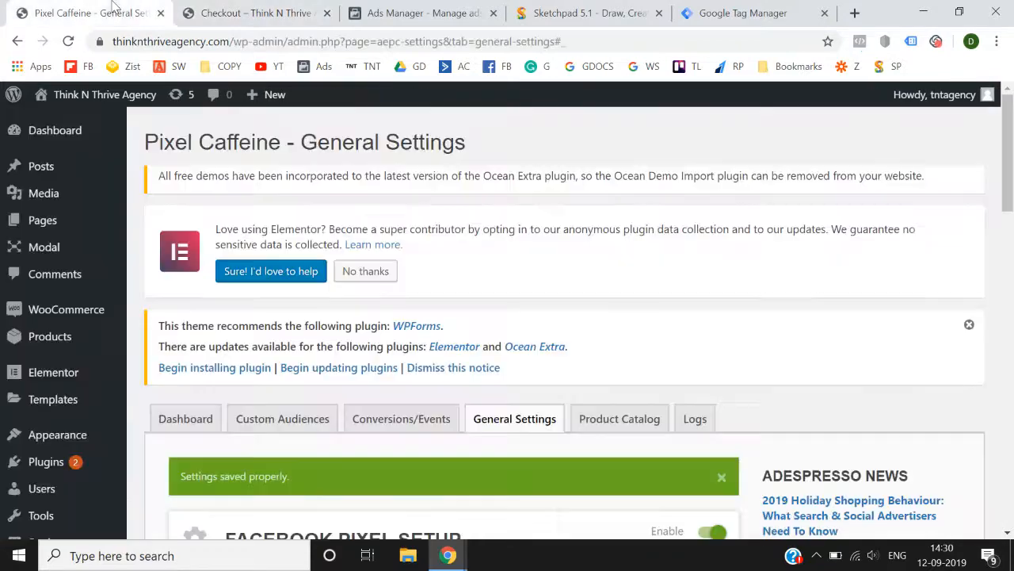
scroll(411, 243, "down", 4)
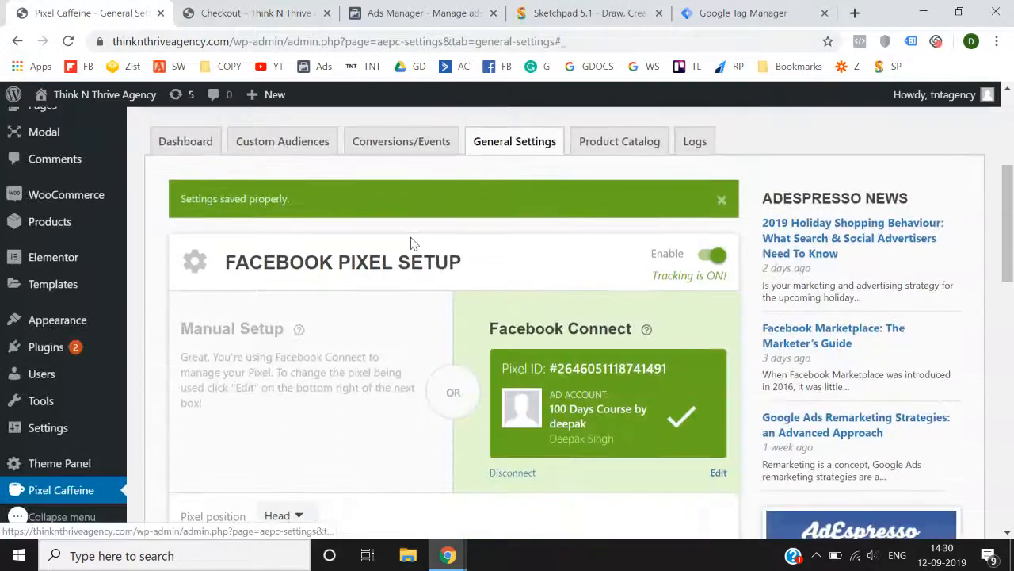
scroll(412, 243, "down", 3)
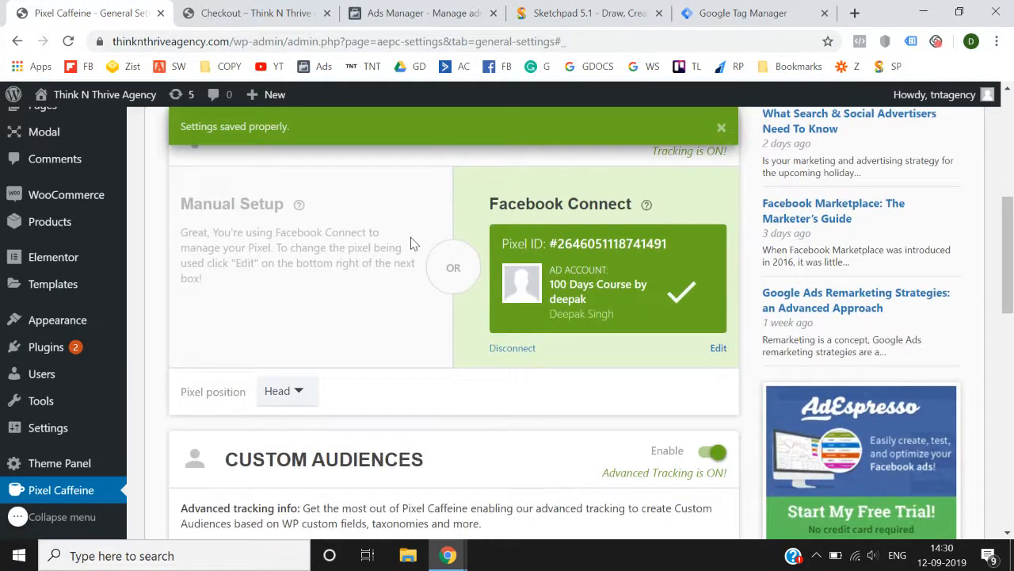
scroll(411, 243, "up", 4)
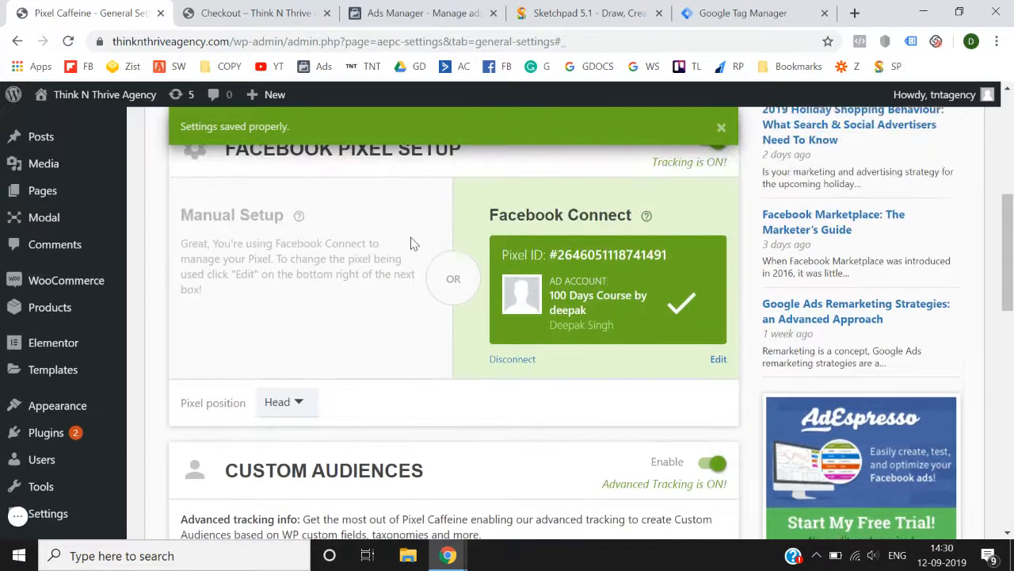
scroll(411, 243, "up", 1)
scroll(410, 237, "down", 3)
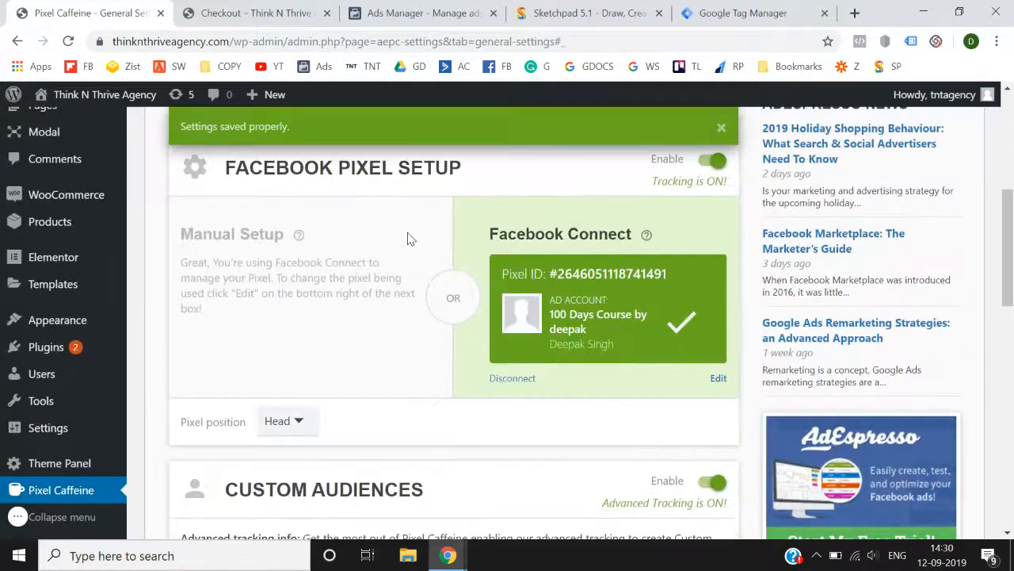
left_click(513, 378)
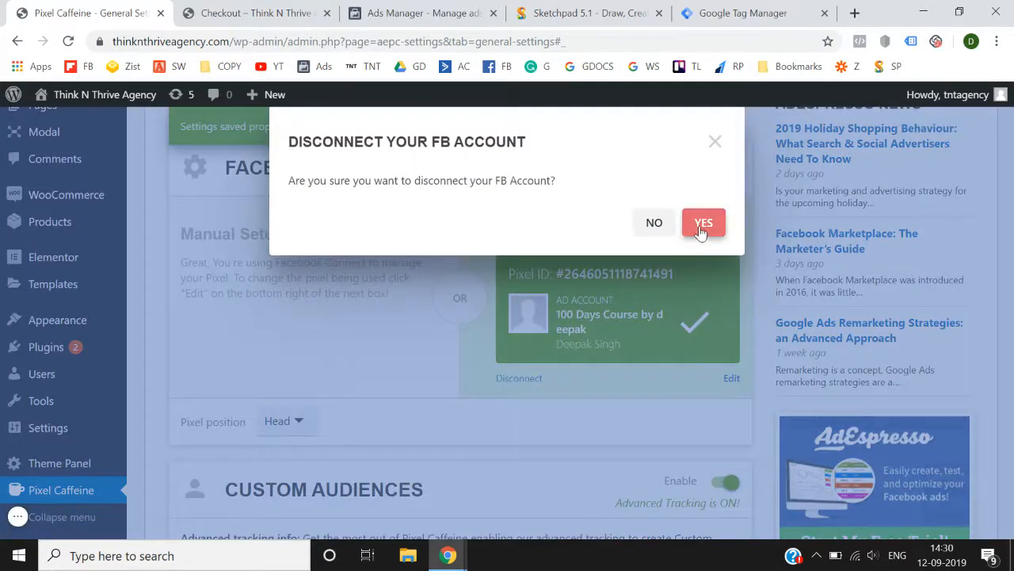
left_click(702, 228)
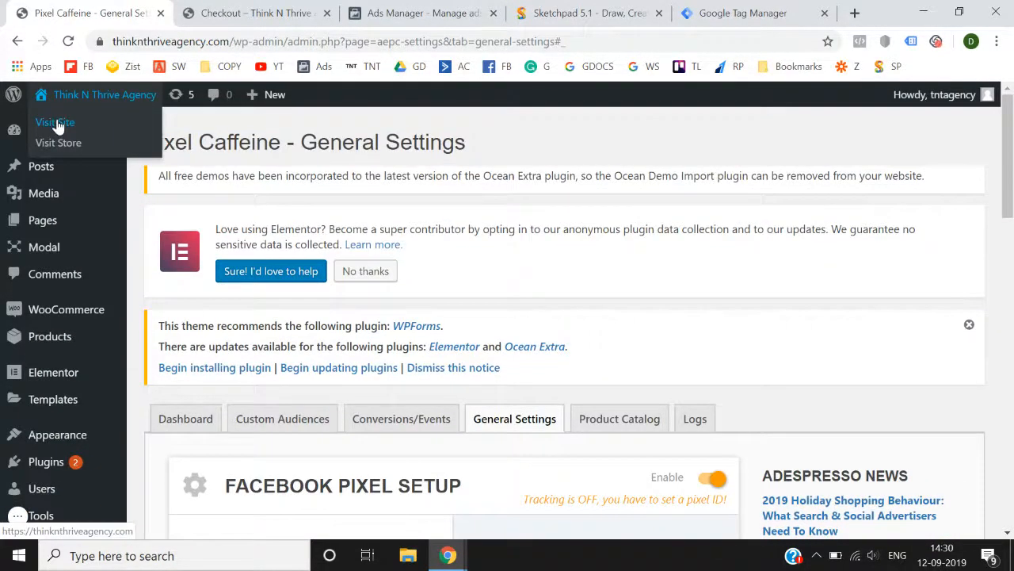
Step: Open the store's home page in a new tab, close the checkout page, and check the home page with Facebook Pixel Helper
right_click(57, 126)
left_click(74, 131)
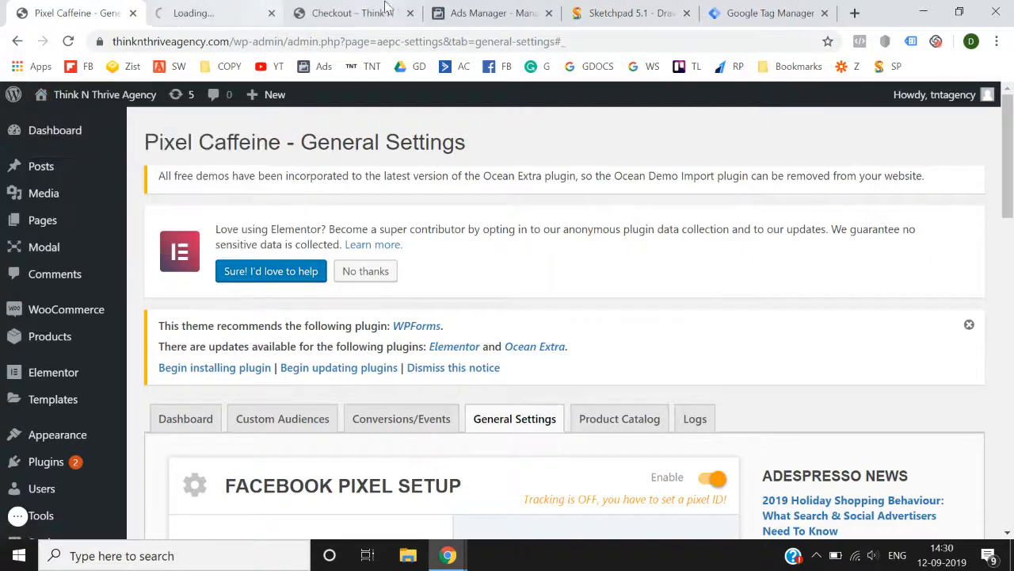
left_click(410, 12)
left_click(214, 13)
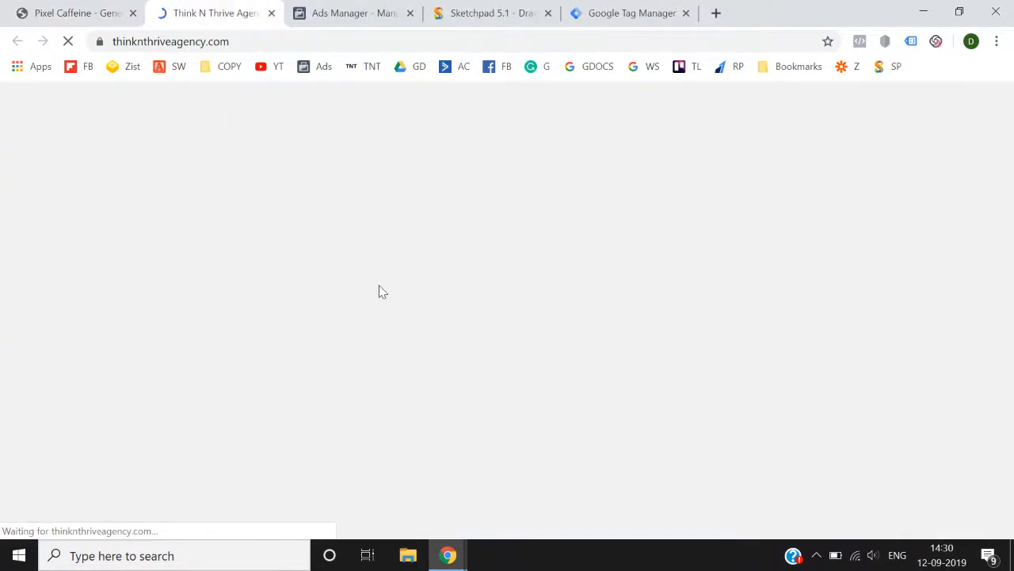
left_click(860, 42)
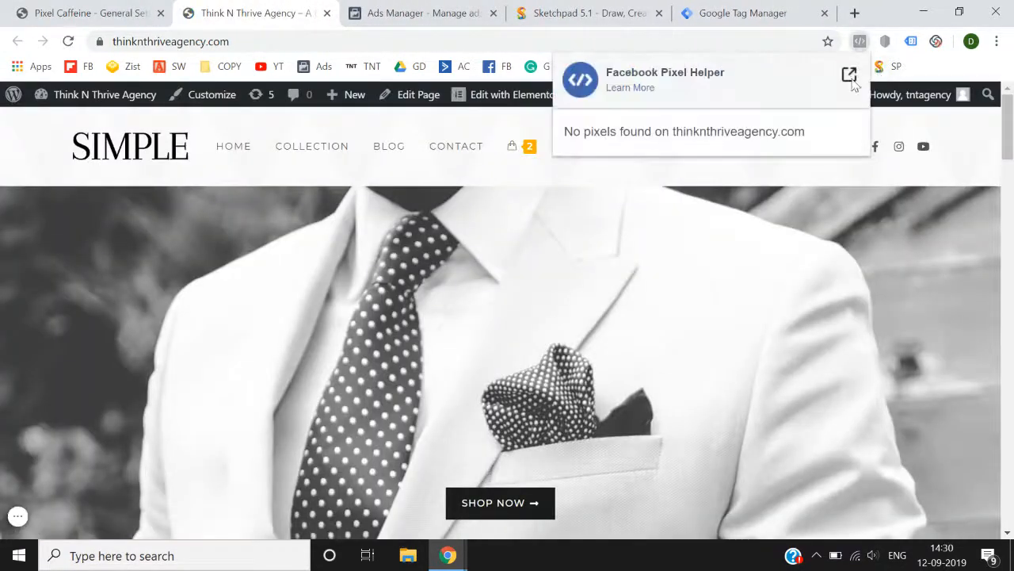
Step: Return to Google Tag Manager and open the thinknthriveagency.com container
left_click(119, 7)
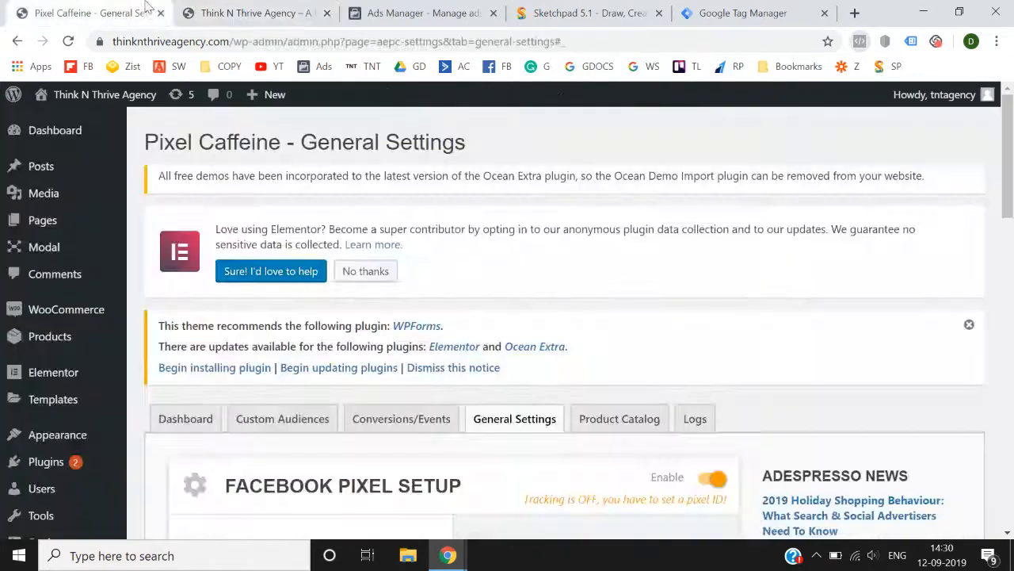
left_click(243, 7)
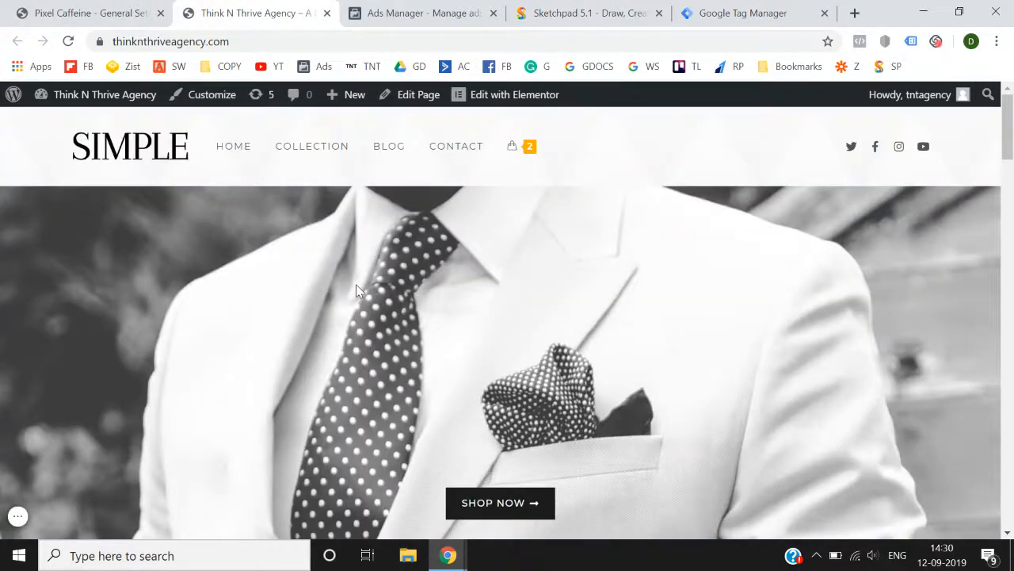
left_click(755, 10)
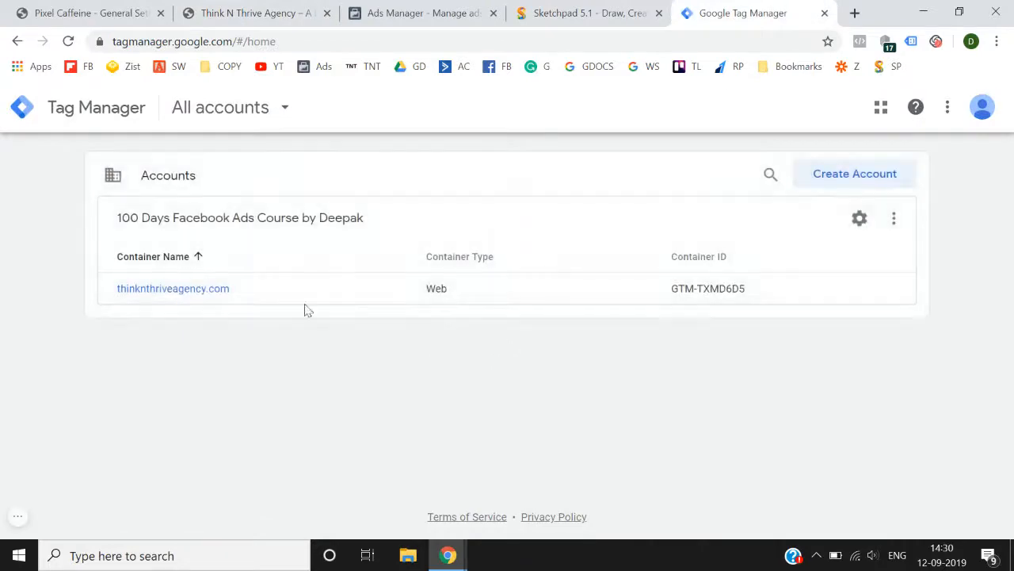
left_click(167, 290)
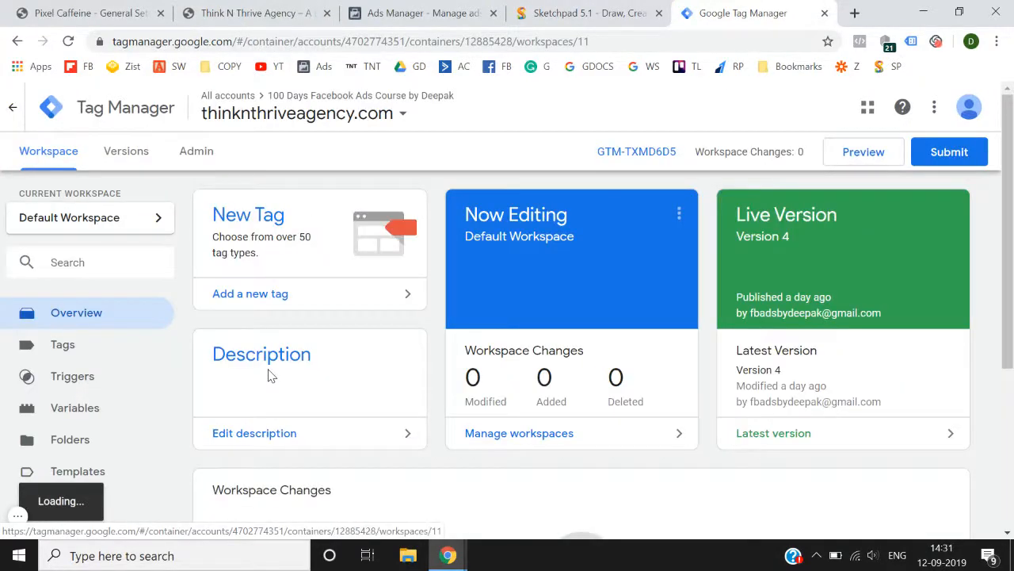
Step: Go back to the WordPress admin and open the page for adding new plugins
left_click(86, 7)
scroll(151, 316, "down", 3)
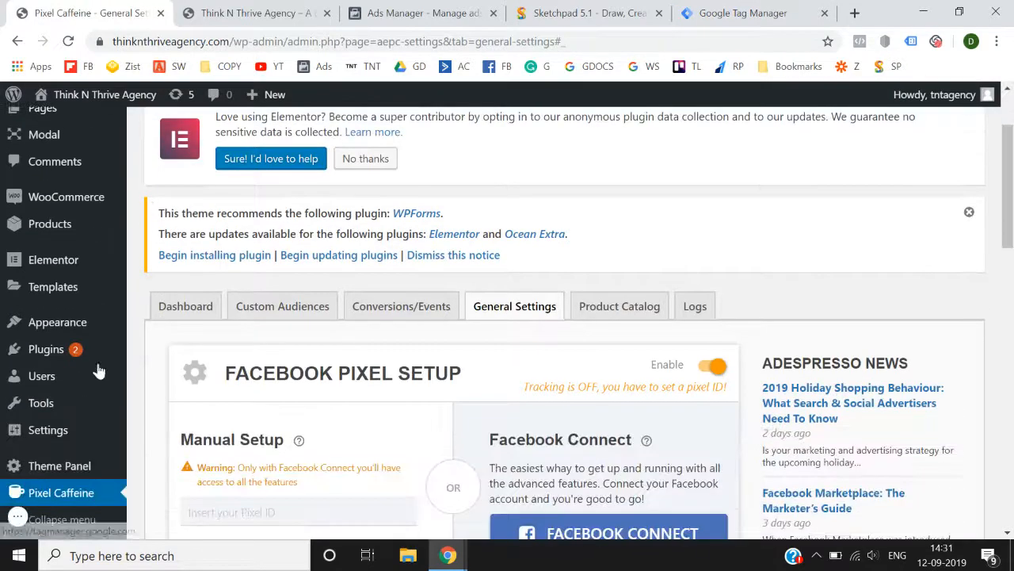
mouse_move(72, 347)
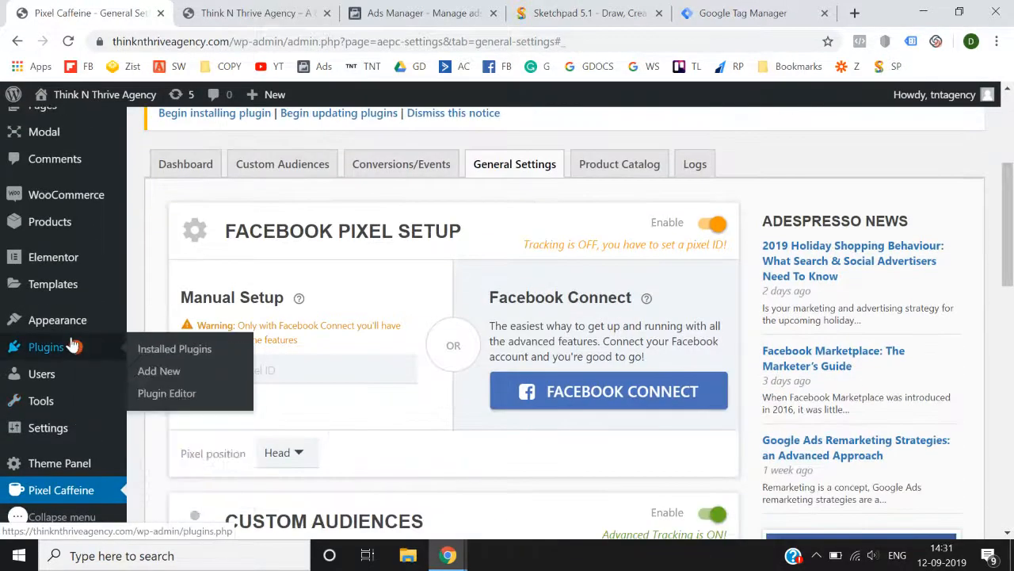
left_click(170, 378)
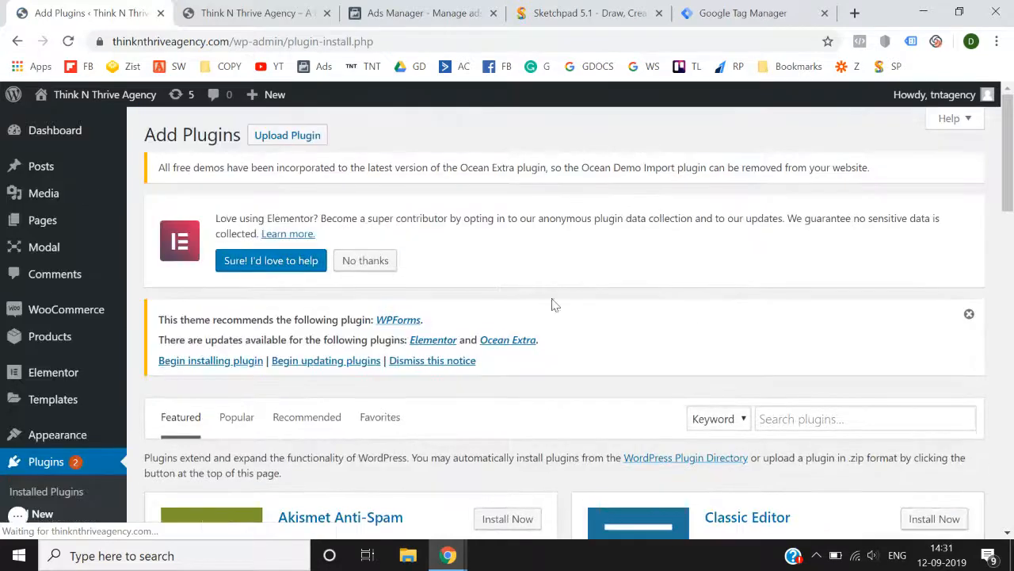
Step: Search the plugins for "google tag", and install and activate Google Tag Manager for WordPress
scroll(550, 301, "down", 4)
left_click(810, 145)
type("google")
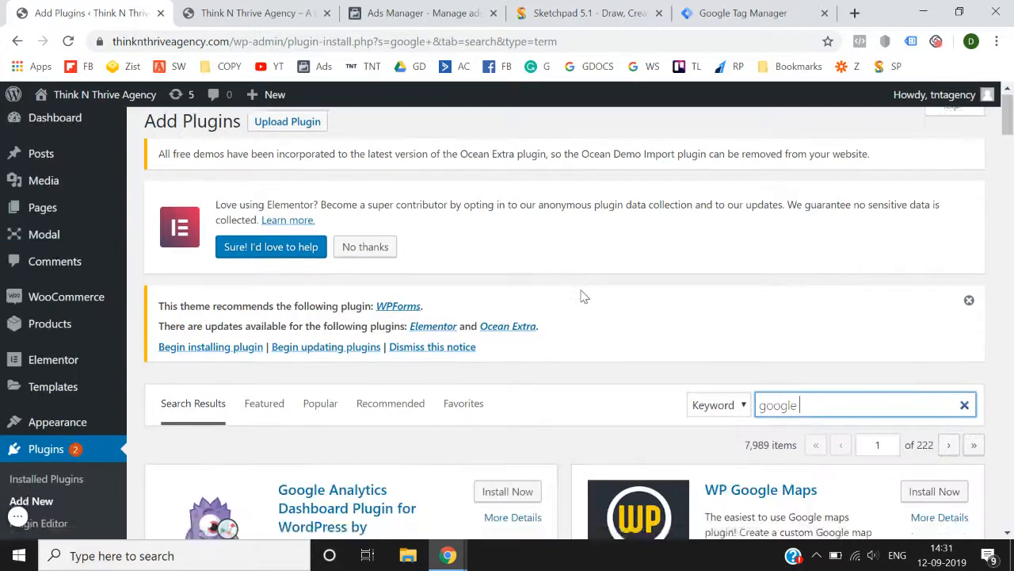
scroll(852, 208, "down", 3)
type("gle tag")
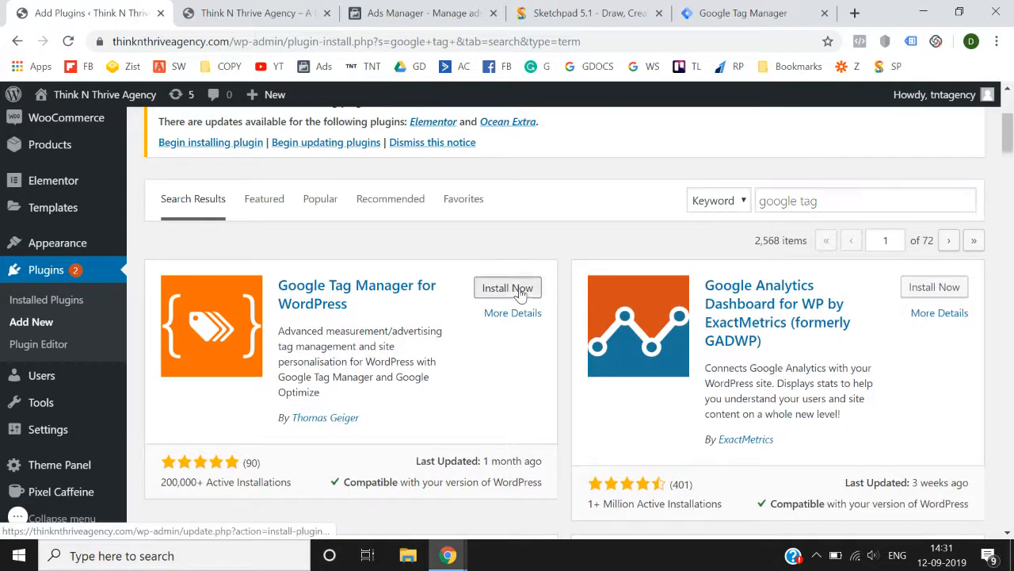
left_click(519, 290)
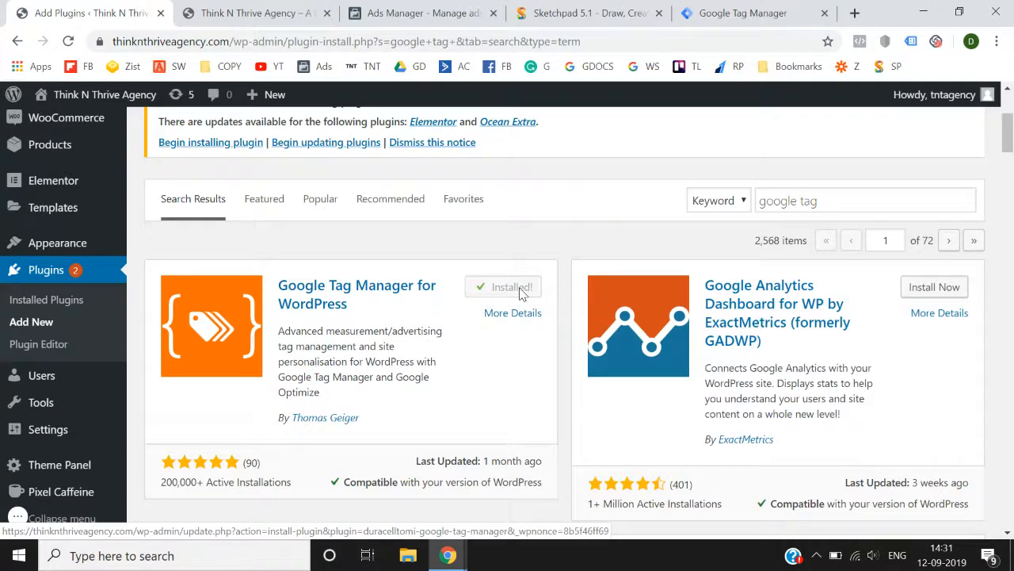
left_click(516, 295)
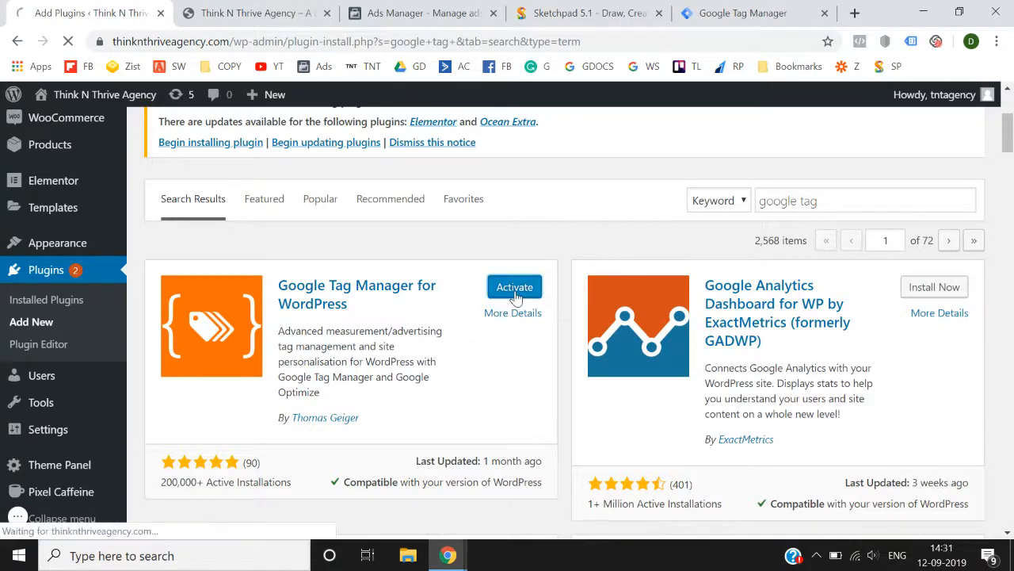
Step: Copy the thinknthriveagency.com container's GTM ID from its Google Tag Manager workspace
left_click(722, 9)
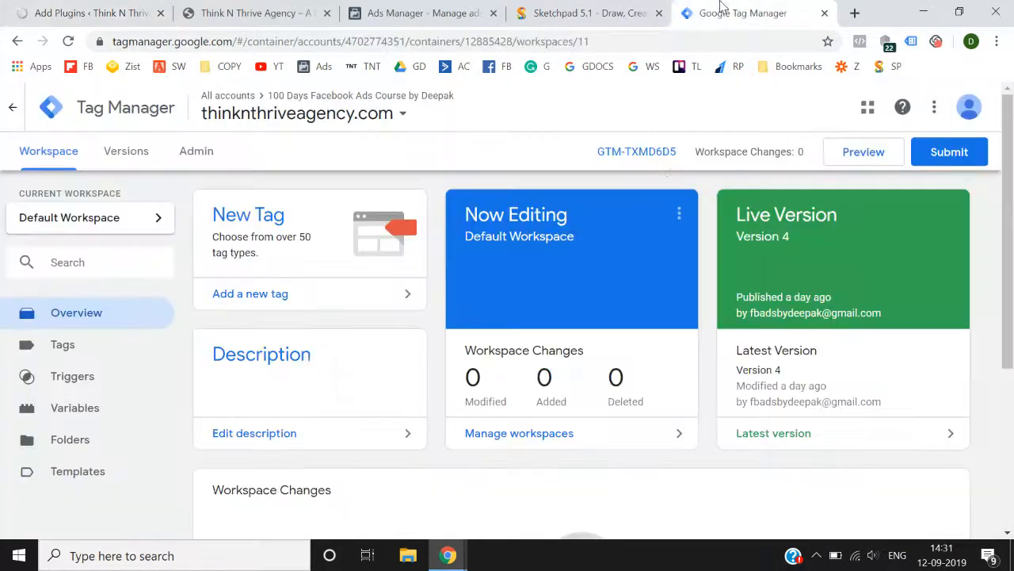
left_click(646, 152)
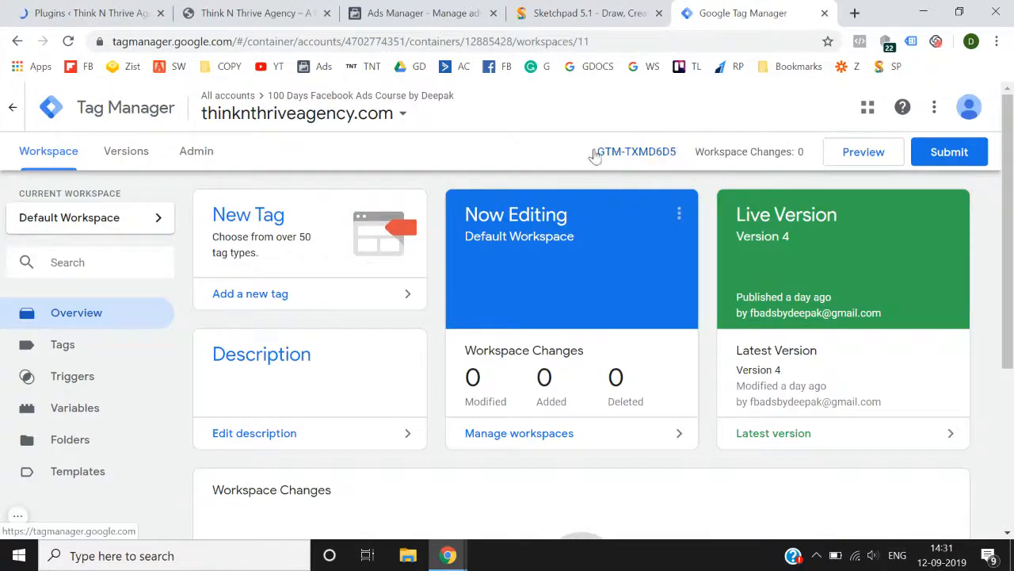
left_click_drag(582, 155, 672, 155)
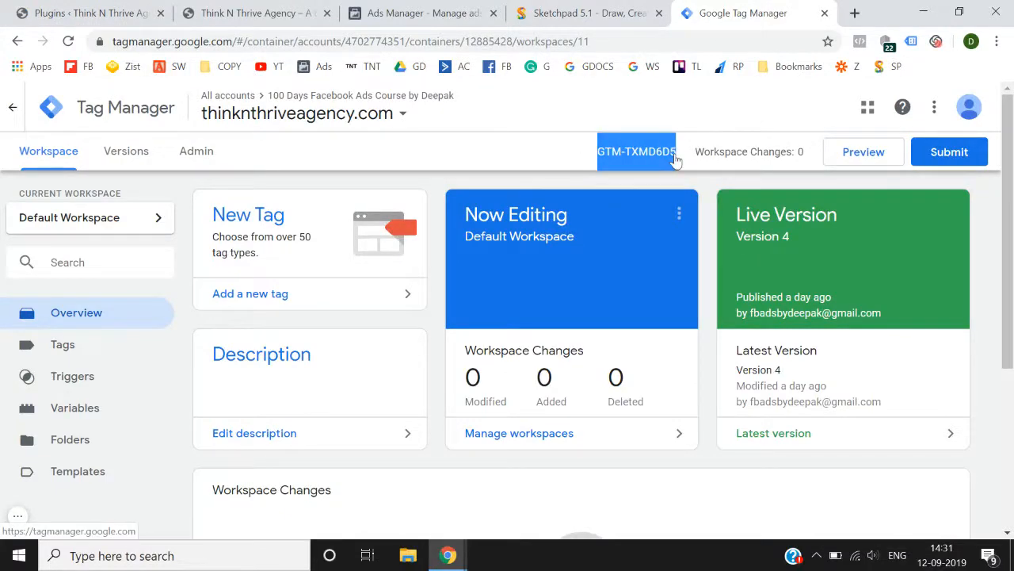
Step: Return to the WordPress admin and open the Google Tag Manager plugin's settings
left_click(80, 12)
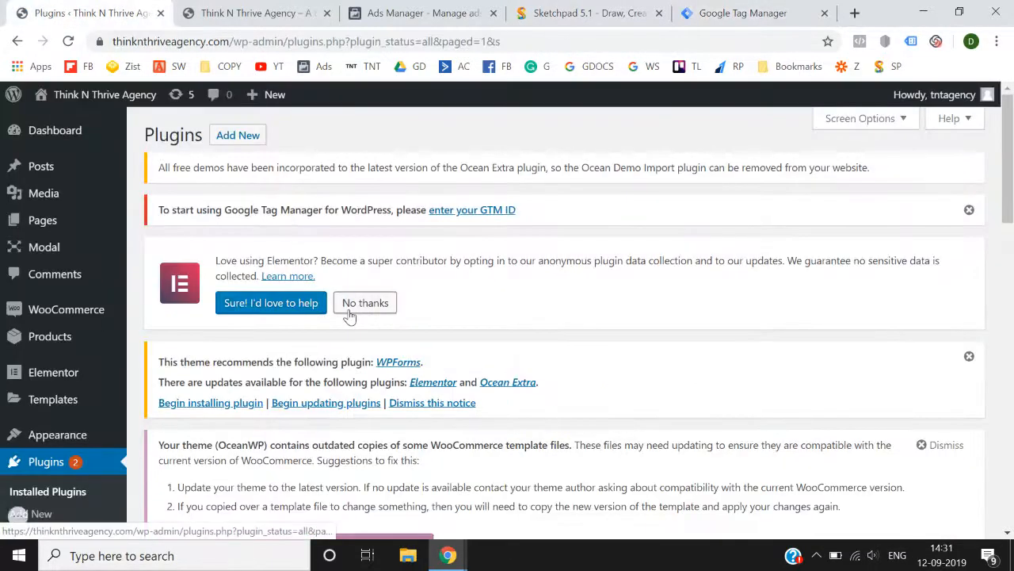
scroll(357, 310, "down", 4)
scroll(352, 314, "down", 5)
mouse_move(74, 431)
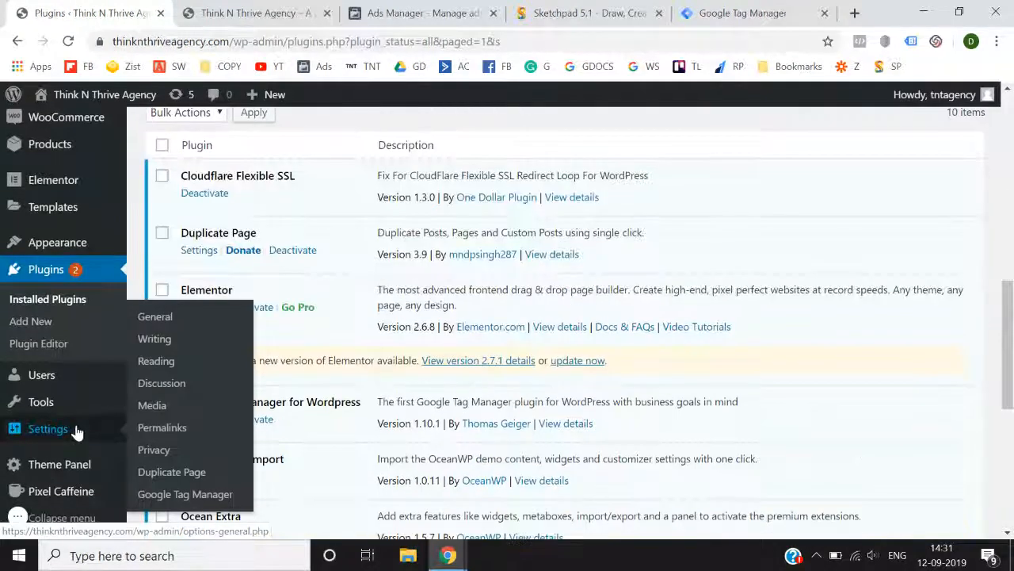
left_click(181, 495)
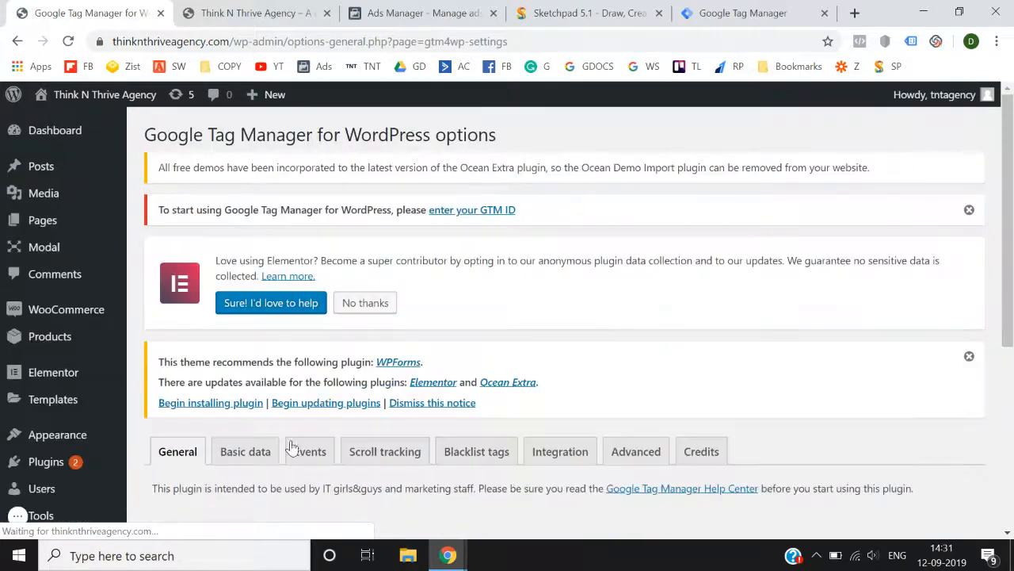
Step: Enter the copied container ID as the Google Tag Manager ID, choose codeless injection for the container code placement, and save the changes
scroll(604, 346, "down", 2)
scroll(604, 346, "down", 3)
left_click(393, 235)
type("GTM-TXMD6D5")
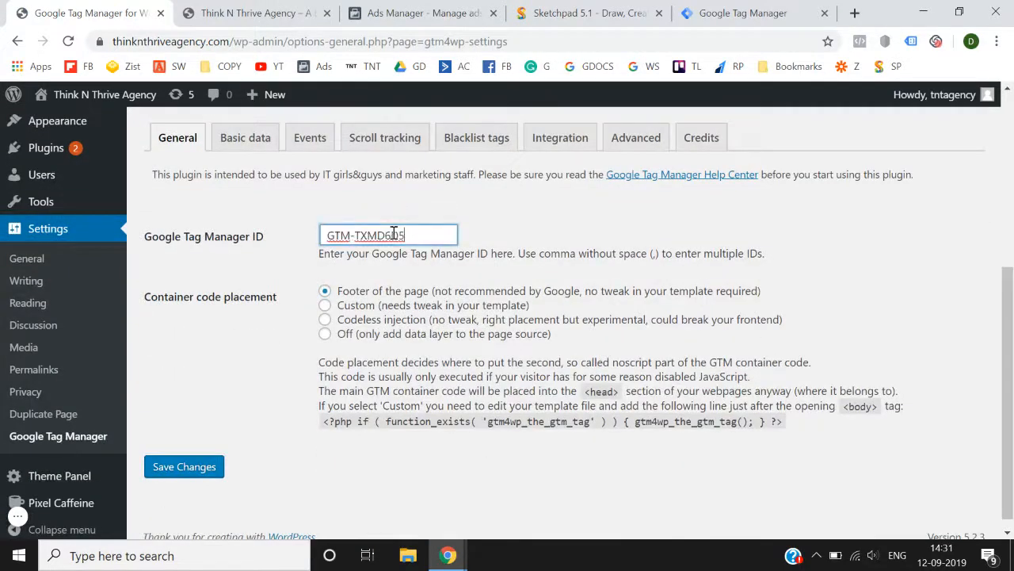
left_click(325, 236)
key("Delete")
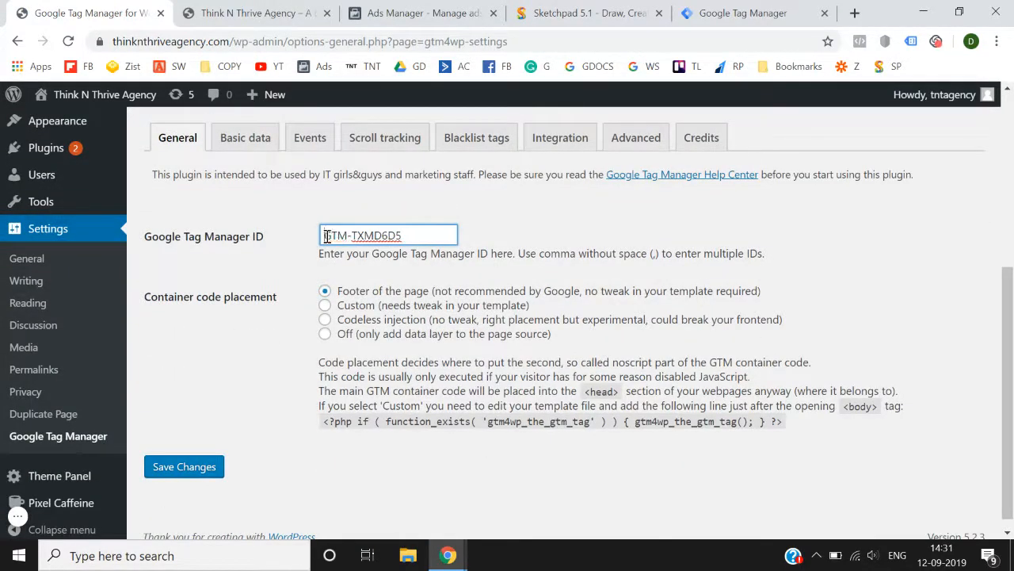
left_click(326, 319)
left_click(187, 468)
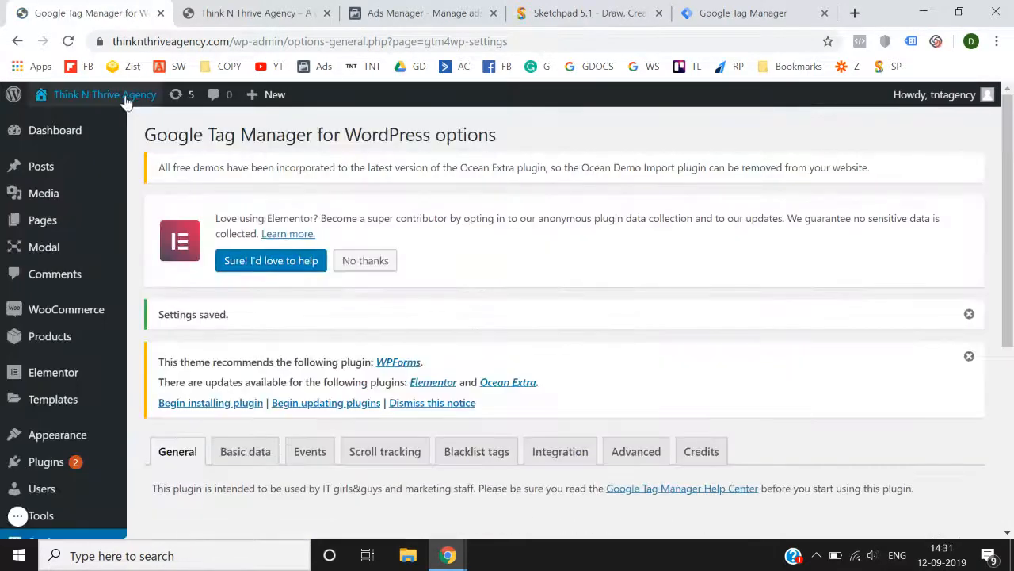
Step: Open the Think N Thrive Agency site's front end in a new browser tab
mouse_move(87, 95)
right_click(70, 123)
left_click(131, 131)
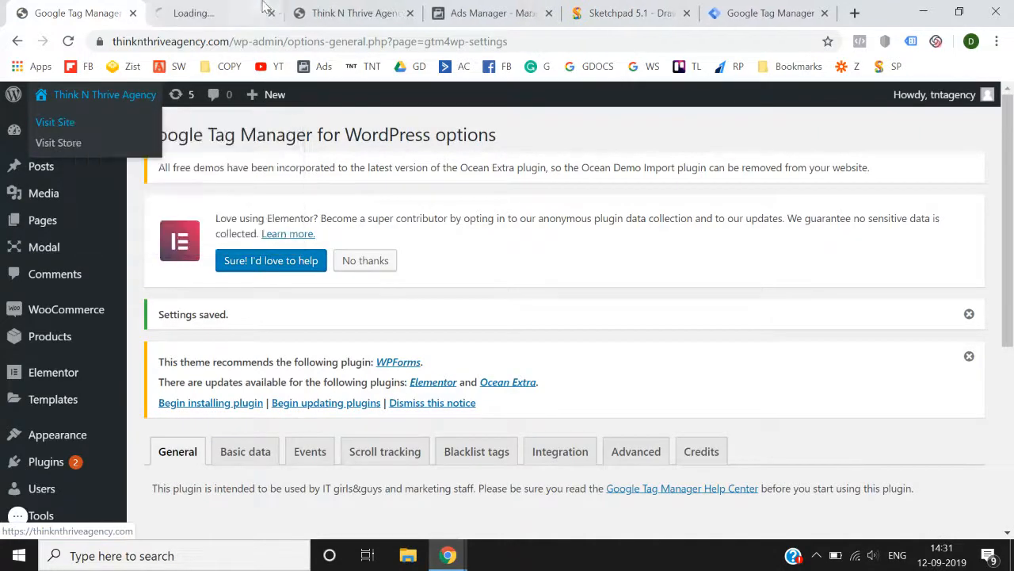
left_click(214, 13)
Step: Submit and publish the container in Google Tag Manager without a version name or description, and return to its workspace
left_click(749, 11)
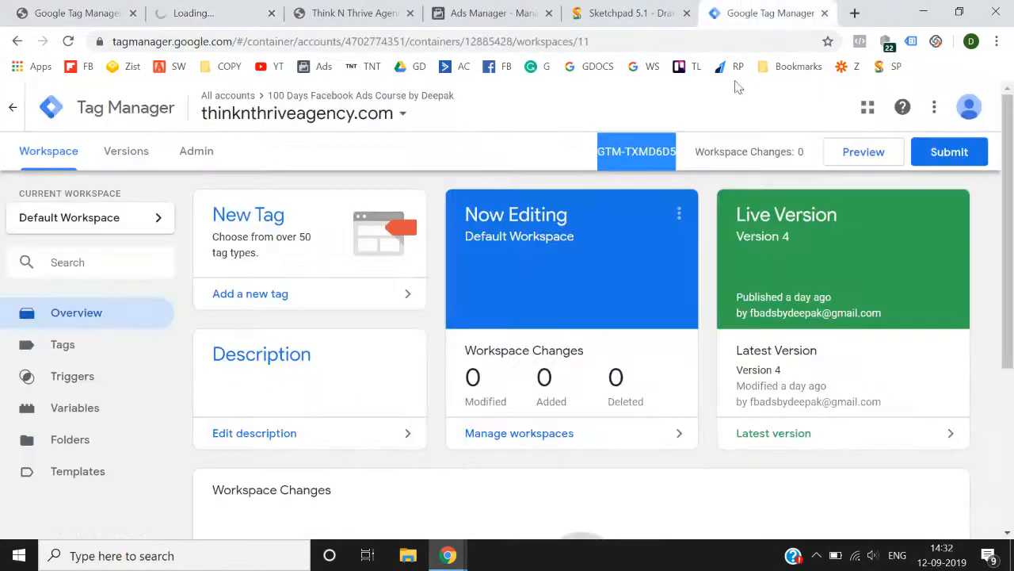
left_click(927, 157)
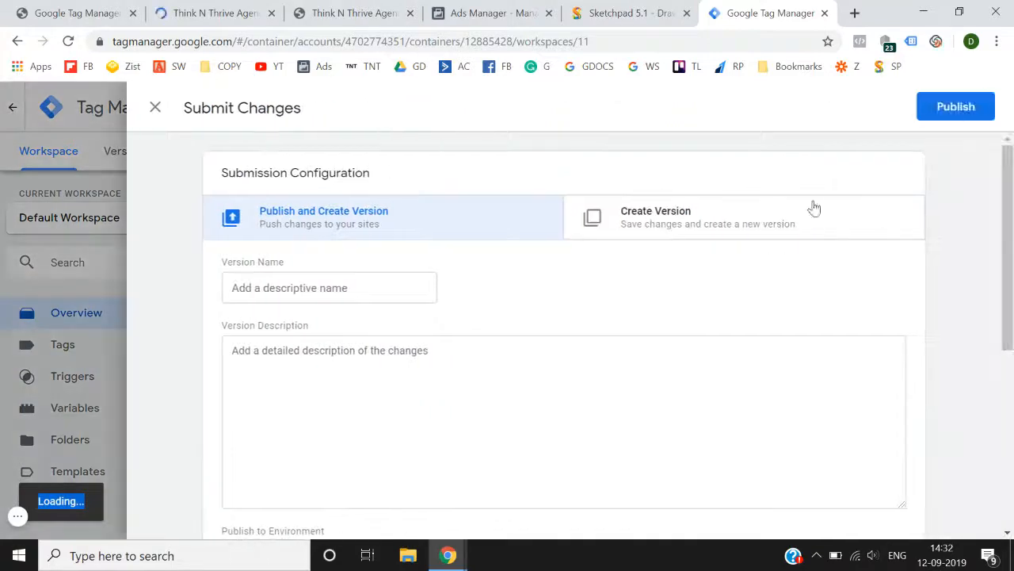
left_click(978, 104)
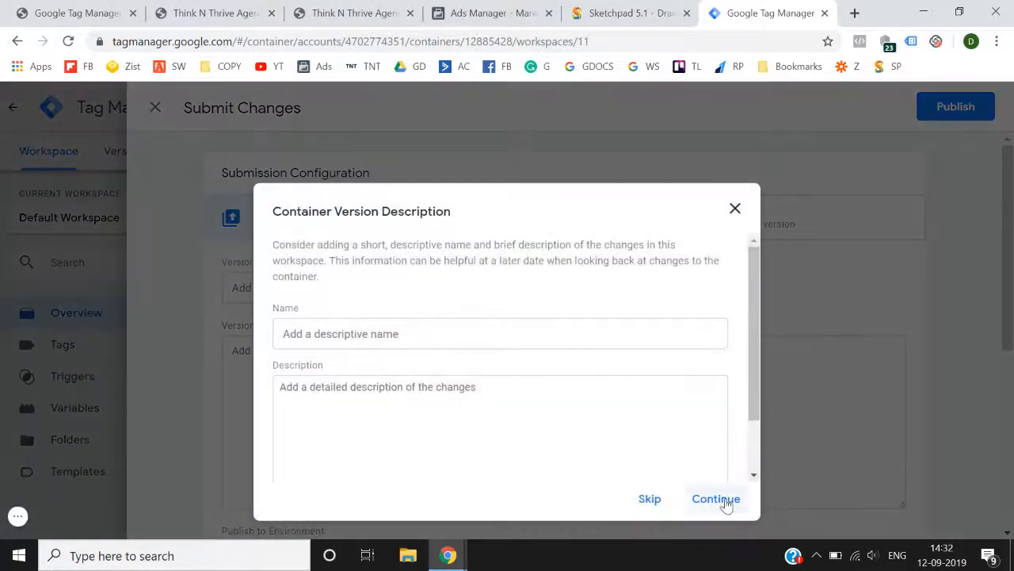
left_click(716, 498)
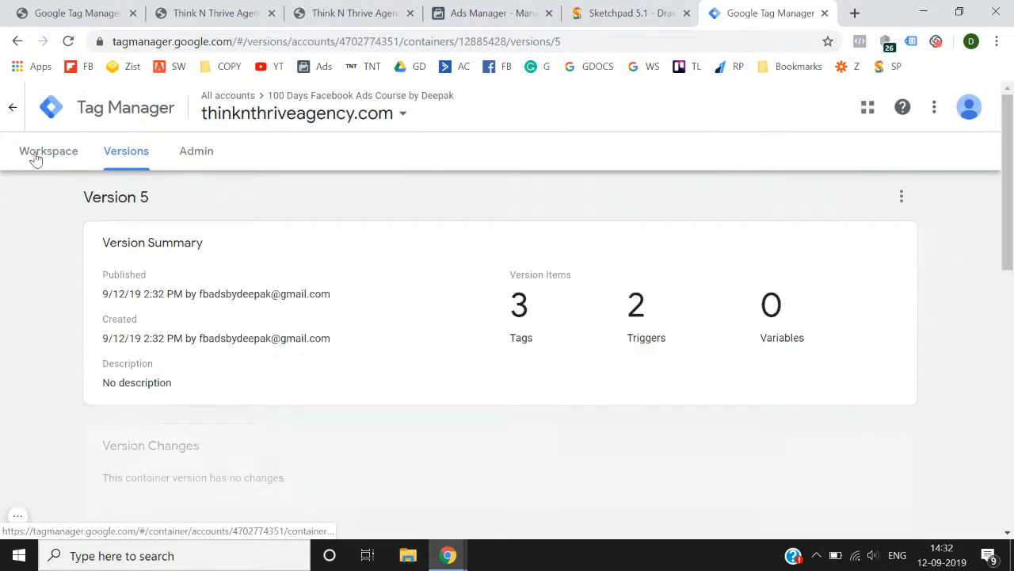
left_click(35, 159)
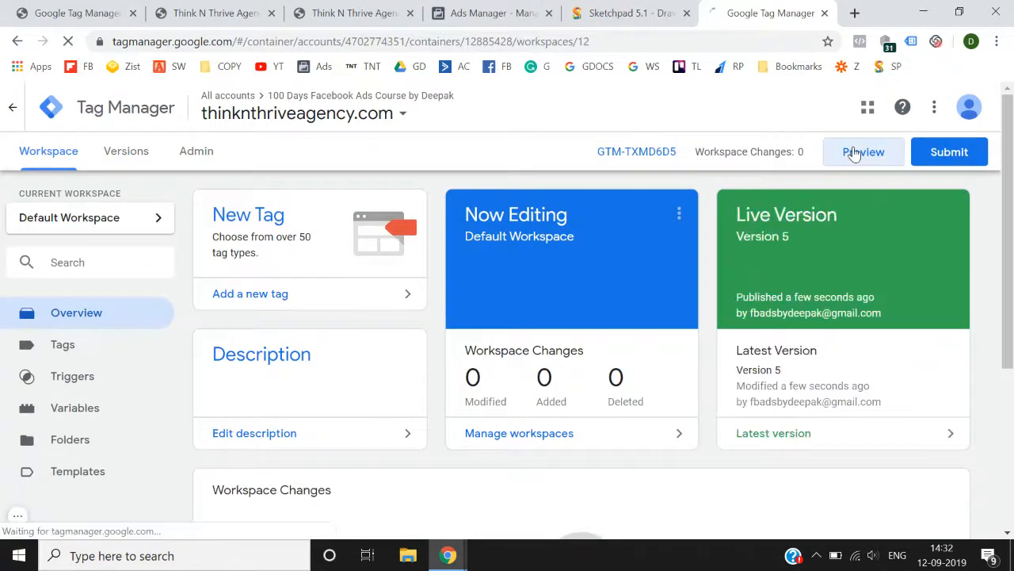
Step: Preview the container workspace and reload the site's home page to check the Tag Manager debug pane and its container ID
left_click(854, 153)
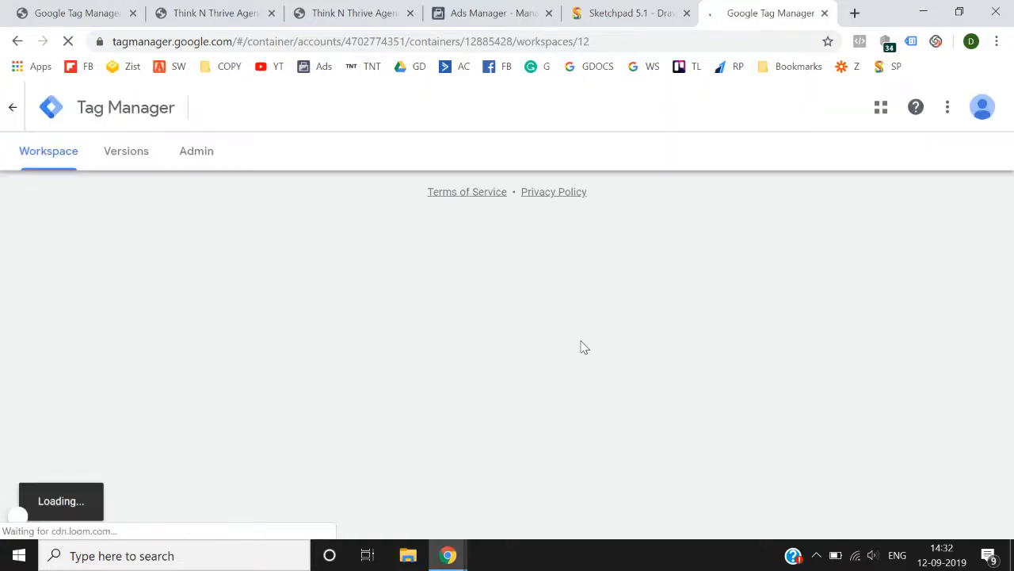
left_click(214, 12)
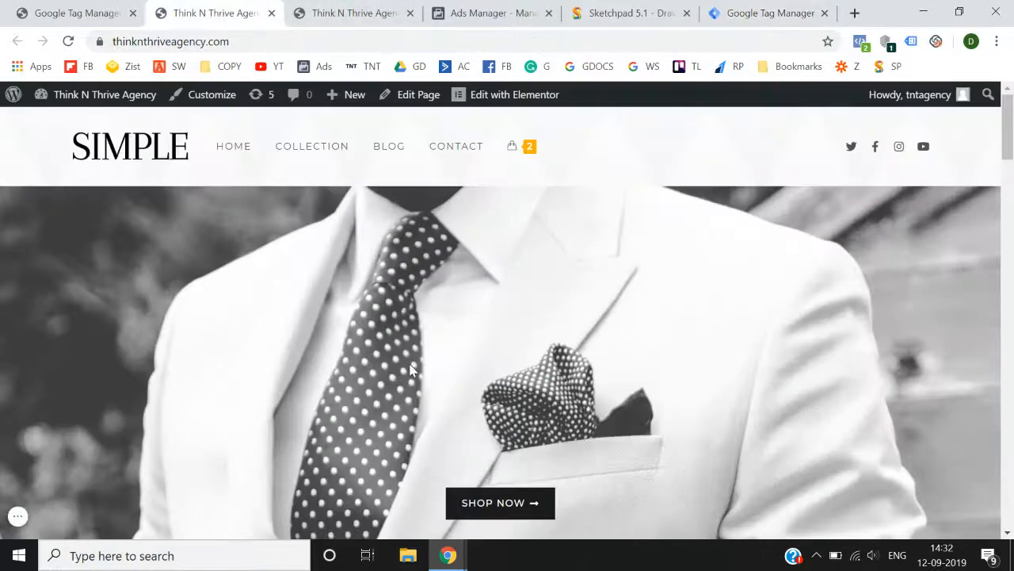
key("F5")
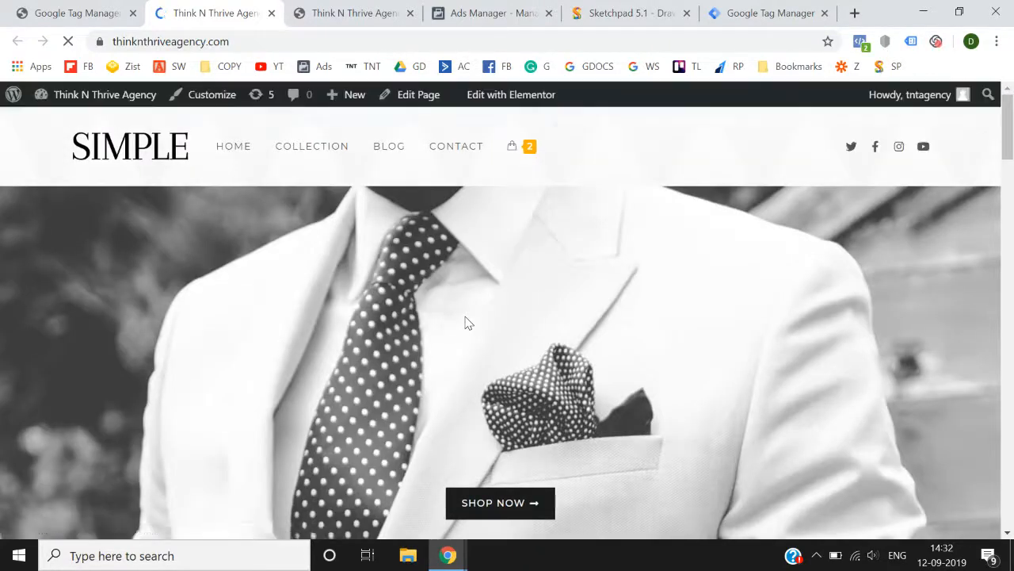
scroll(466, 322, "down", 3)
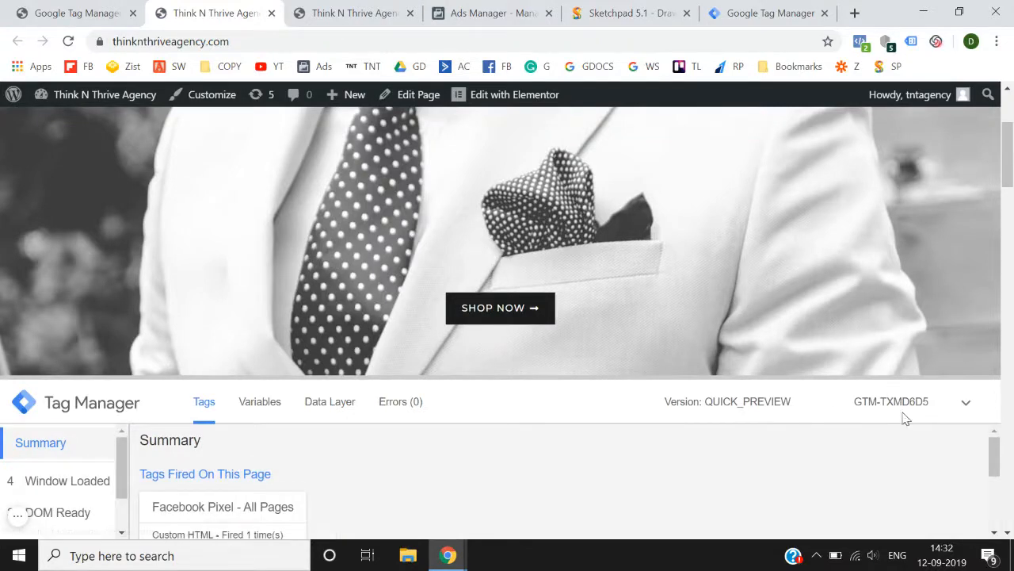
Step: Return to the Google Tag Manager workspace and leave preview mode
left_click(715, 9)
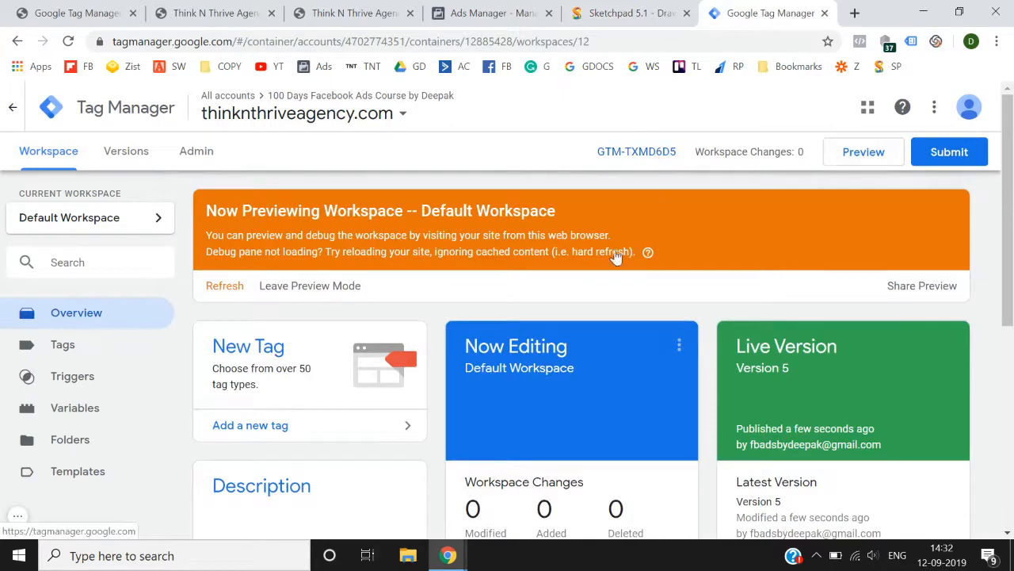
left_click(295, 286)
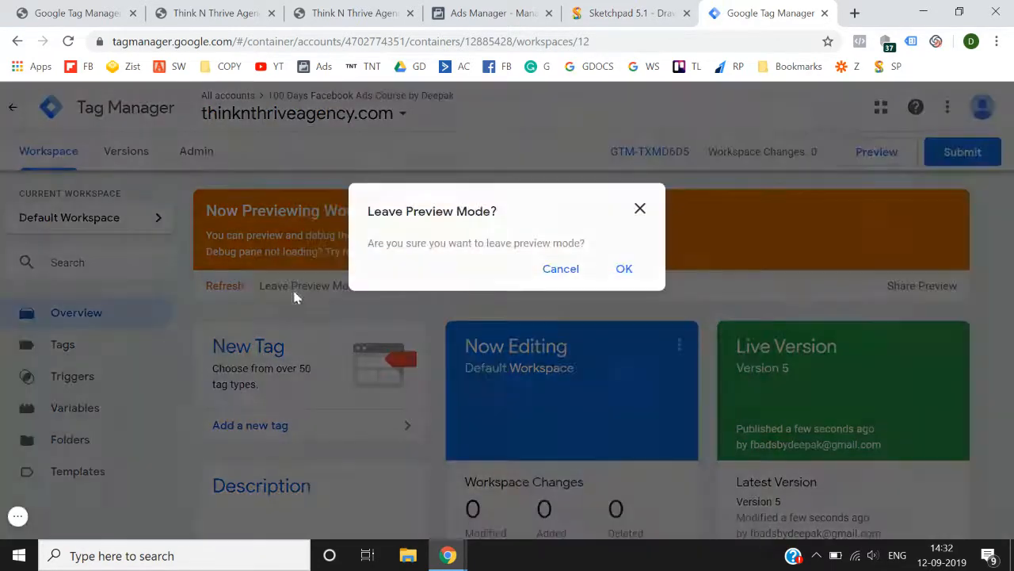
left_click(625, 270)
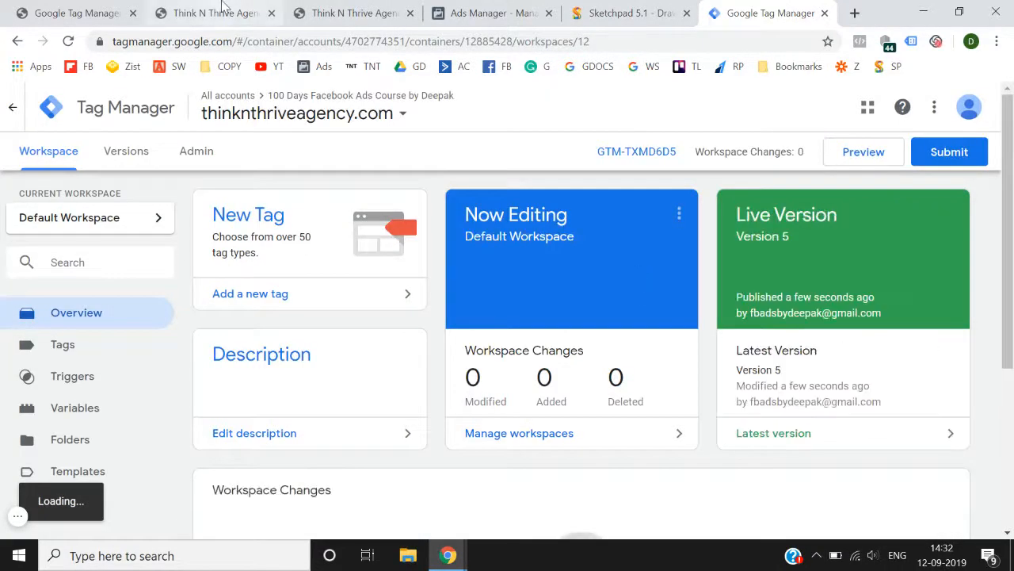
Step: Switch to Facebook Ads Manager, go to Events Manager, select the 100 Days Course ad account, and open its pixel's details
left_click(475, 13)
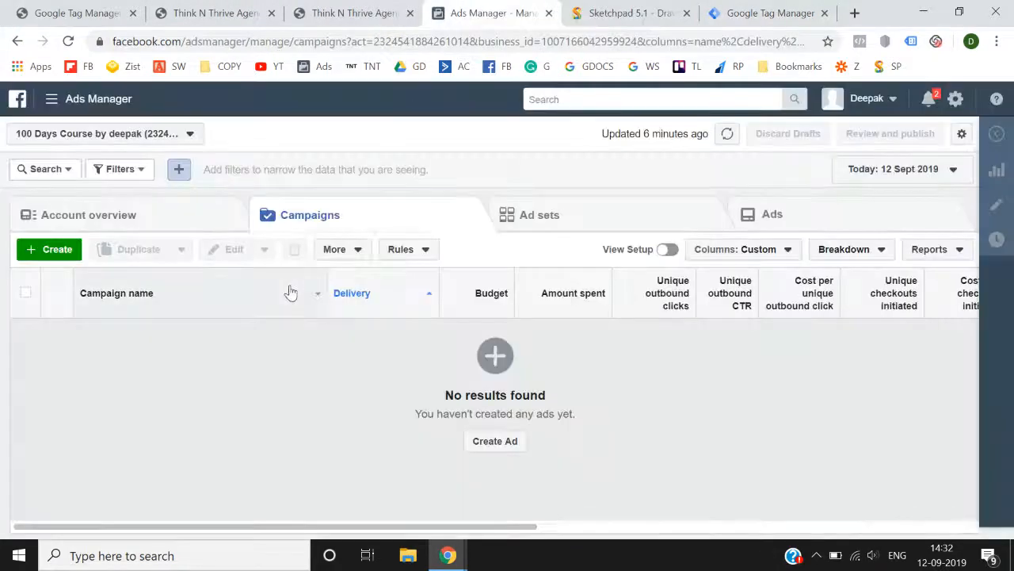
left_click(50, 99)
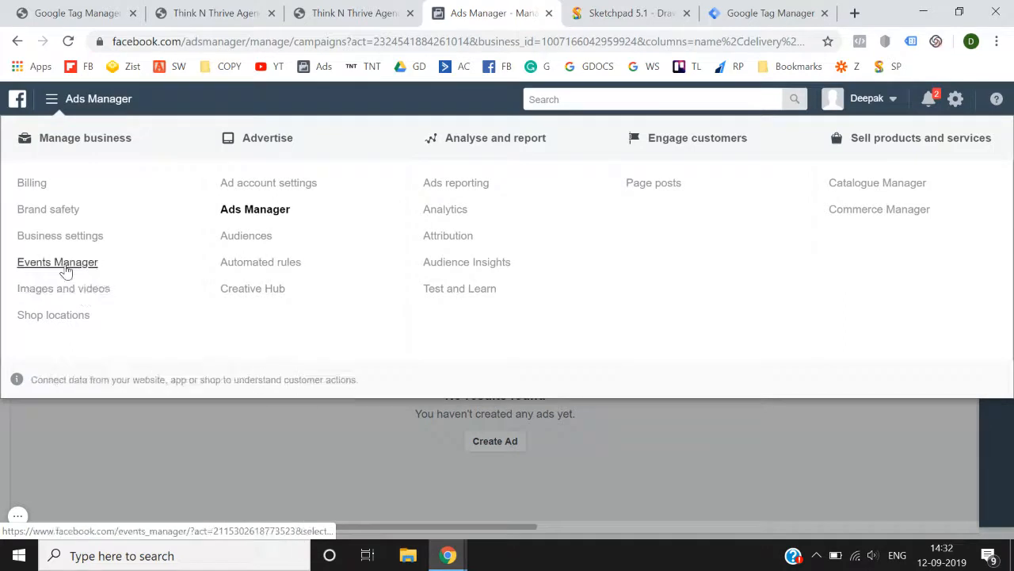
left_click(66, 267)
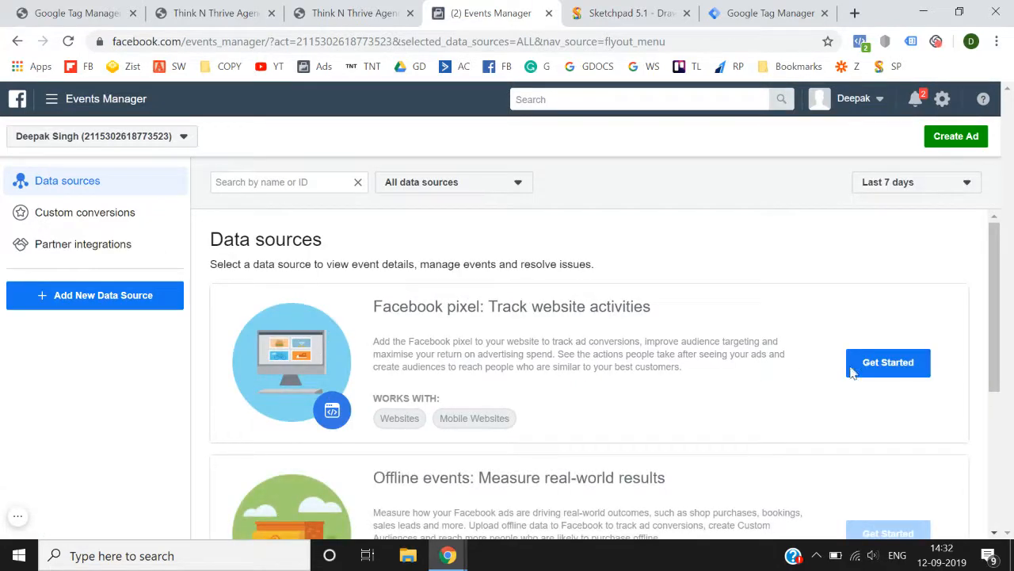
scroll(711, 448, "down", 1)
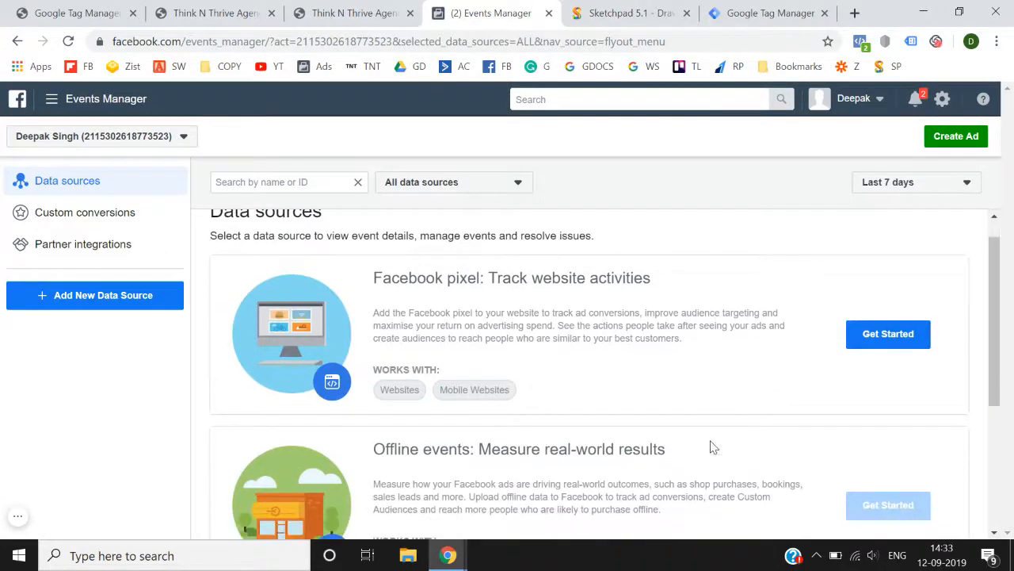
left_click(175, 141)
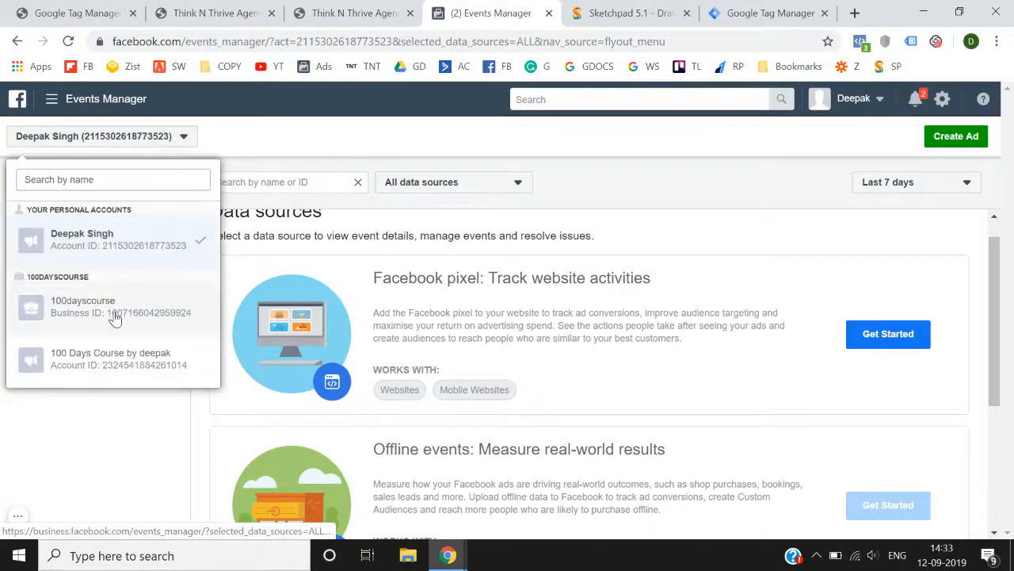
left_click(113, 356)
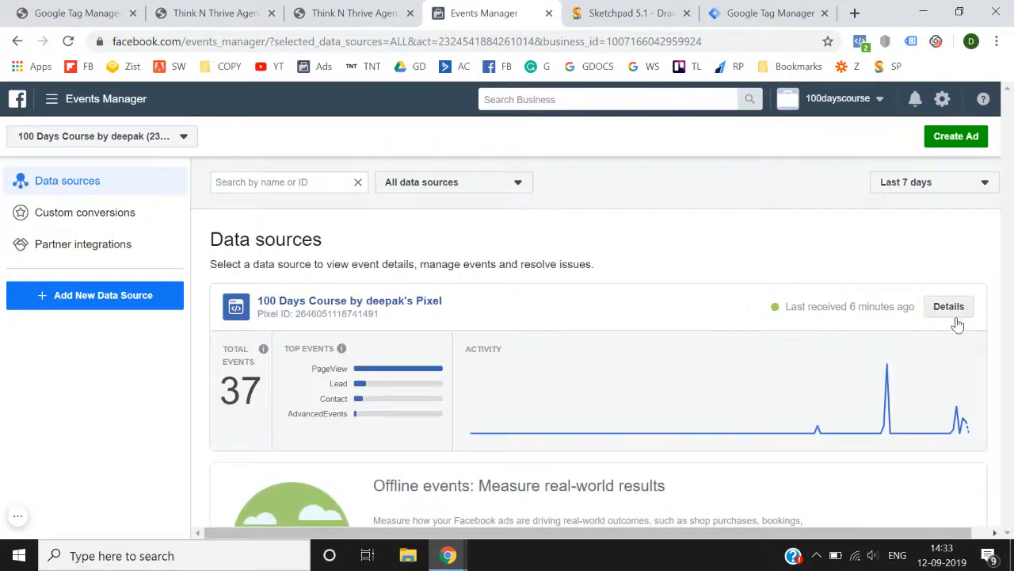
left_click(955, 317)
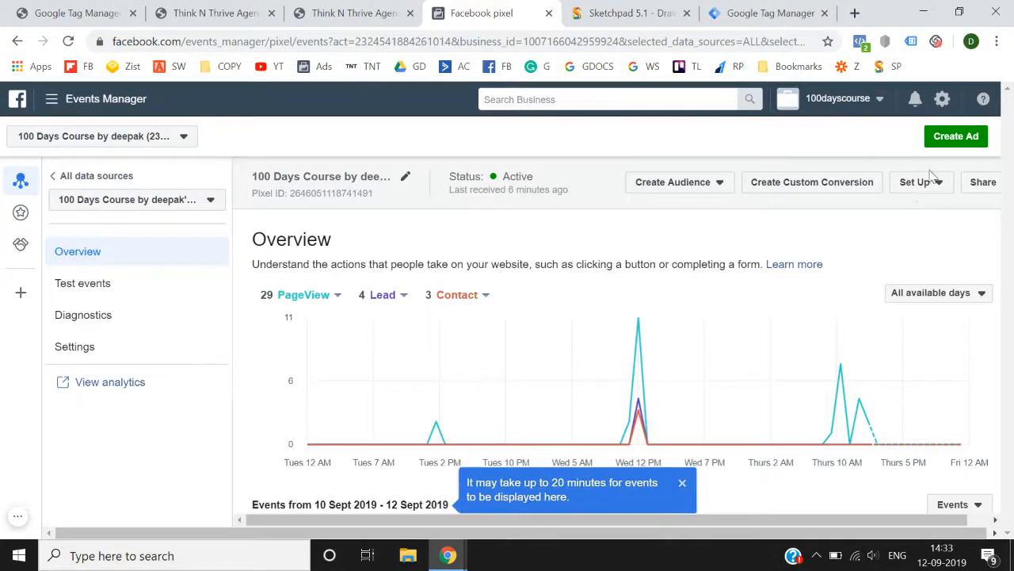
Step: Start the manual installation of the pixel and copy its base code to the clipboard
left_click(932, 189)
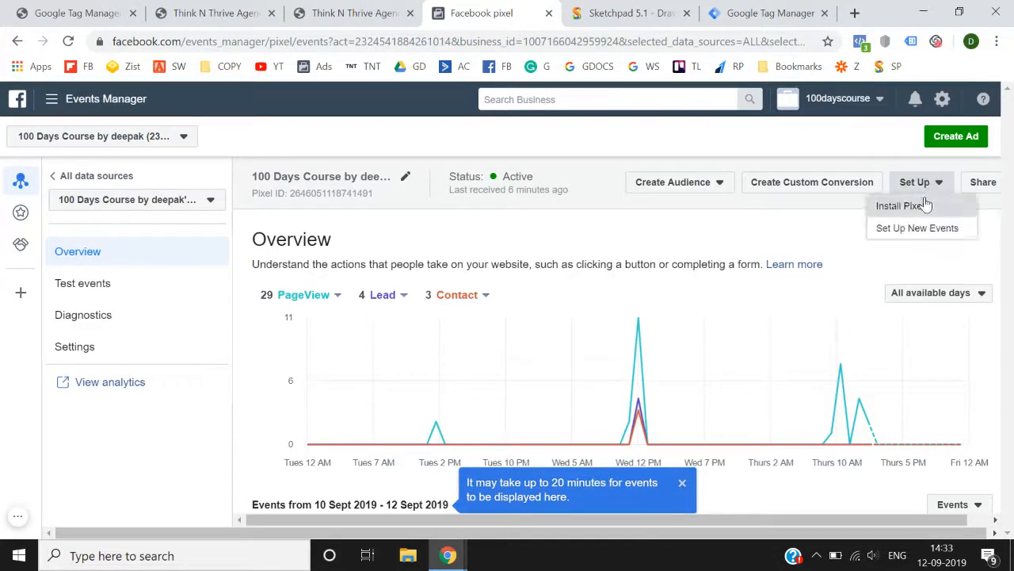
left_click(920, 204)
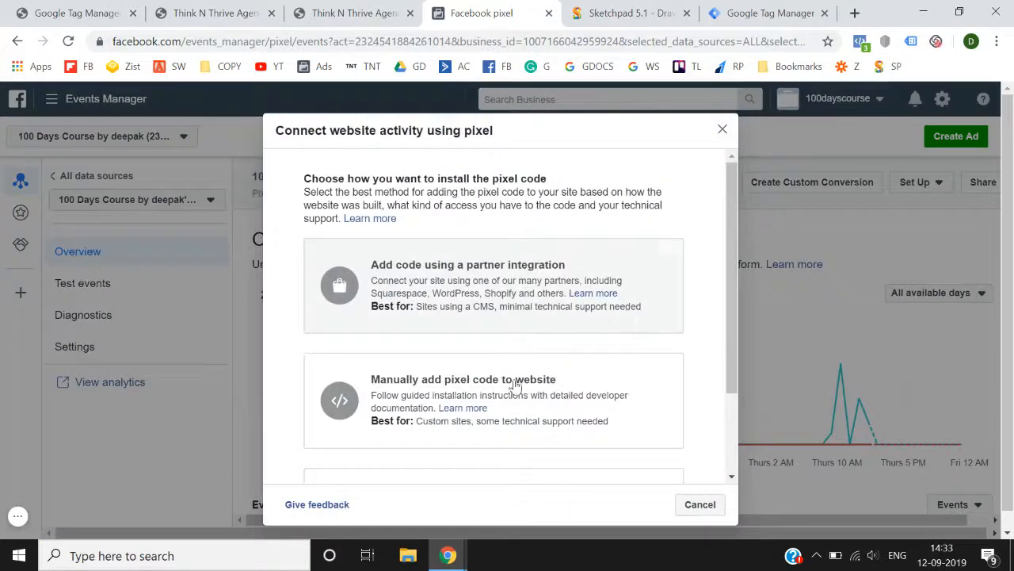
left_click(399, 402)
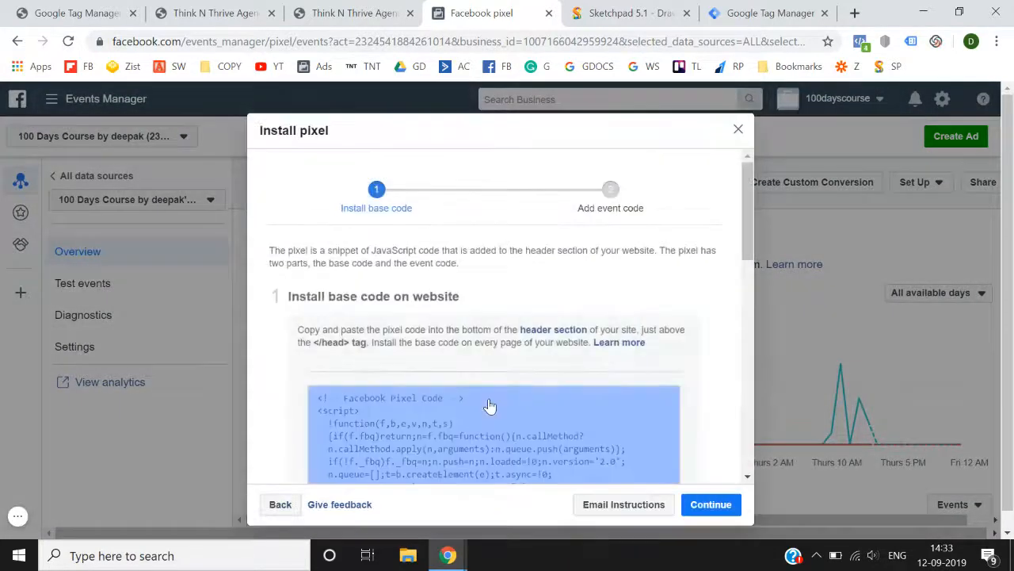
scroll(490, 405, "down", 2)
left_click(506, 364)
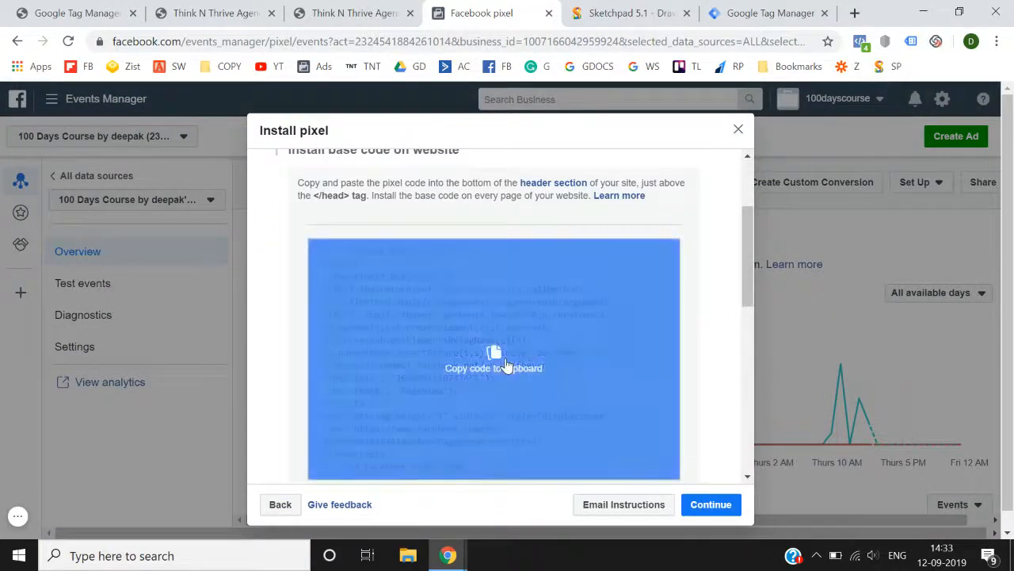
Step: Switch to Google Tag Manager and start a new tag named "Facebook Pixel - All Pages"
left_click(771, 12)
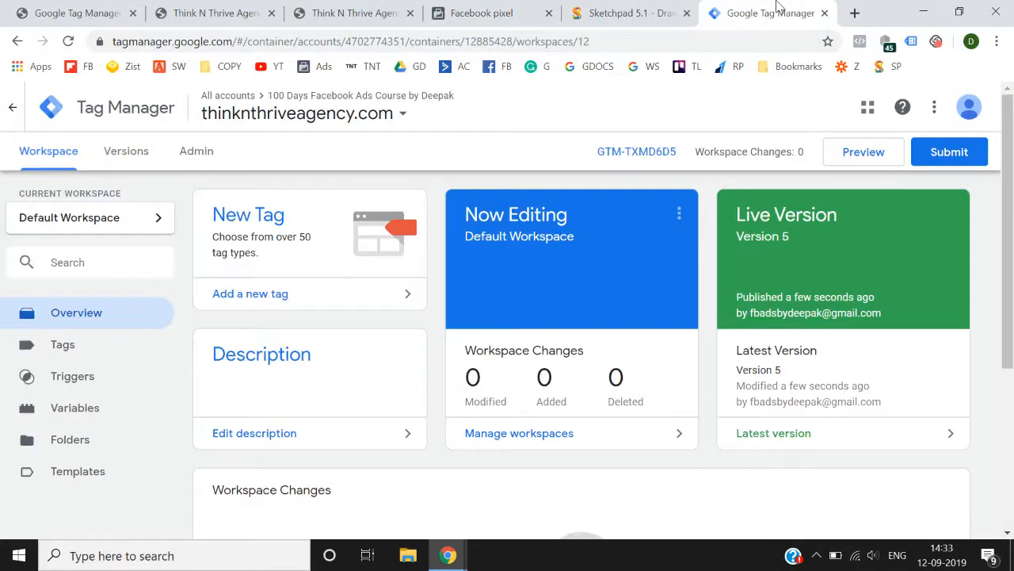
left_click(275, 309)
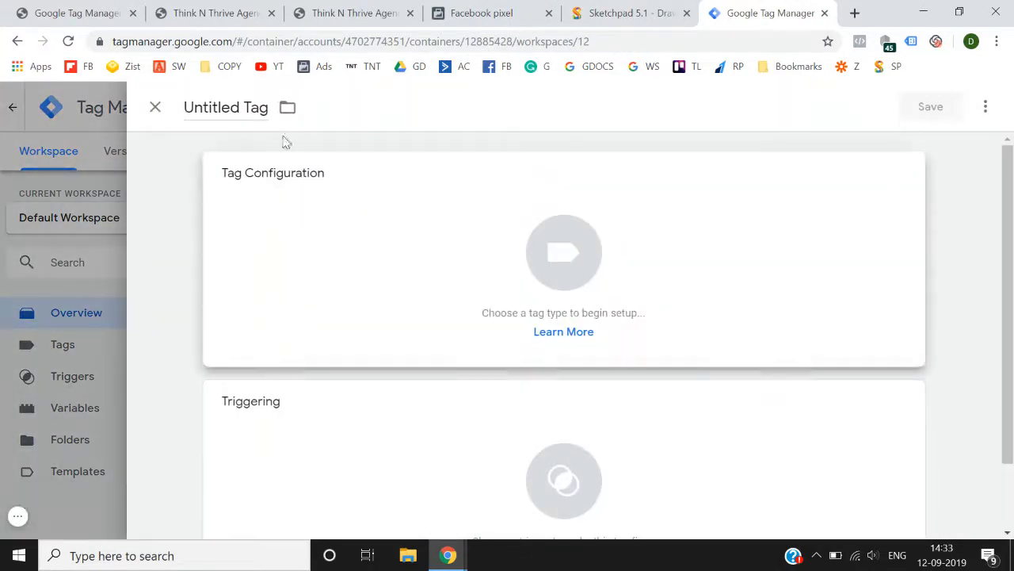
left_click(248, 110)
type("Faceb")
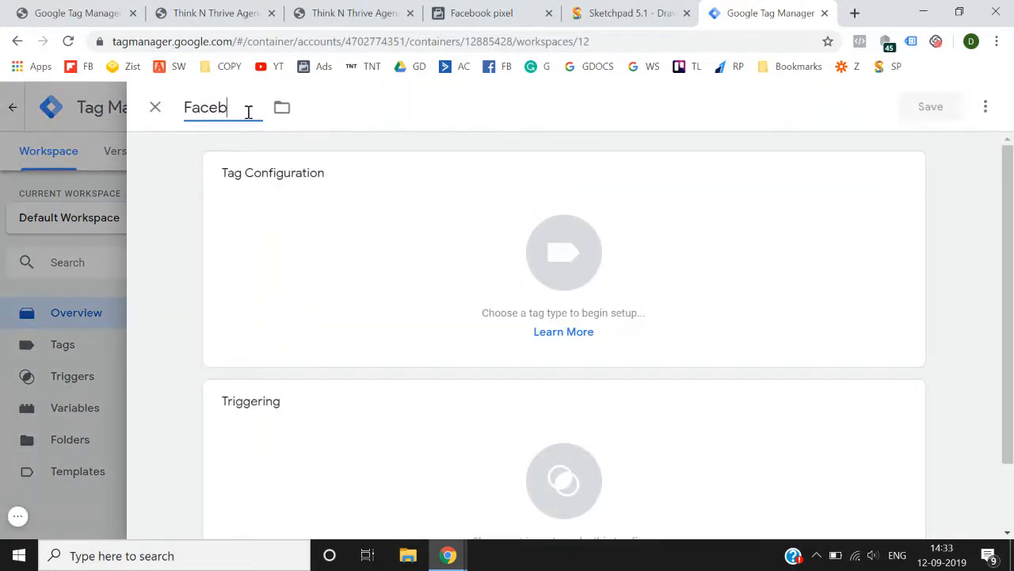
type("ook Pixel - All Pages")
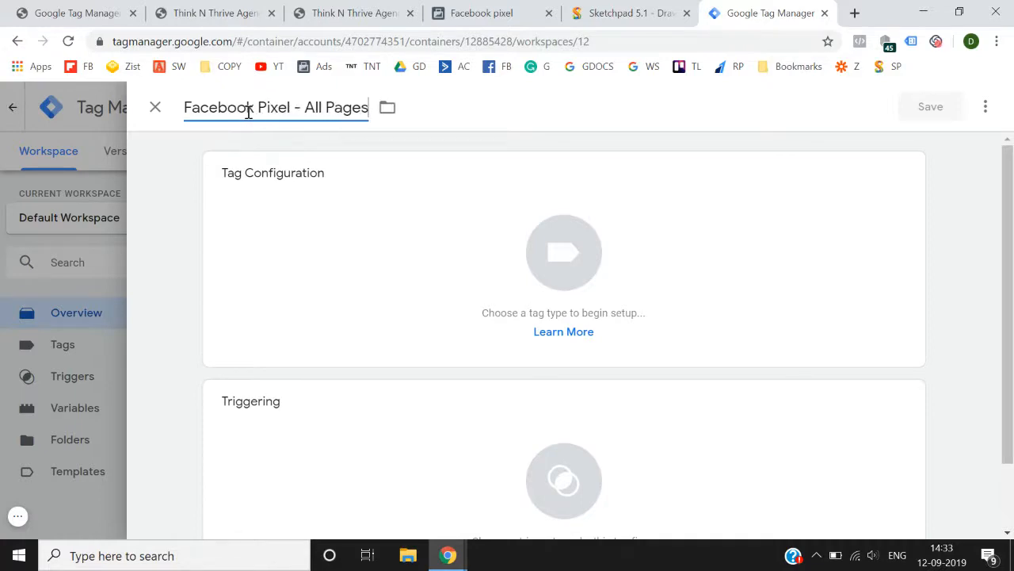
Step: Set the tag type to Custom HTML and paste the copied Facebook pixel base code into its HTML
left_click(604, 268)
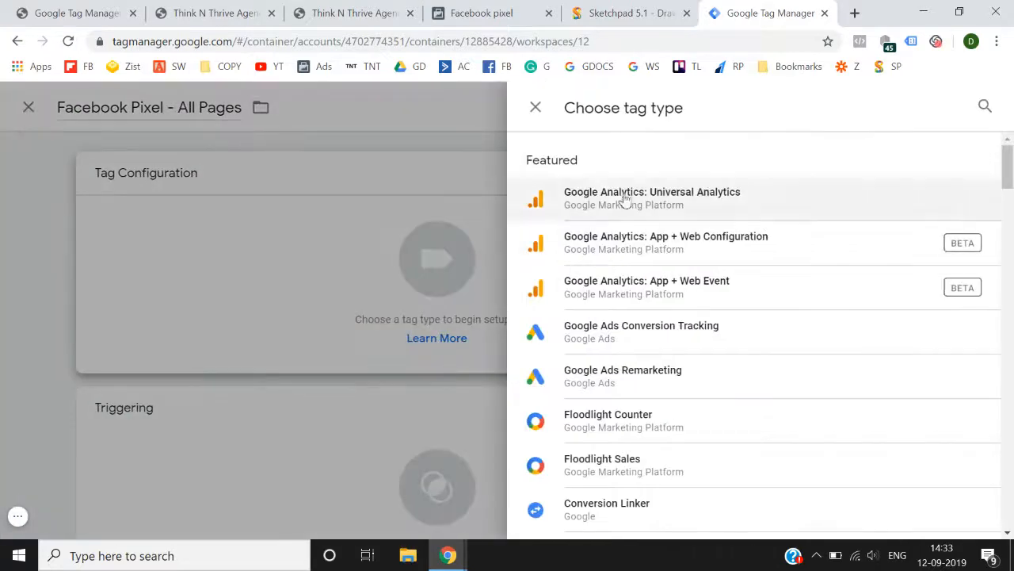
left_click(983, 108)
type("cus")
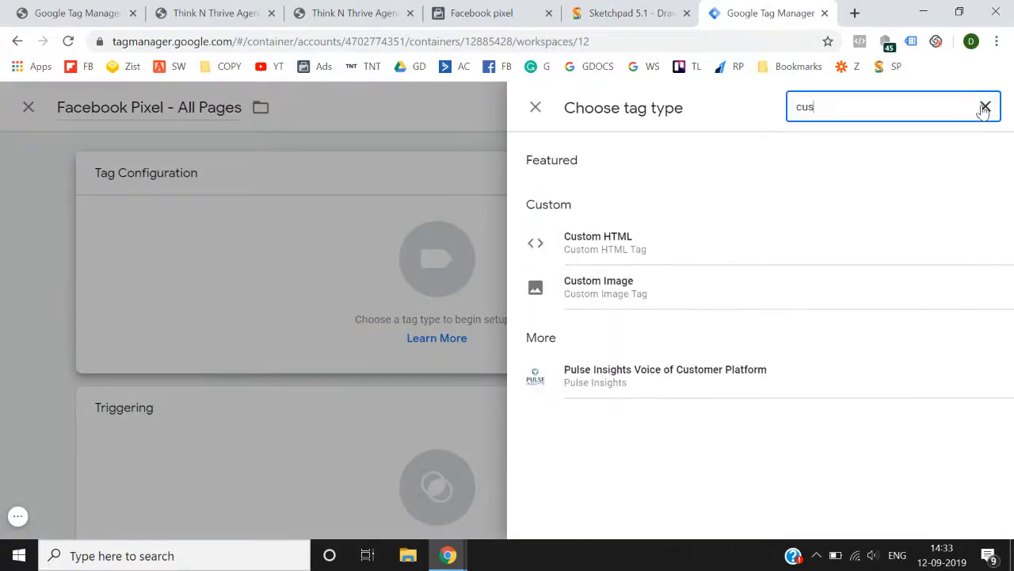
left_click(740, 249)
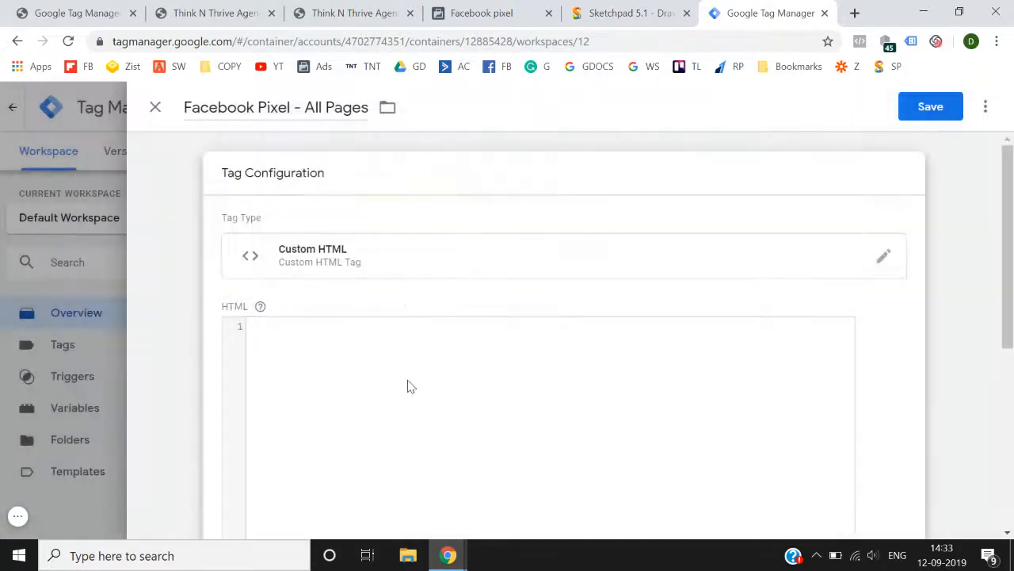
left_click(408, 387)
key("ctrl+v")
scroll(782, 172, "down", 4)
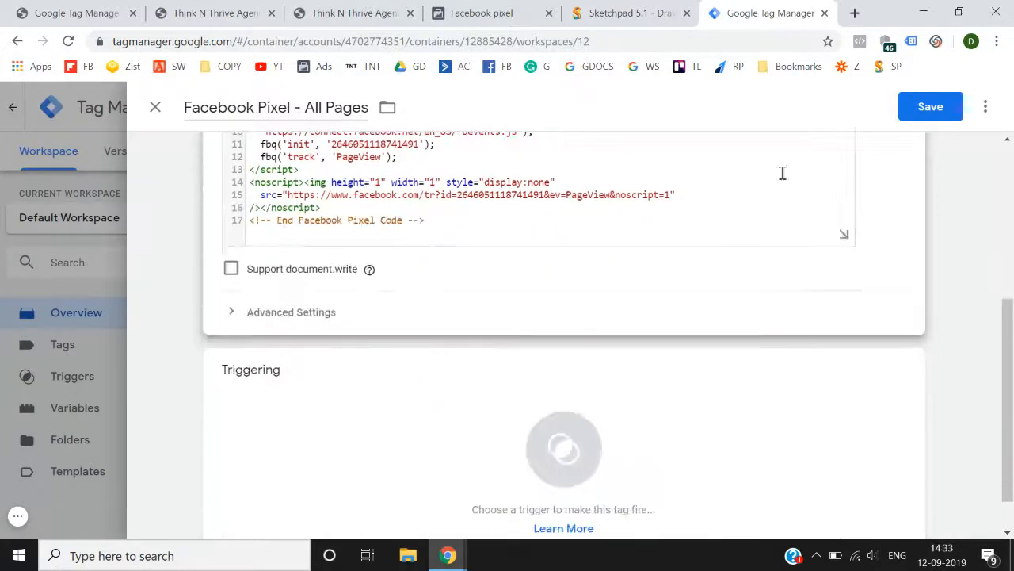
Step: Assign the All Pages trigger to the pixel tag and try to save it
scroll(618, 387, "down", 1)
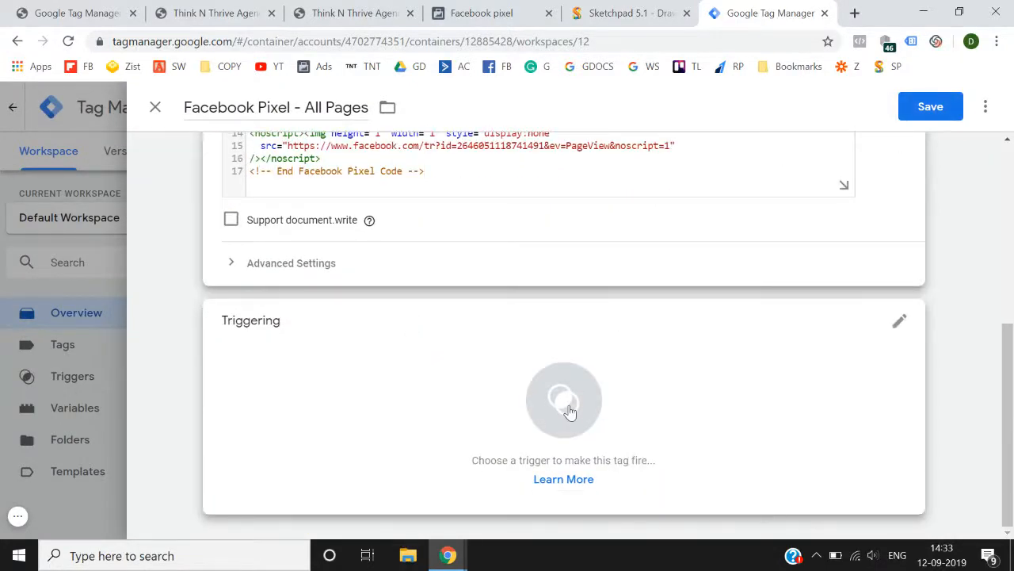
left_click(563, 400)
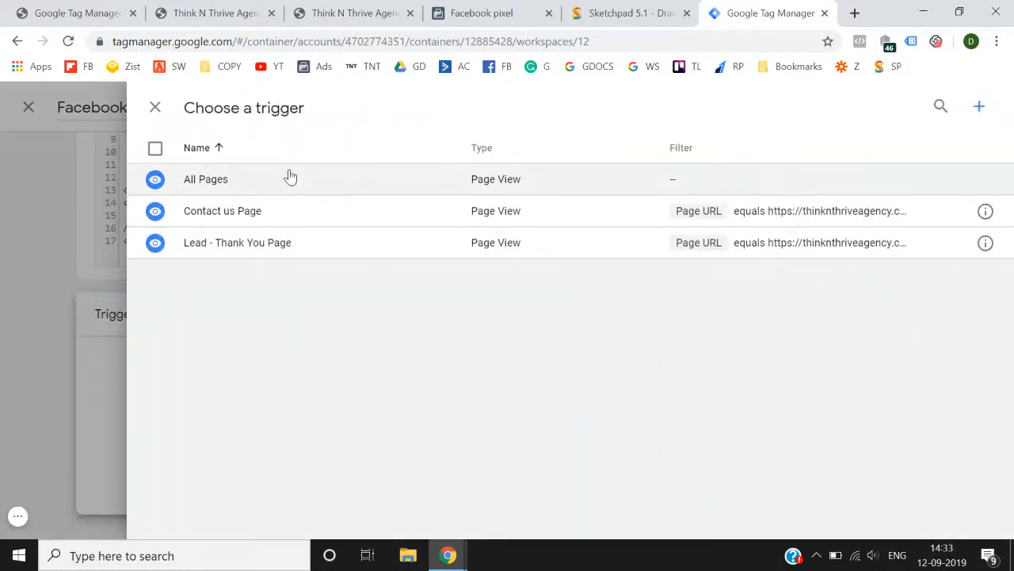
left_click(290, 176)
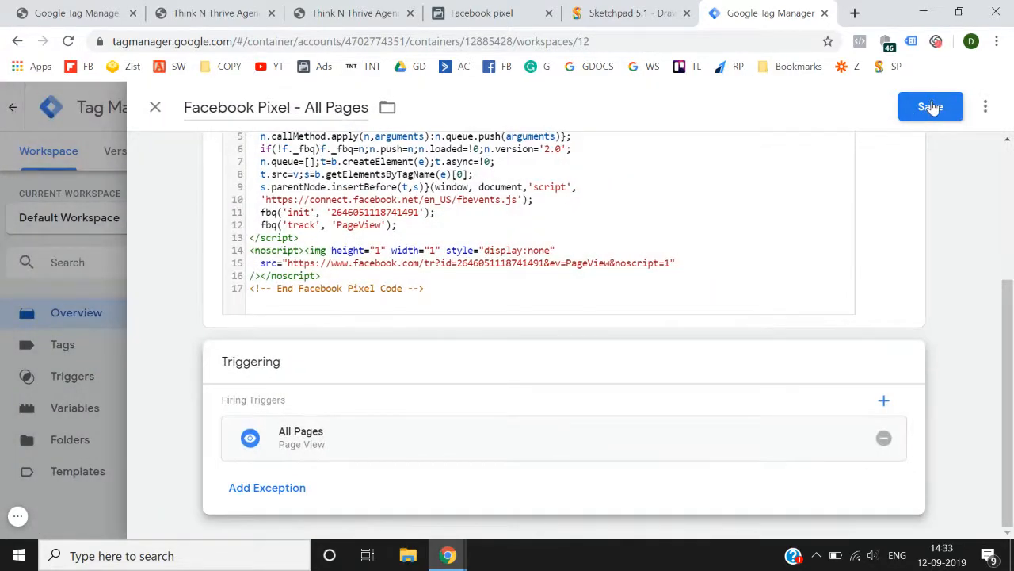
left_click(931, 107)
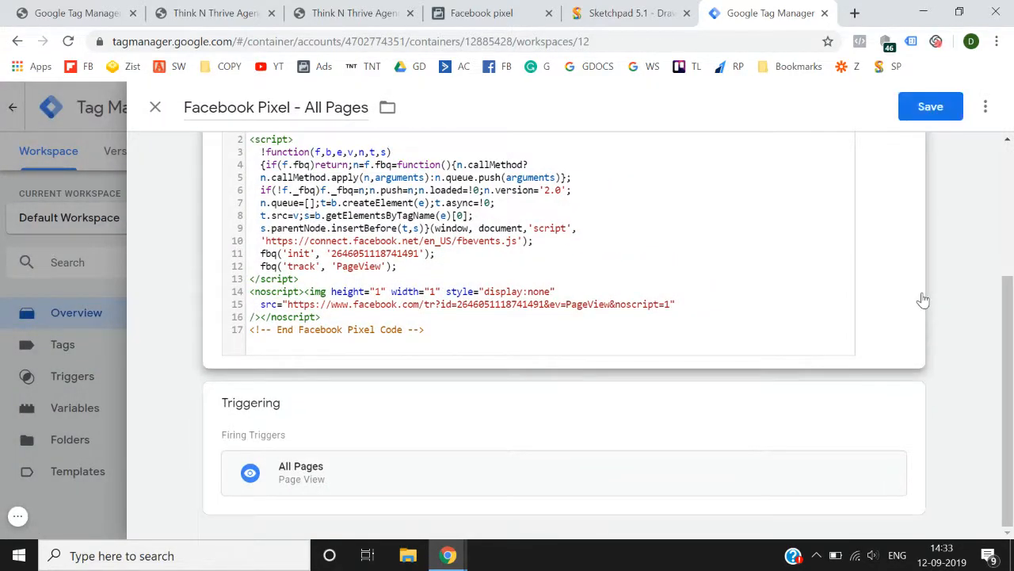
left_click(935, 108)
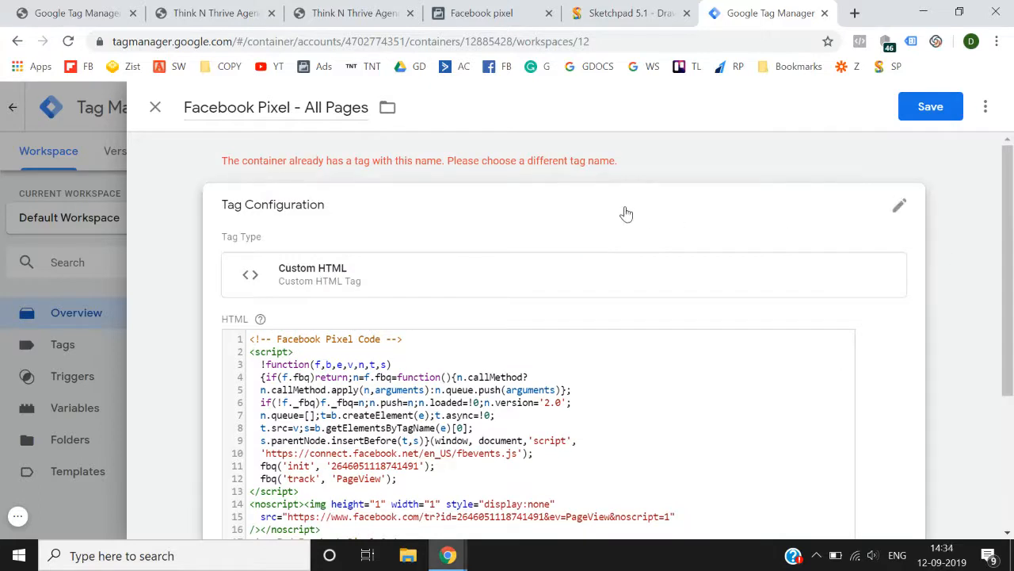
Step: Rename the tag as "Facebook Pixel - All Pages 1" and save it
left_click(361, 108)
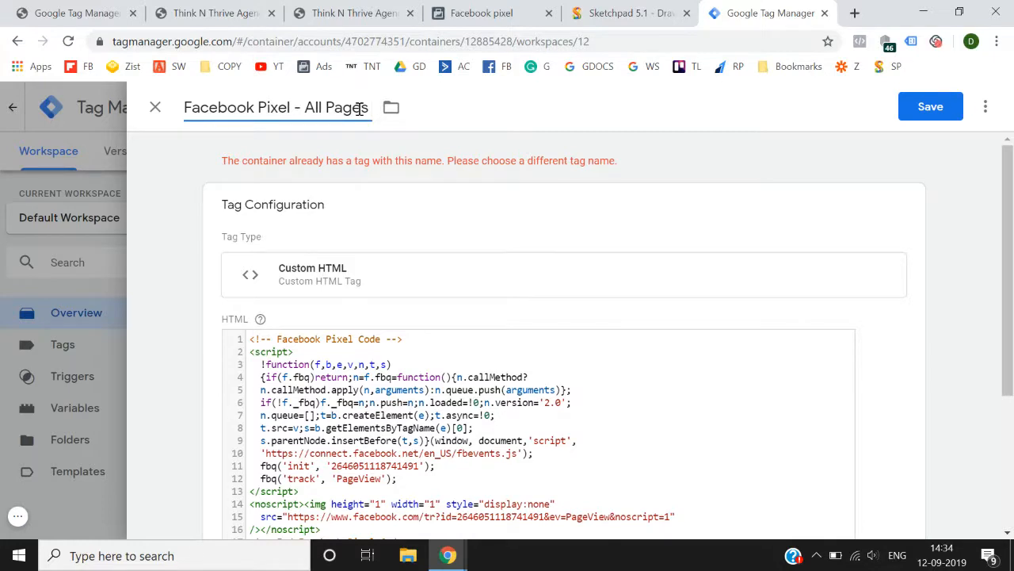
type("1")
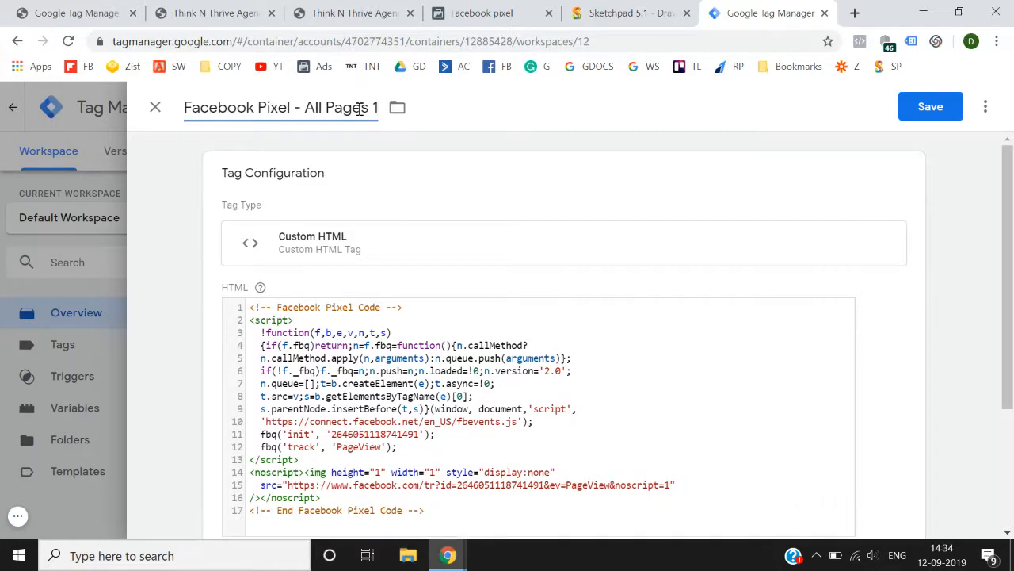
left_click(932, 113)
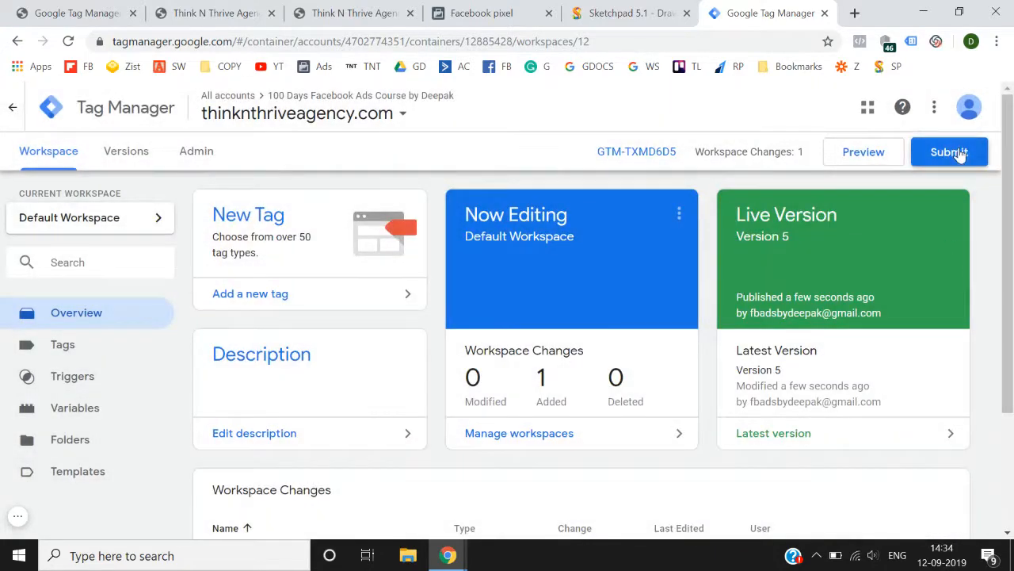
Step: Submit and publish the workspace changes without a version name or description, and return to the workspace overview
left_click(959, 153)
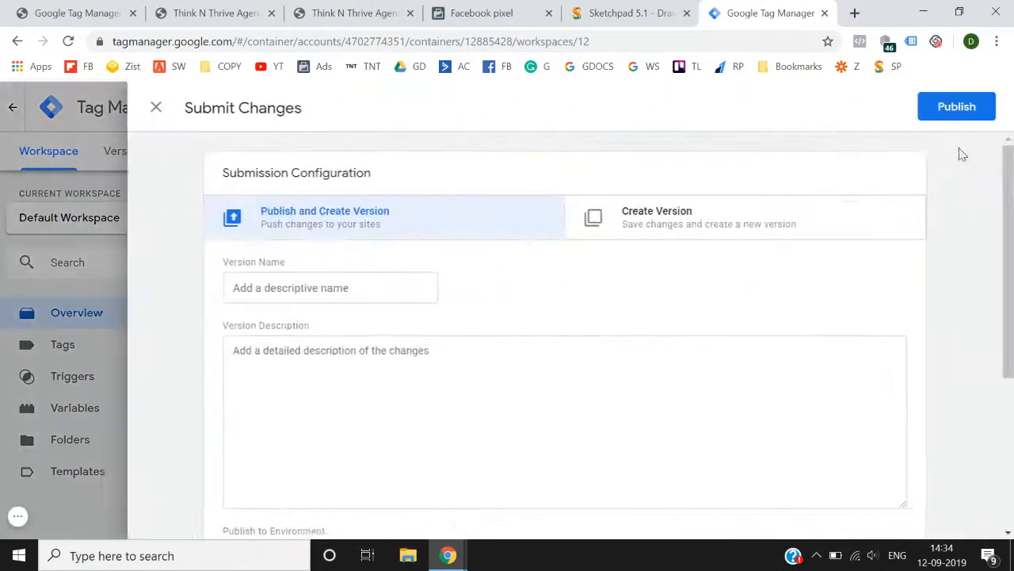
left_click(958, 106)
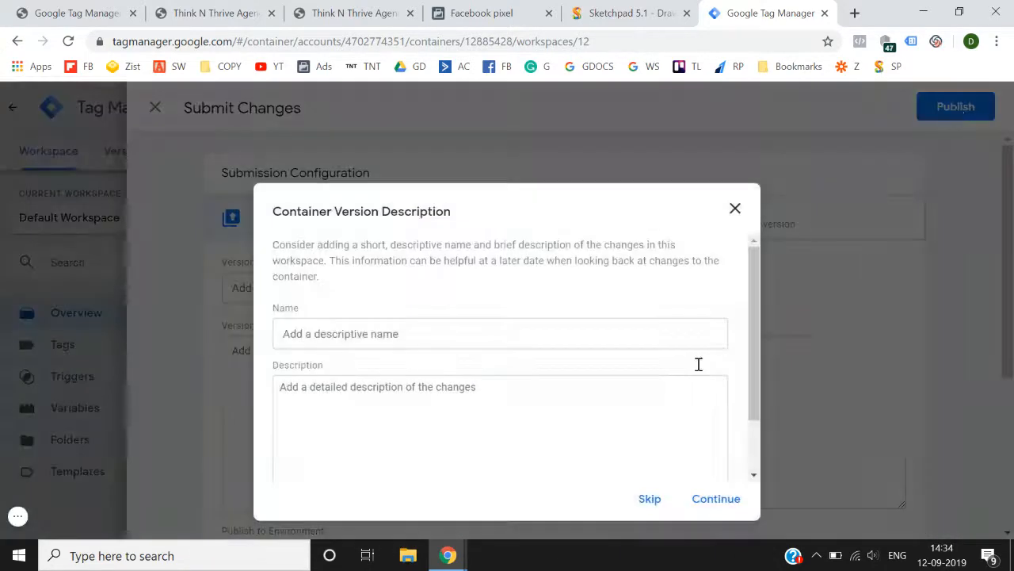
left_click(718, 498)
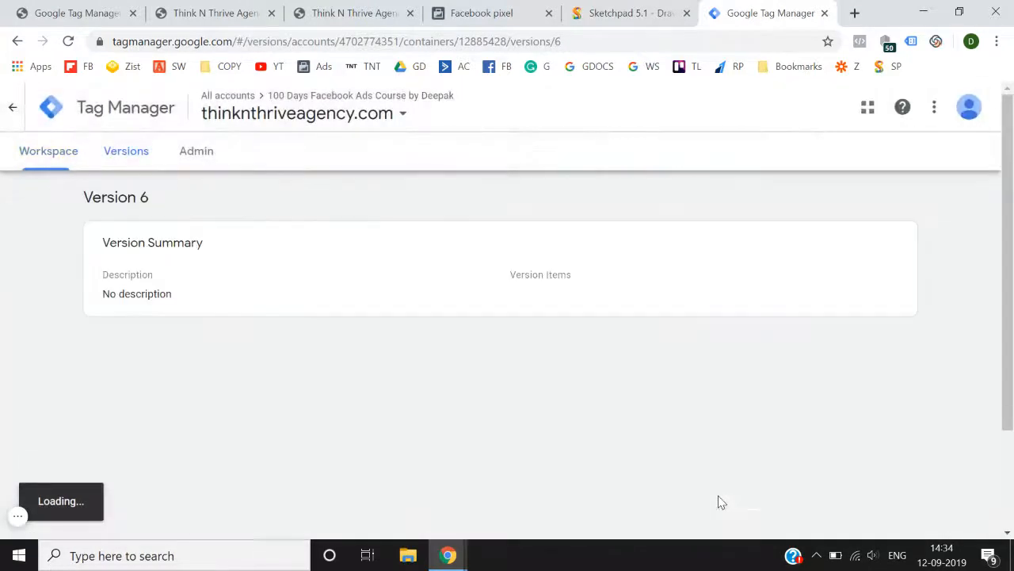
left_click(65, 154)
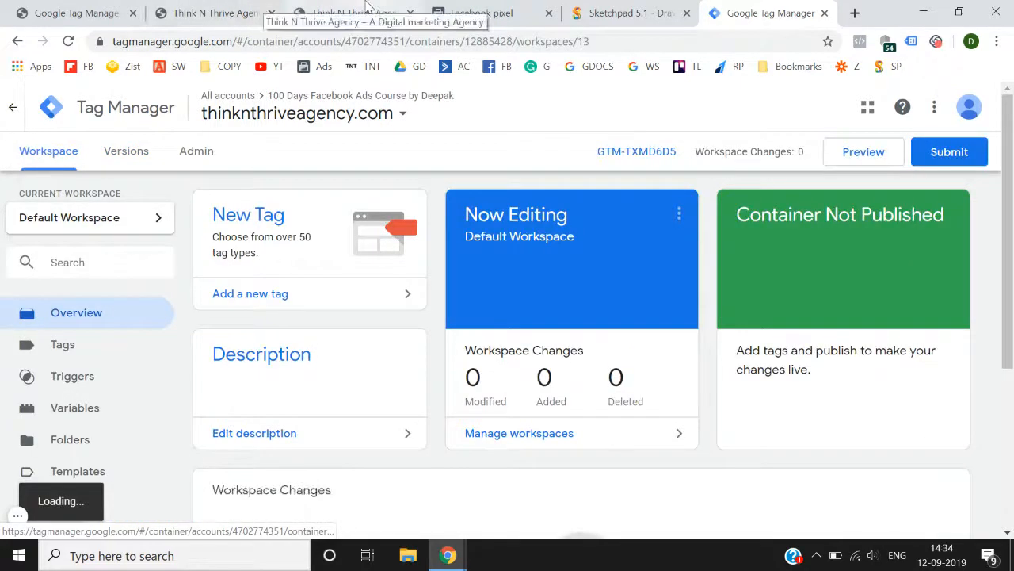
Step: Reload the store's home page and check the pixel's events with Facebook Pixel Helper
left_click(362, 9)
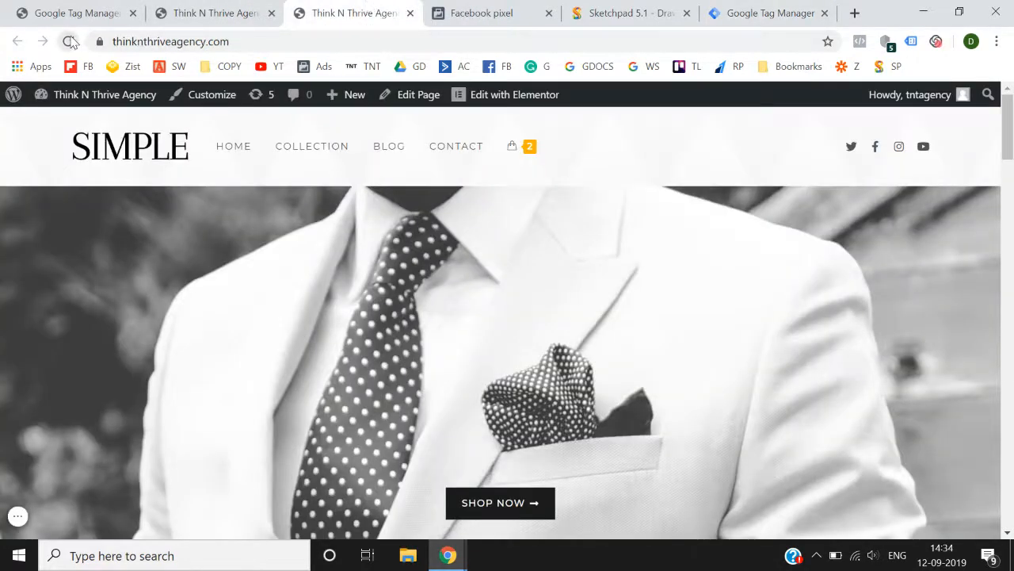
left_click(109, 259)
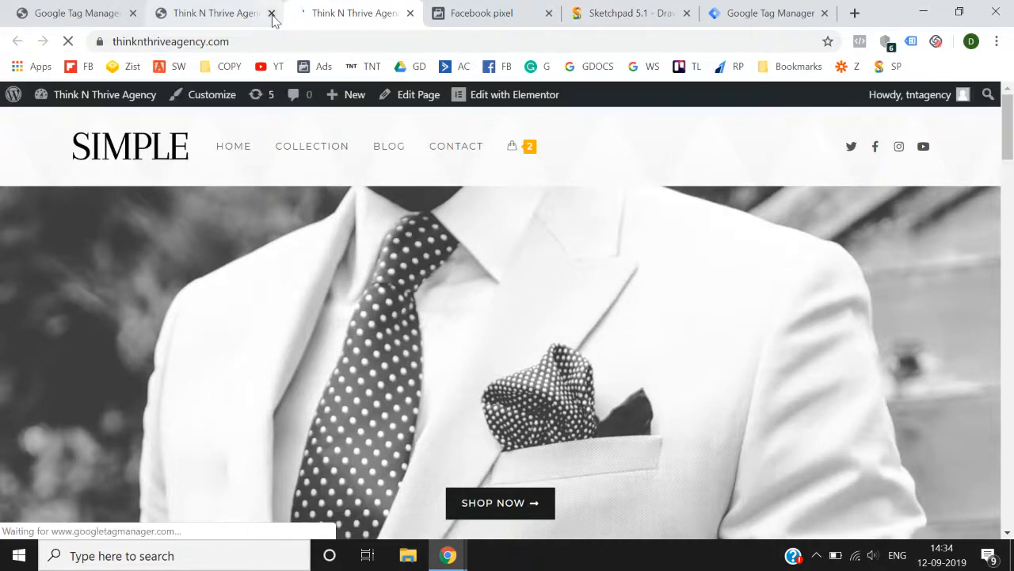
left_click(862, 46)
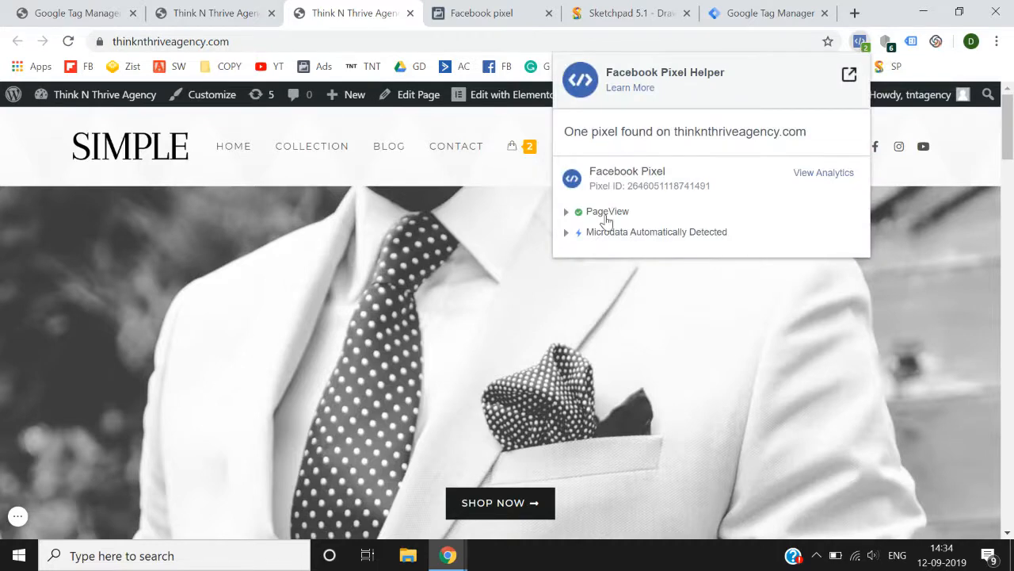
left_click(481, 11)
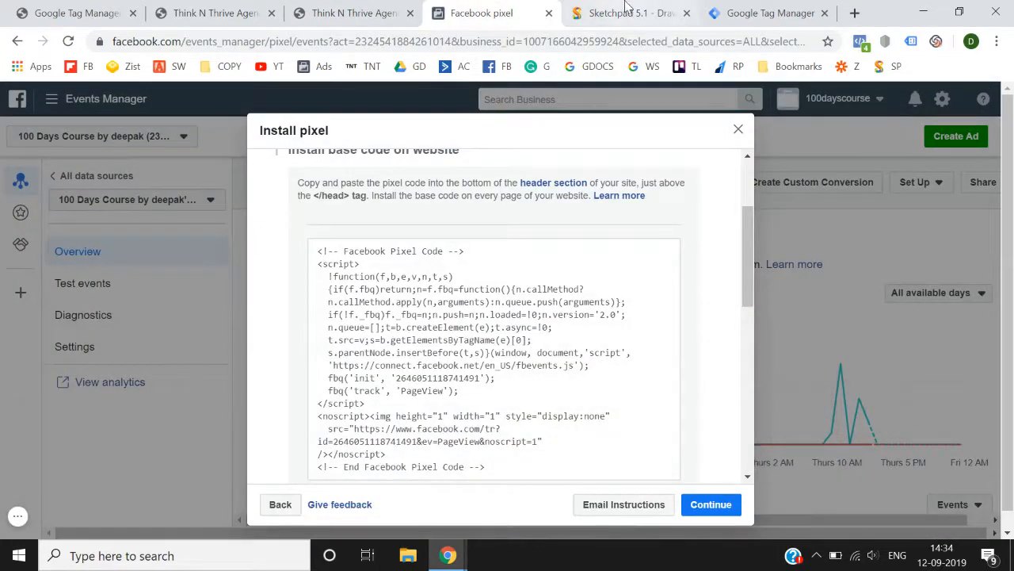
left_click(765, 13)
left_click(590, 7)
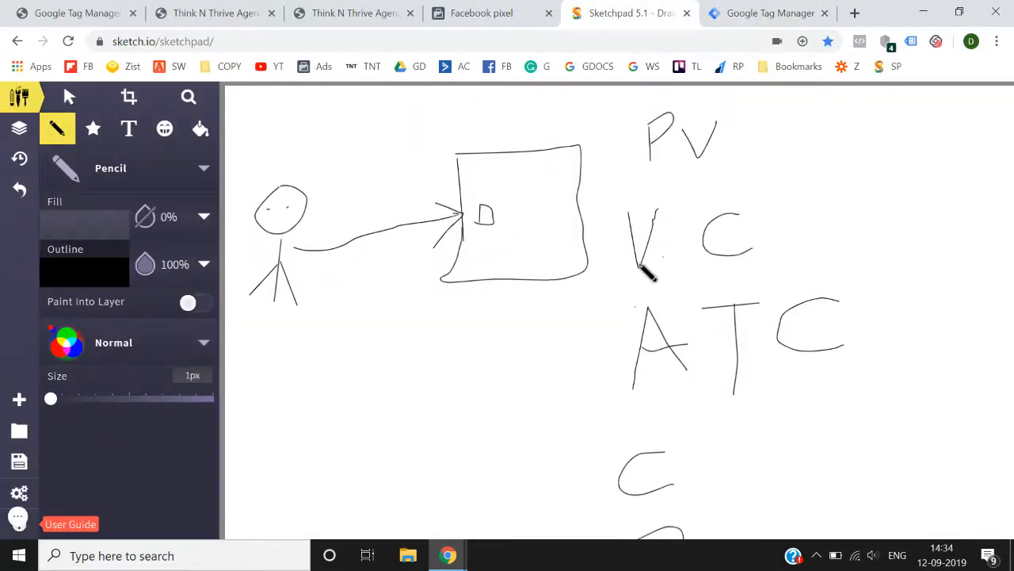
left_click(353, 13)
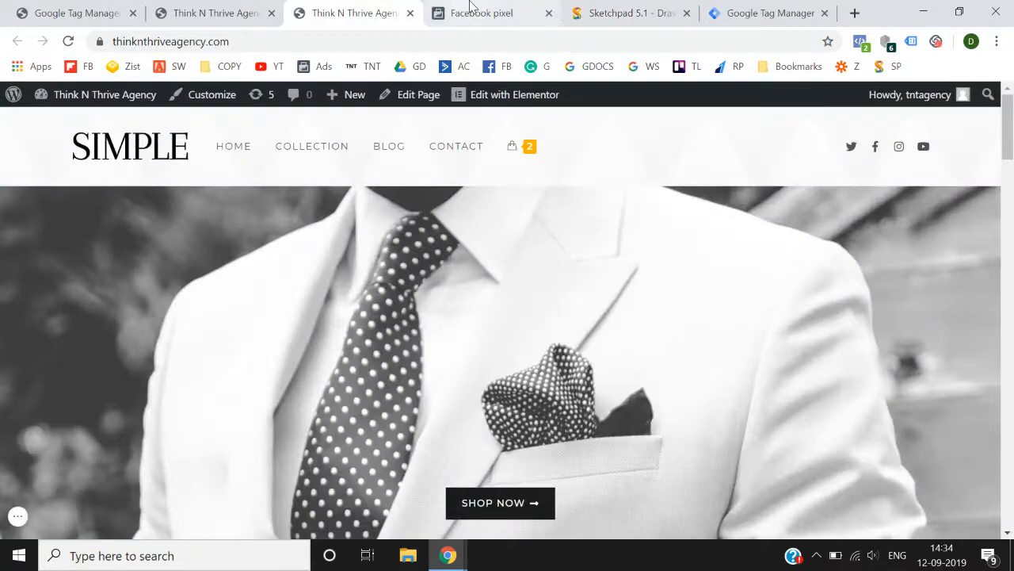
Step: Return to the pixel installation in Facebook Events Manager and continue to adding event code manually
left_click(472, 6)
left_click(535, 309)
scroll(536, 309, "down", 4)
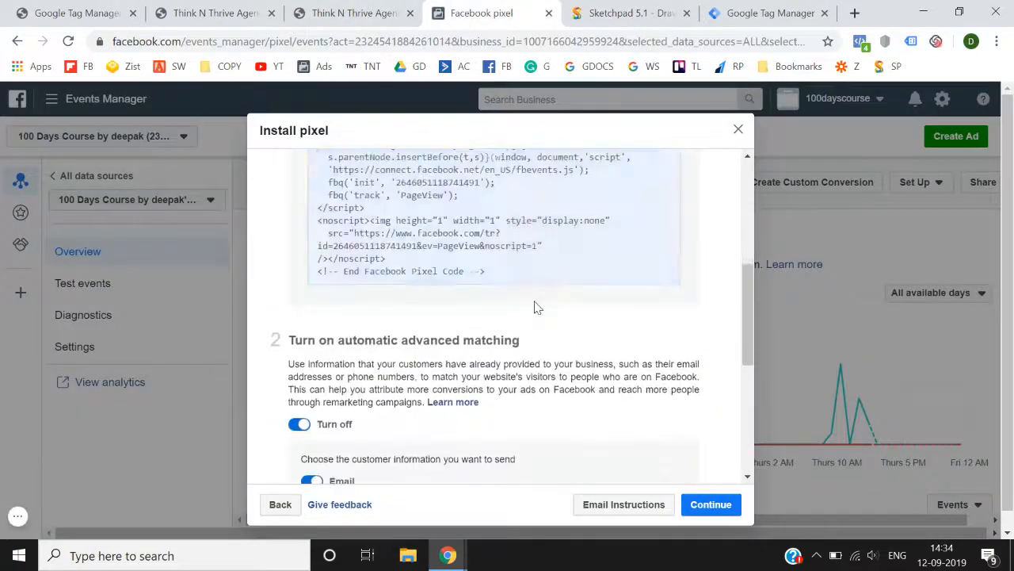
left_click(709, 505)
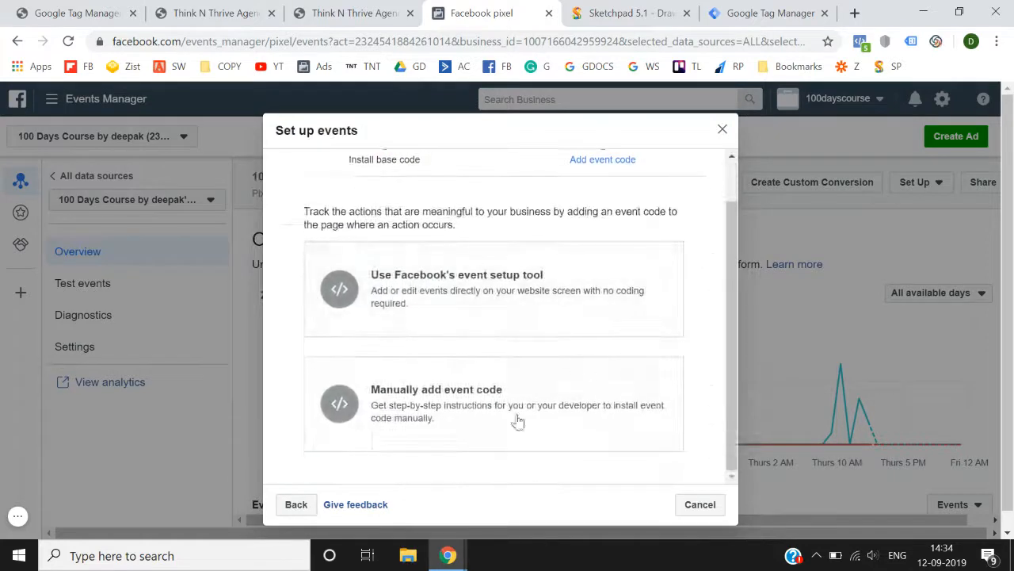
left_click(510, 408)
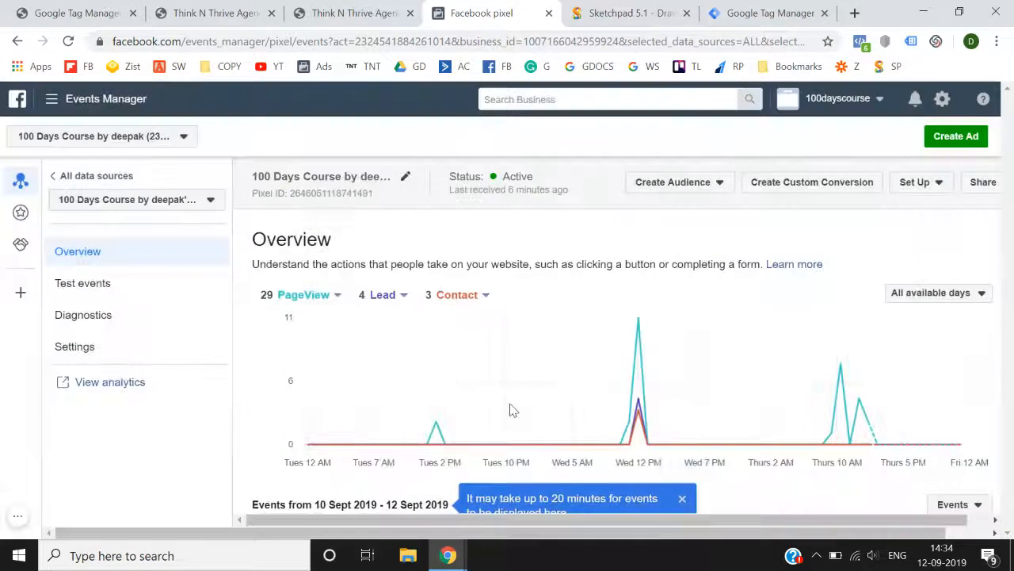
scroll(511, 406, "down", 3)
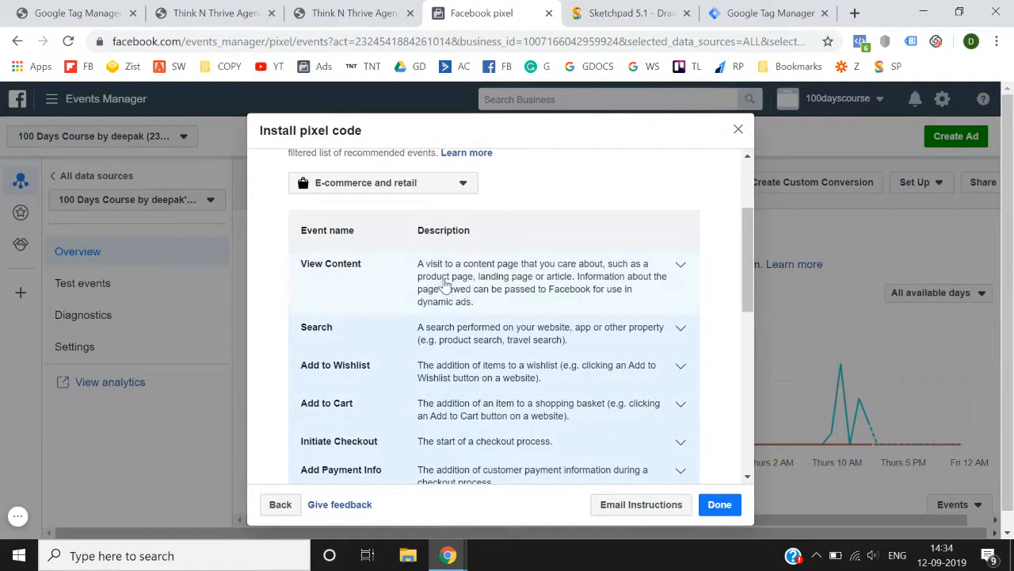
Step: Expand the View Content event and copy its event code snippet to the clipboard
left_click(454, 290)
scroll(454, 289, "down", 5)
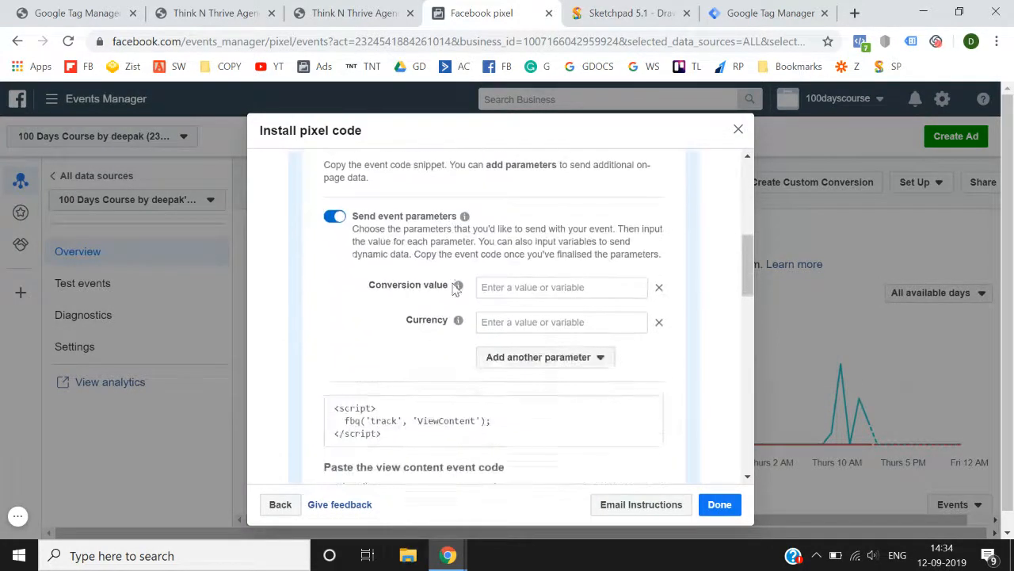
mouse_move(496, 294)
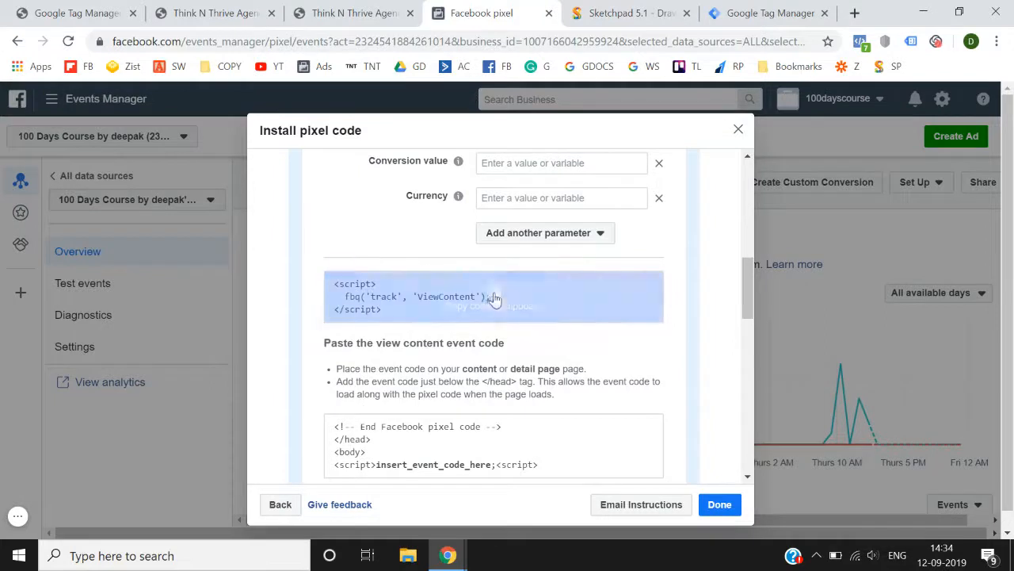
left_click(479, 275)
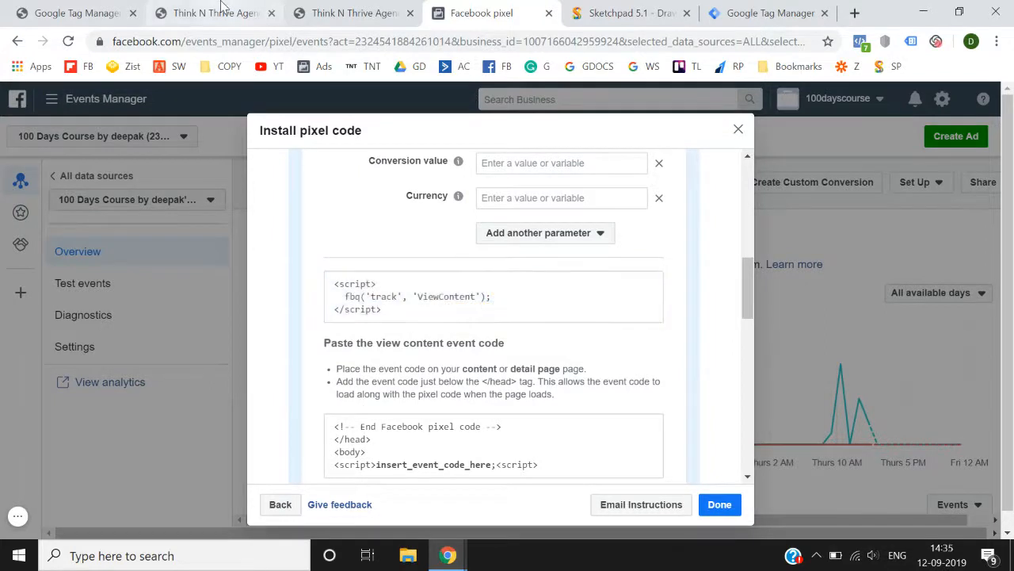
Step: Reload the store's home page, open the Ultra Skinny Fit Suit product page and examine the /product/ part of its URL
left_click(228, 13)
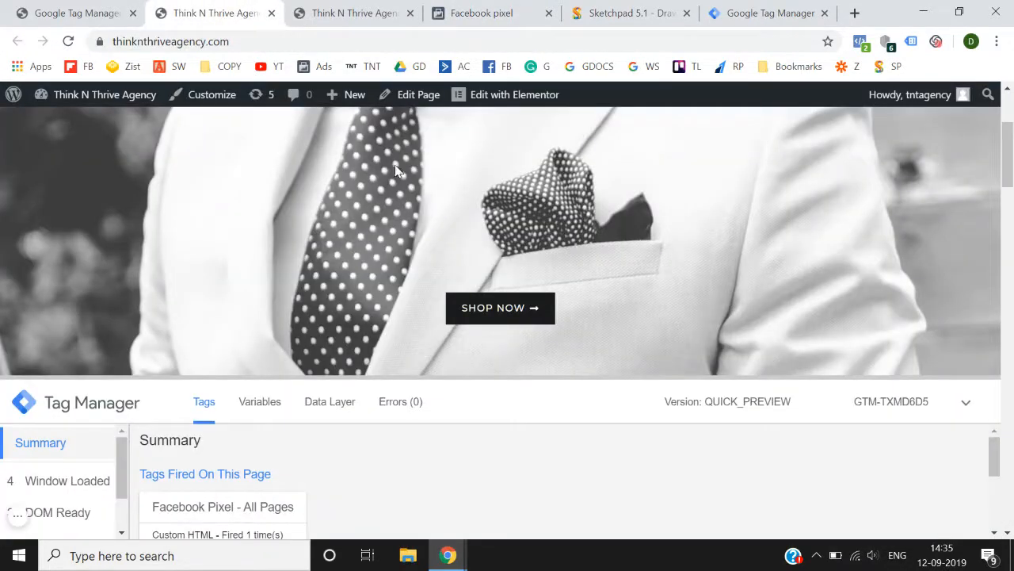
left_click(75, 44)
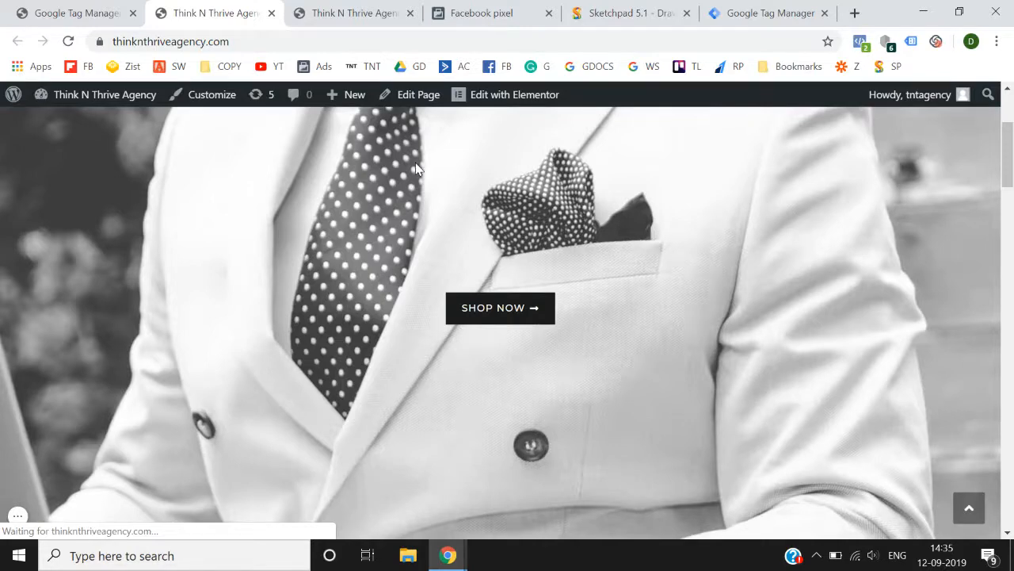
scroll(415, 163, "up", 3)
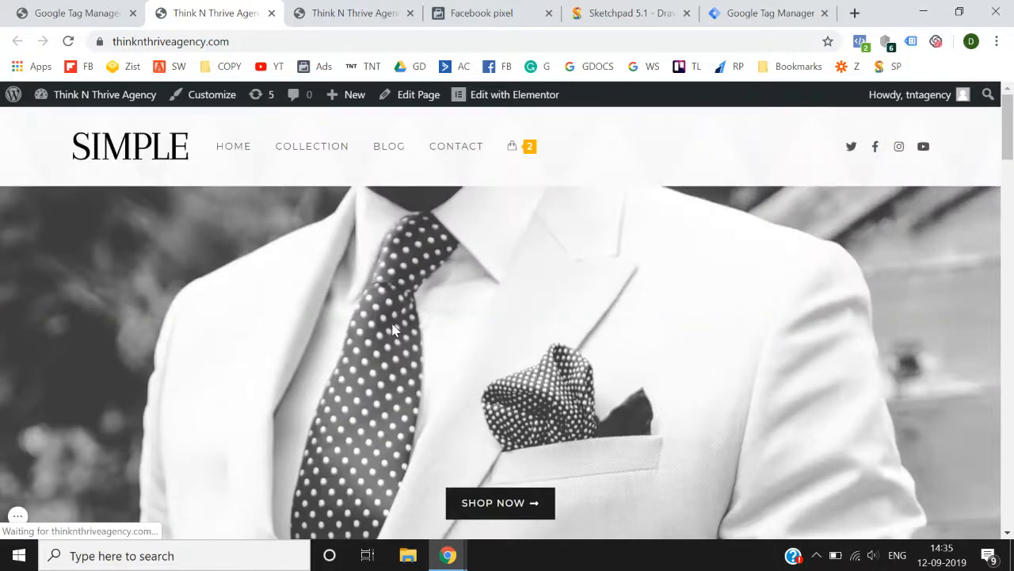
scroll(392, 328, "down", 10)
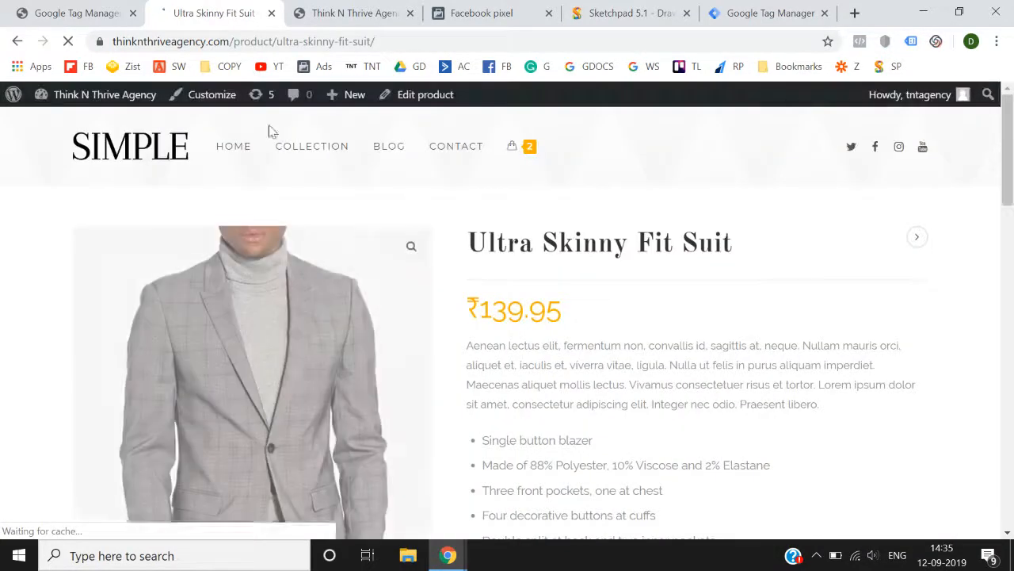
left_click_drag(230, 41, 272, 41)
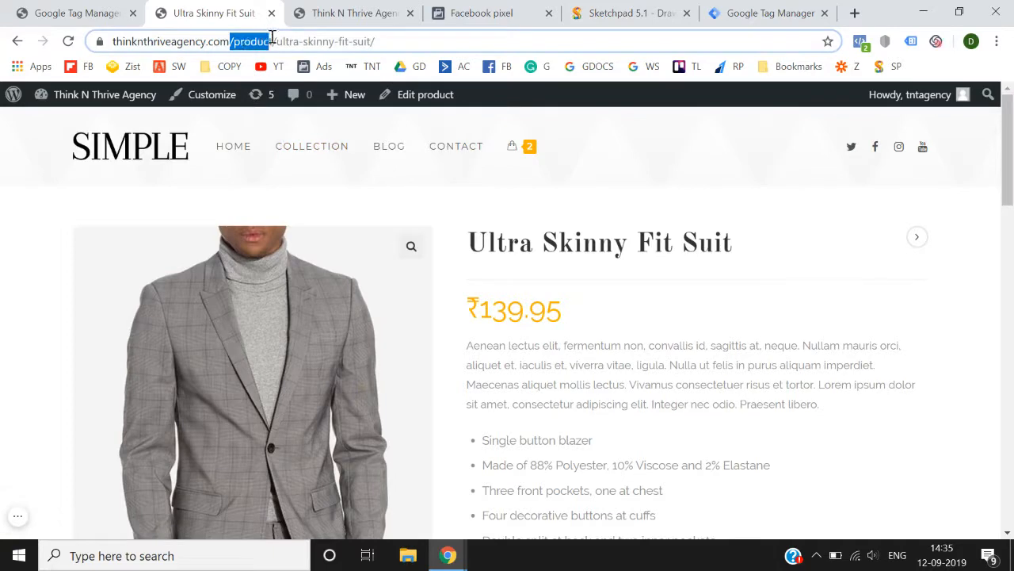
Step: Return to the home page, open the Slim Fit Tweed Blazer product and examine the /product/ part of its URL
left_click(18, 41)
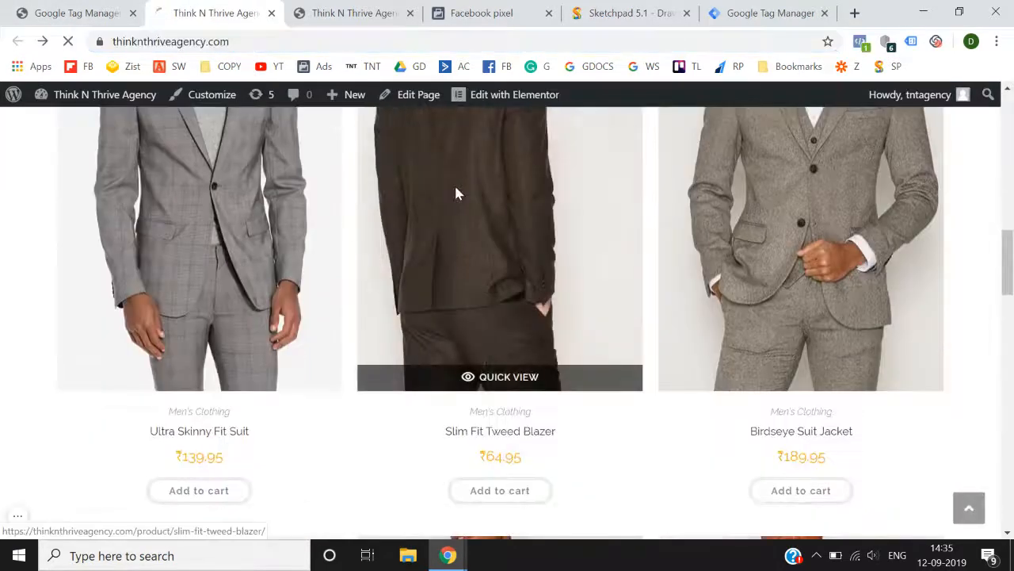
left_click(457, 195)
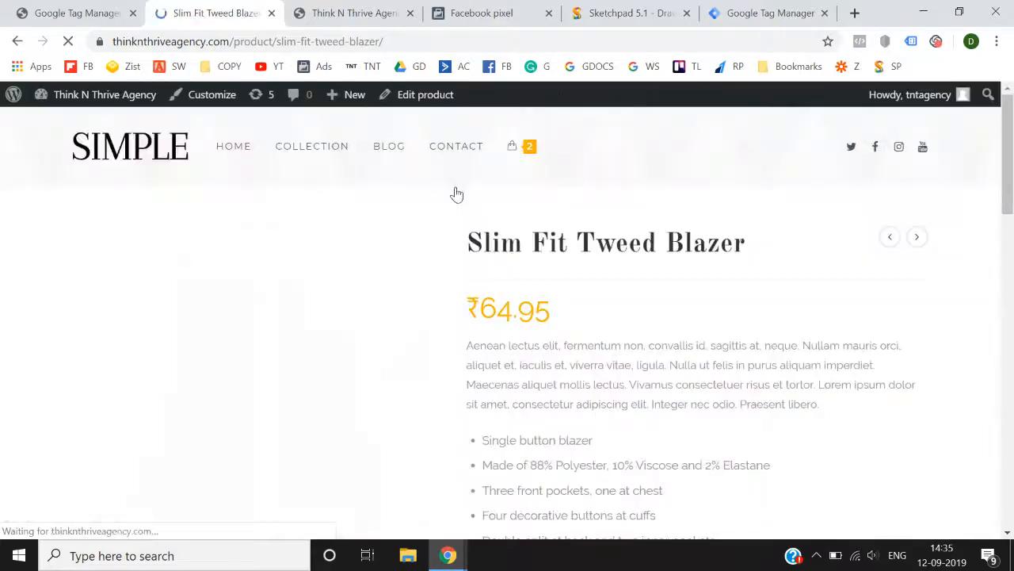
scroll(6, 387, "down", 1)
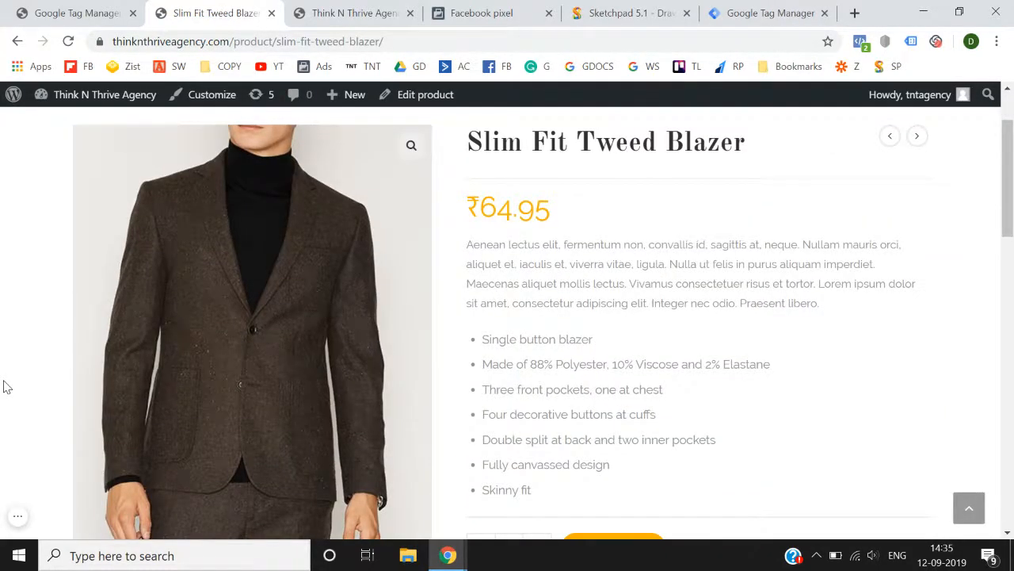
scroll(6, 387, "up", 1)
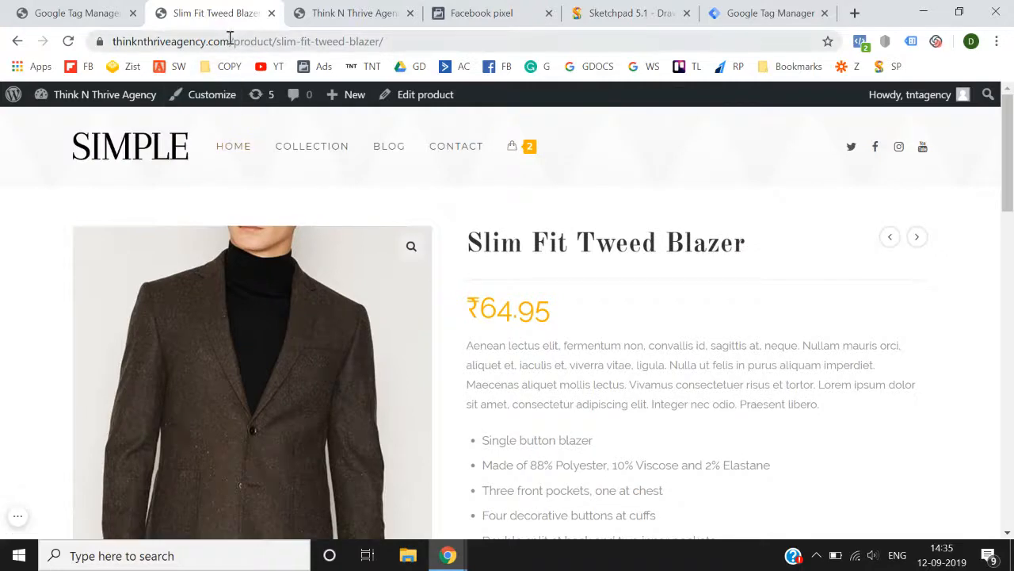
left_click_drag(229, 40, 278, 33)
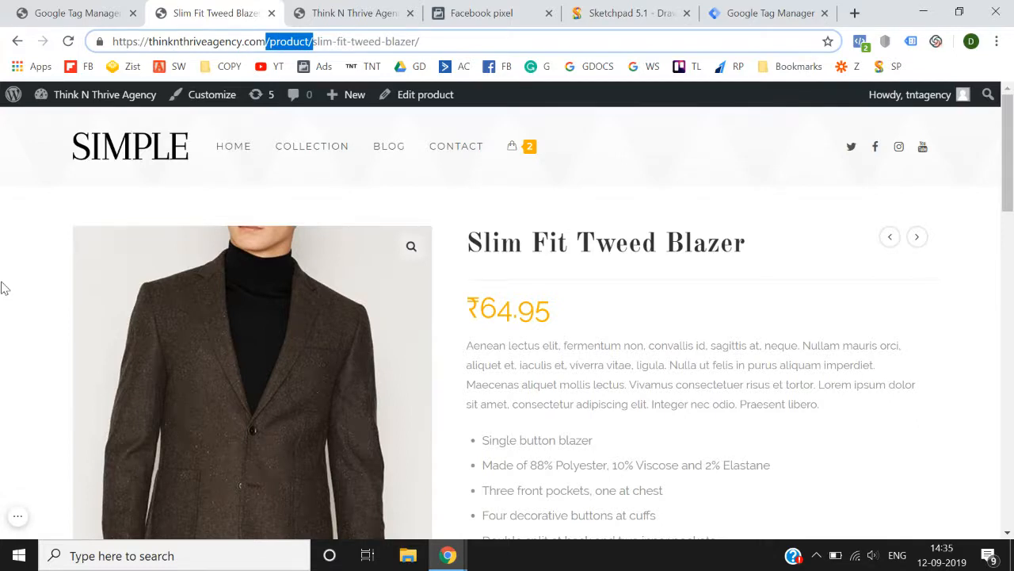
Step: Check the blazer page's pixel events with Facebook Pixel Helper, including PageView, and reload the page
left_click(861, 41)
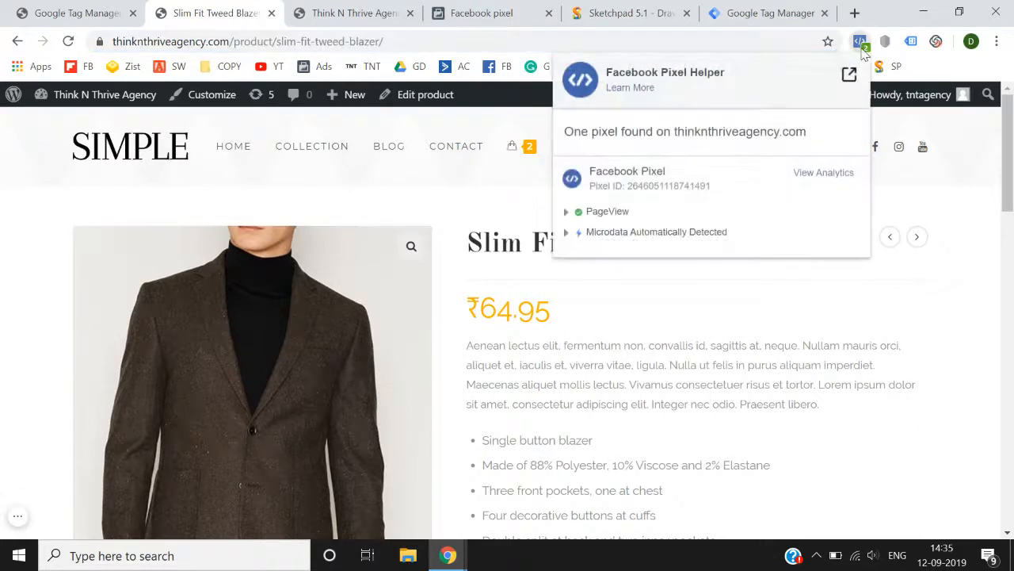
left_click(608, 212)
left_click(609, 213)
left_click(69, 44)
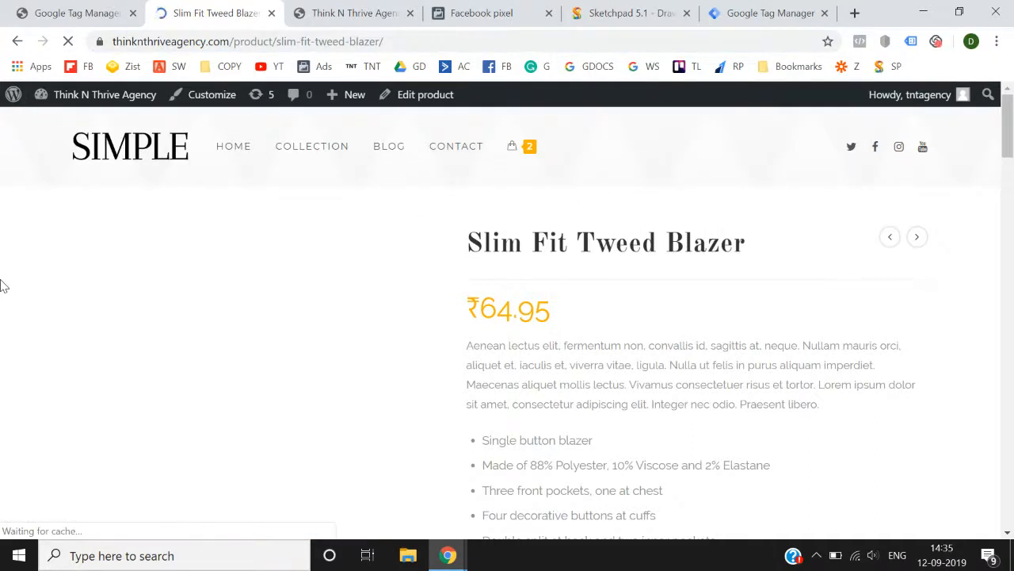
Step: Return to Google Tag Manager and add a new tag named View Content
left_click(716, 11)
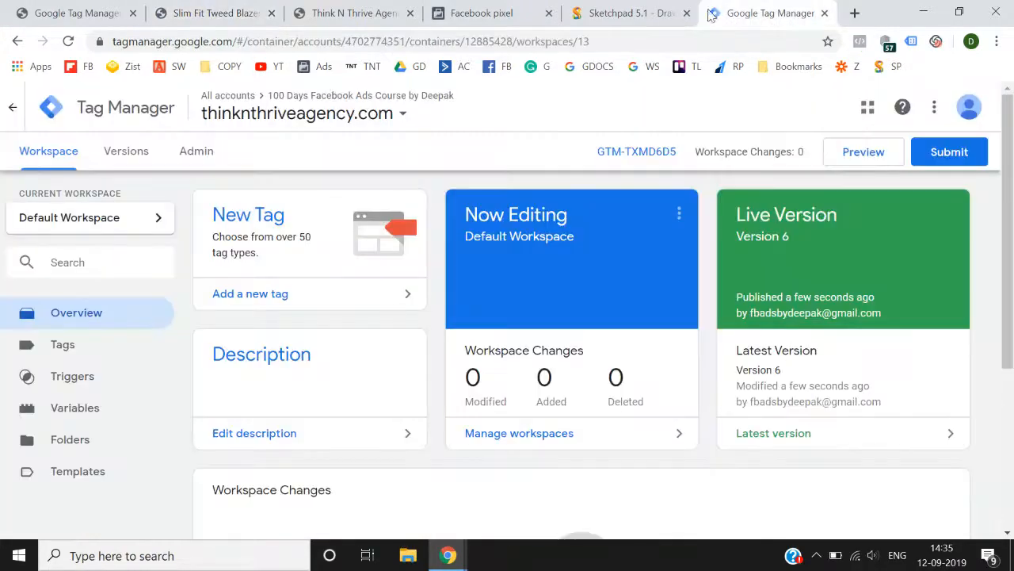
left_click(284, 298)
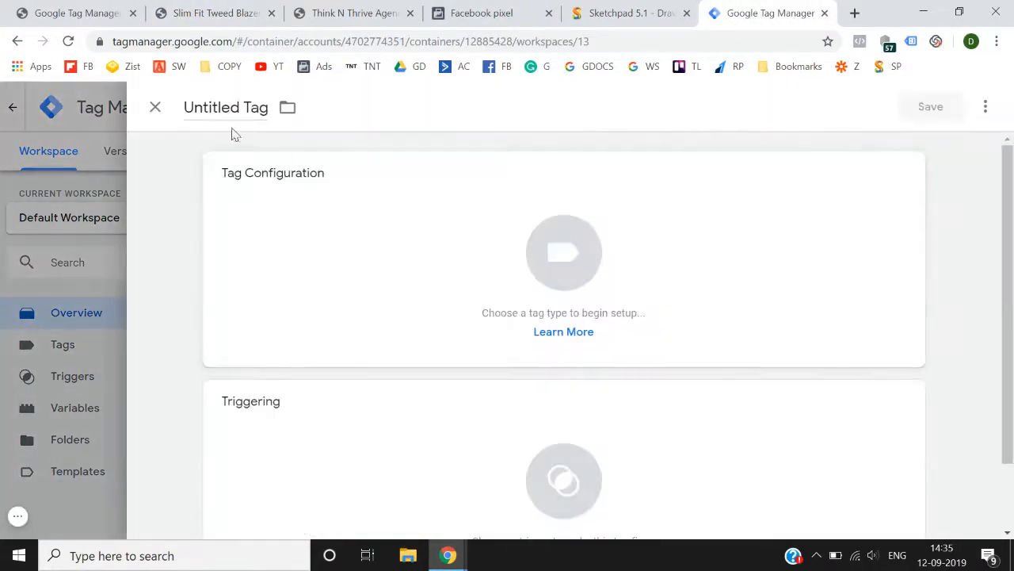
left_click(231, 111)
type("View C")
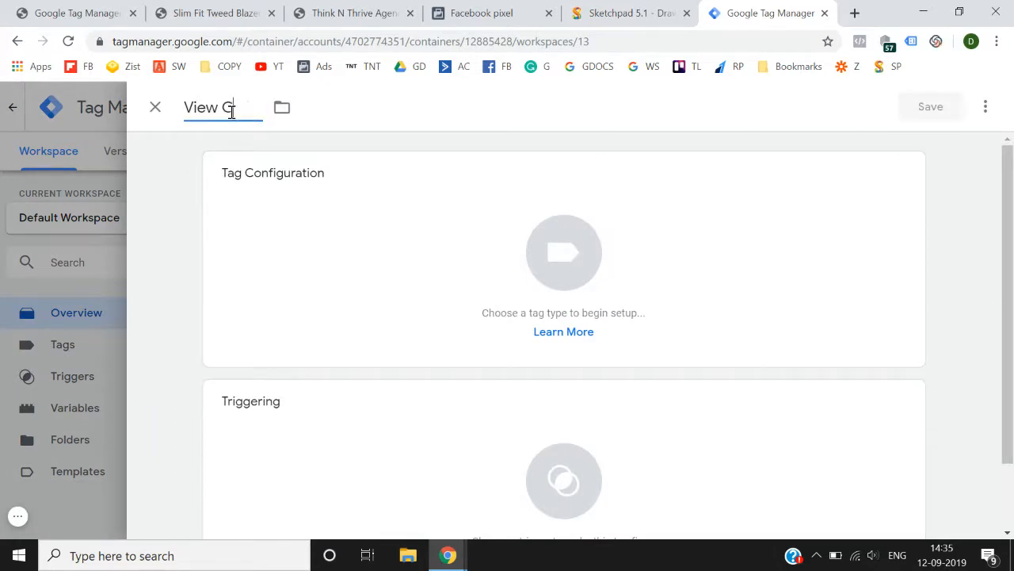
type("ontent")
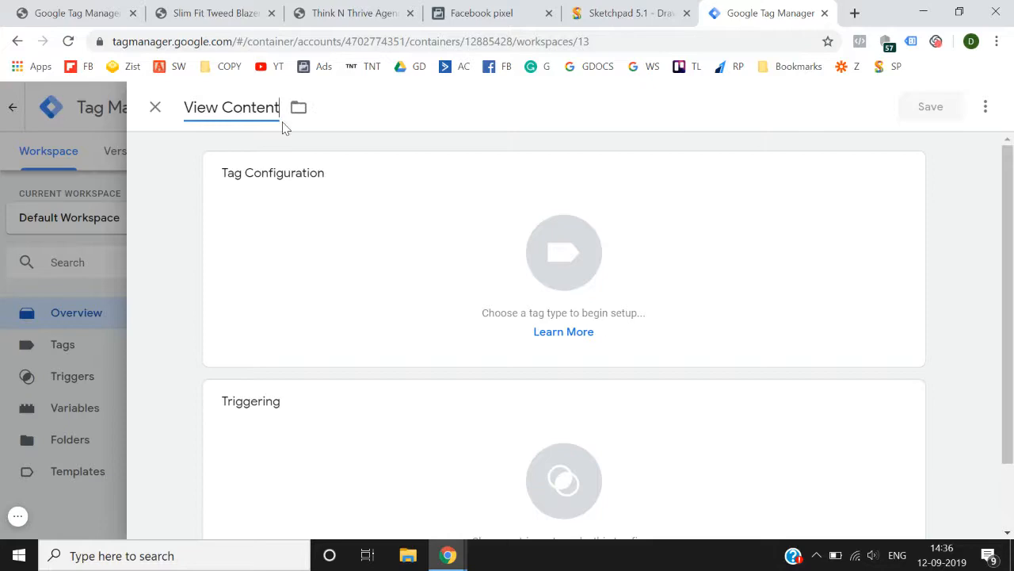
Step: Set the View Content tag's type to Custom HTML, searching the tag types for "cu"
left_click(482, 229)
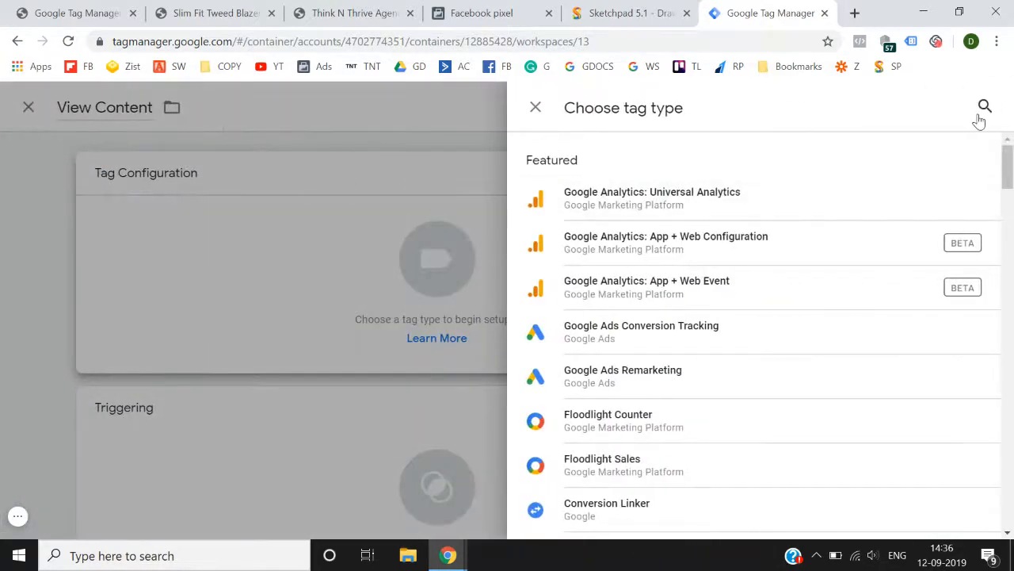
left_click(981, 115)
type("cu")
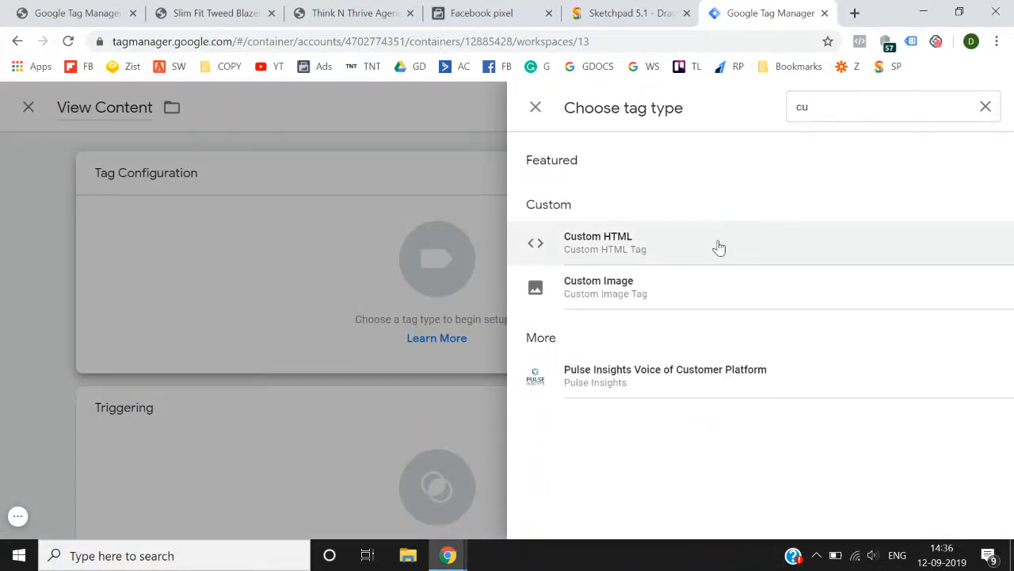
left_click(719, 248)
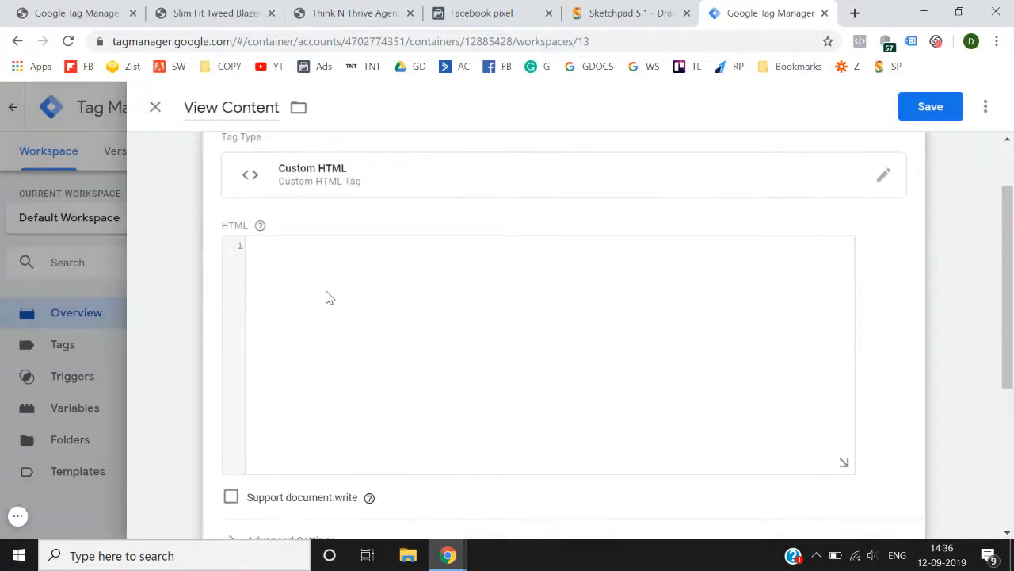
left_click(330, 297)
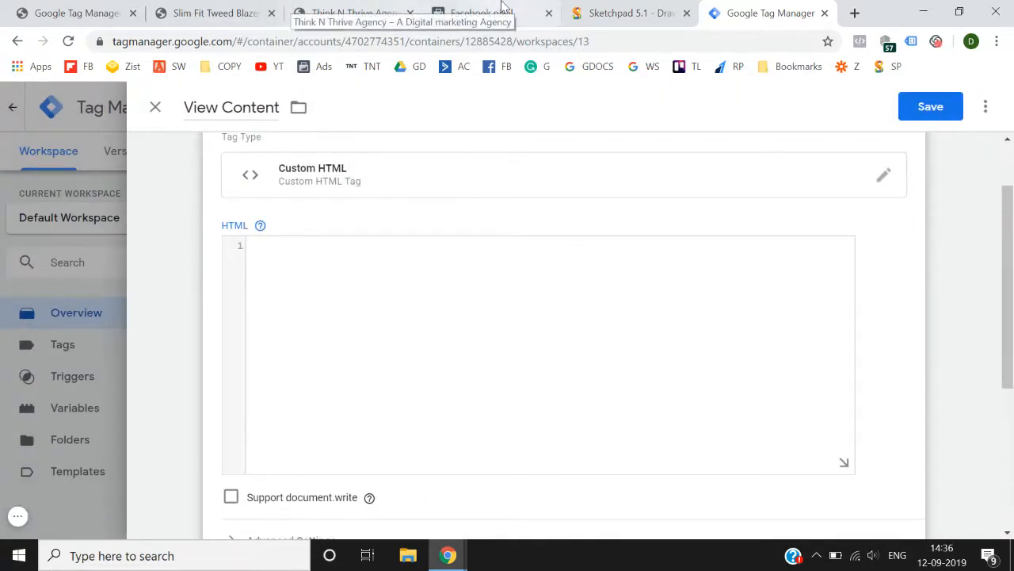
Step: Copy the ViewContent event code from Facebook Events Manager and paste it into the tag's HTML in Google Tag Manager
left_click(480, 13)
scroll(523, 360, "down", 1)
mouse_move(491, 290)
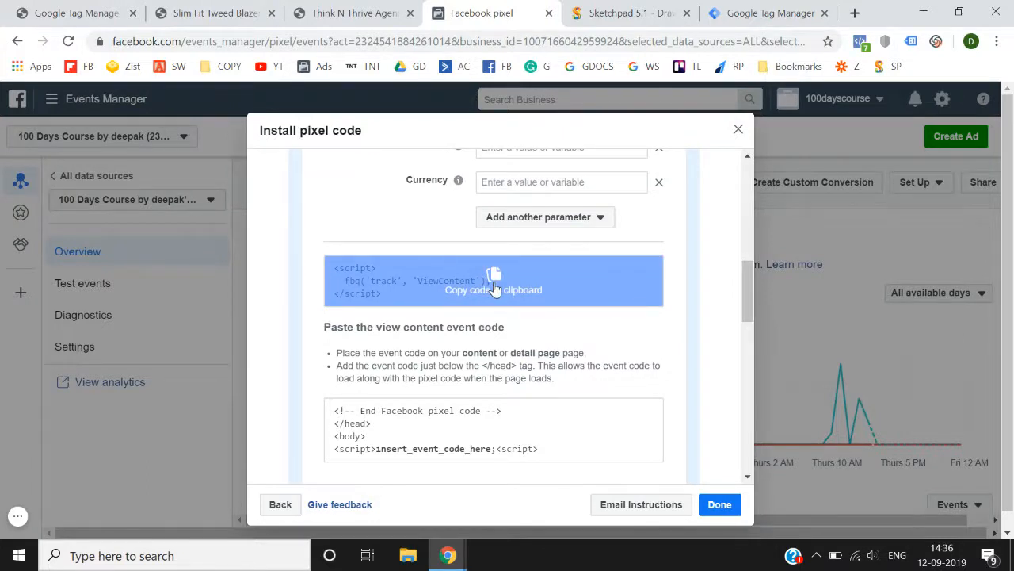
left_click(494, 289)
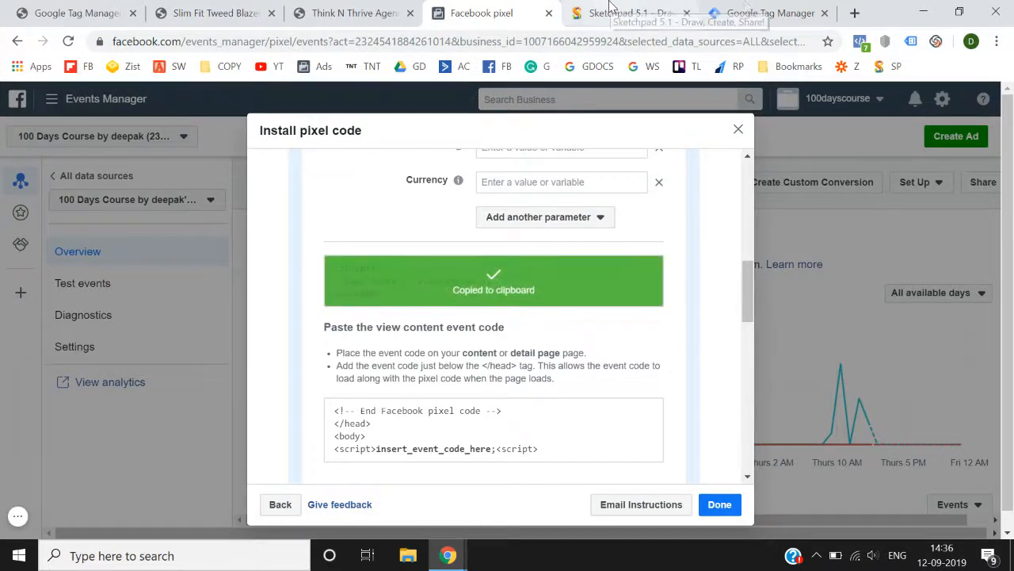
left_click_drag(770, 13, 484, 333)
key("ctrl+v")
Step: Create a new trigger for the tag and name it View Content - Product View
scroll(486, 335, "down", 3)
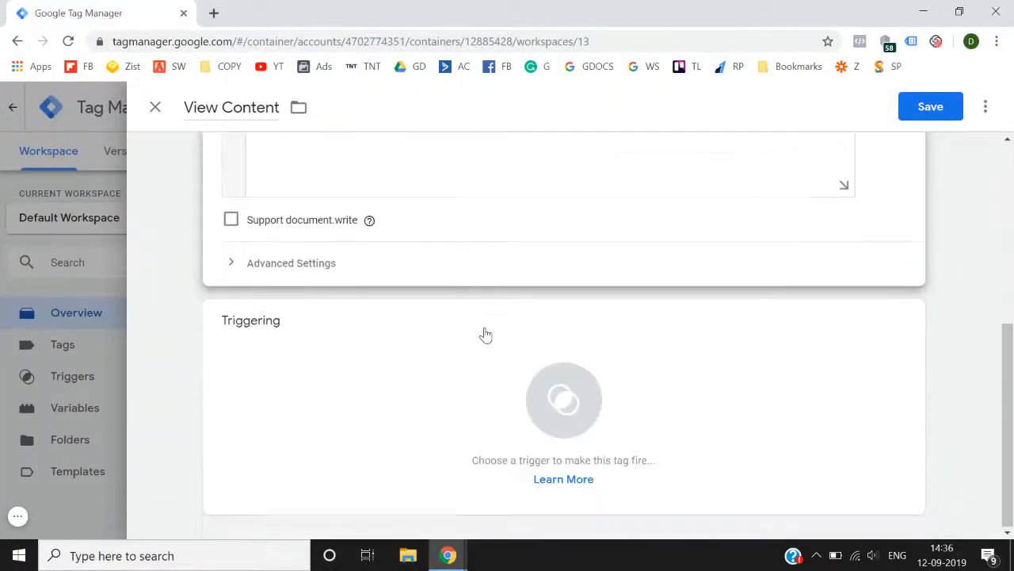
left_click(570, 402)
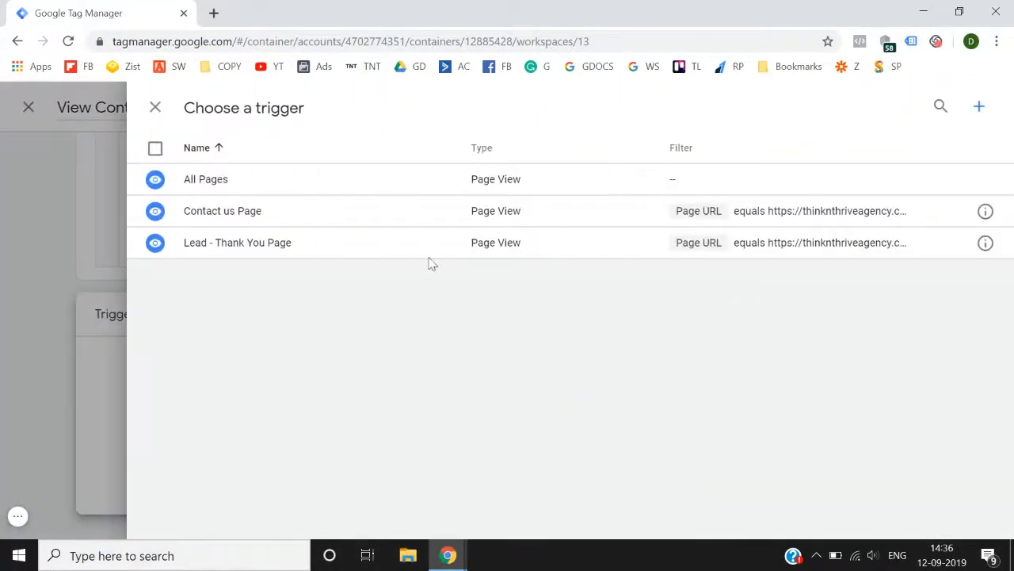
left_click(983, 115)
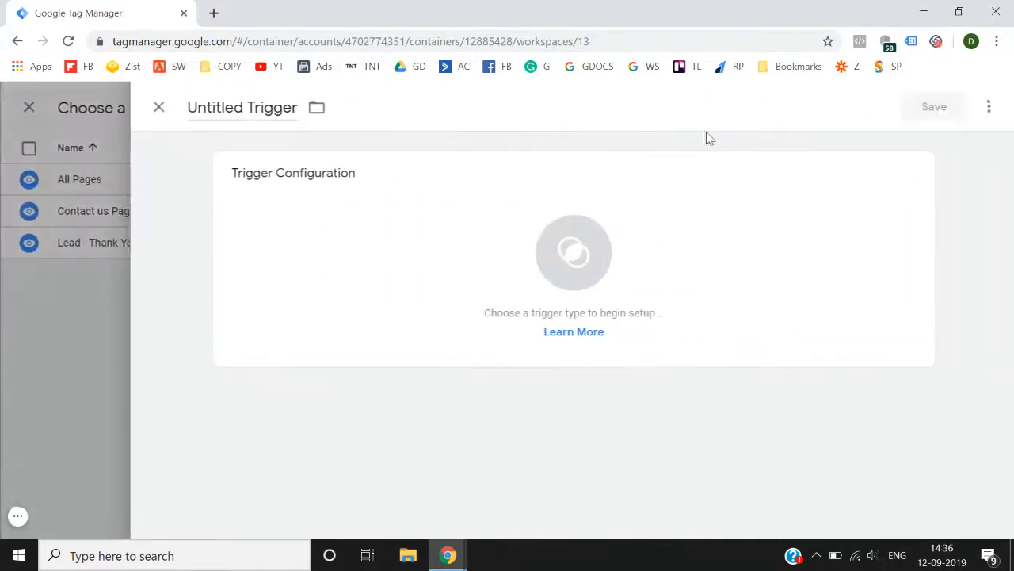
left_click(250, 107)
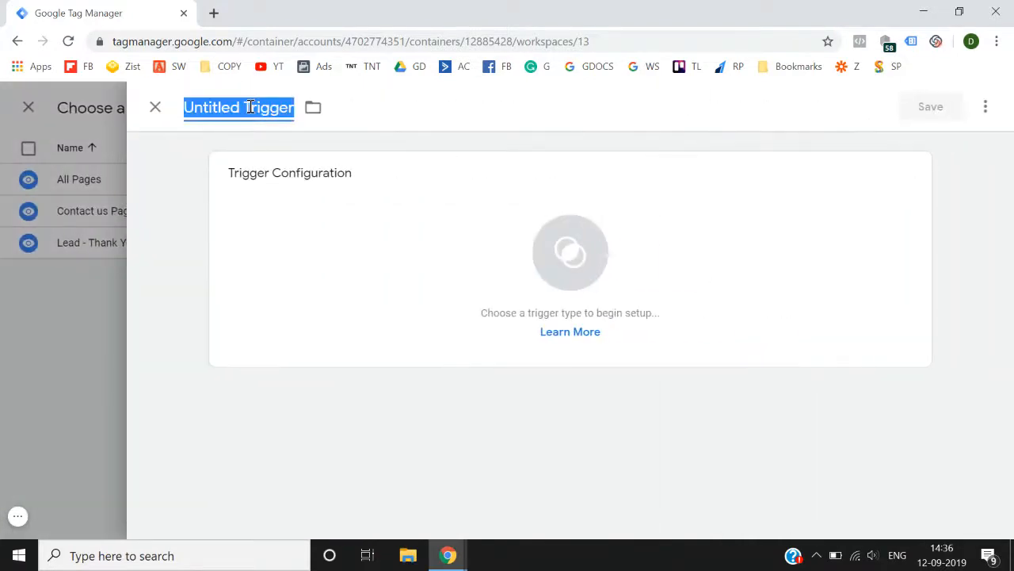
type("View Content")
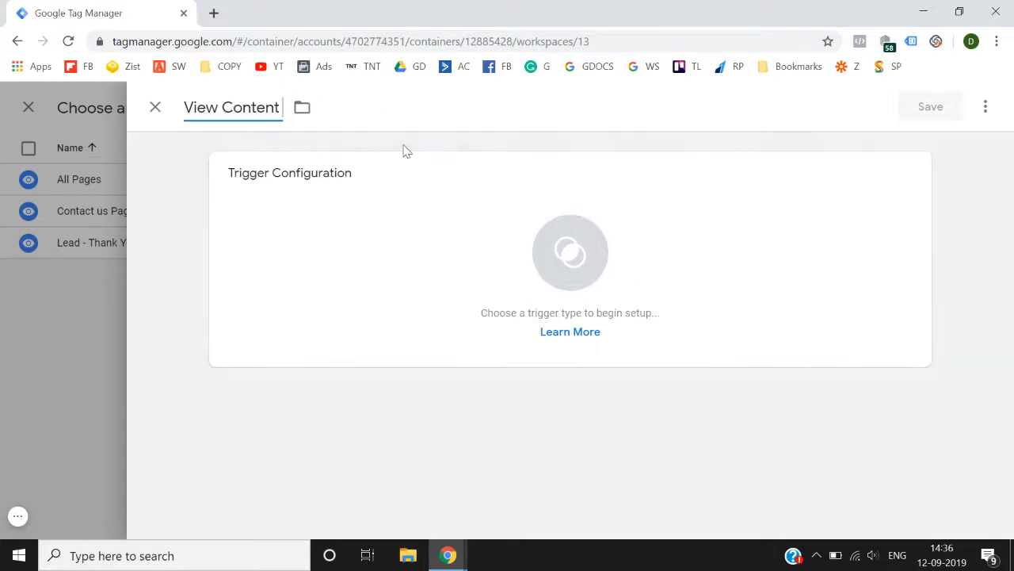
type(" - Product")
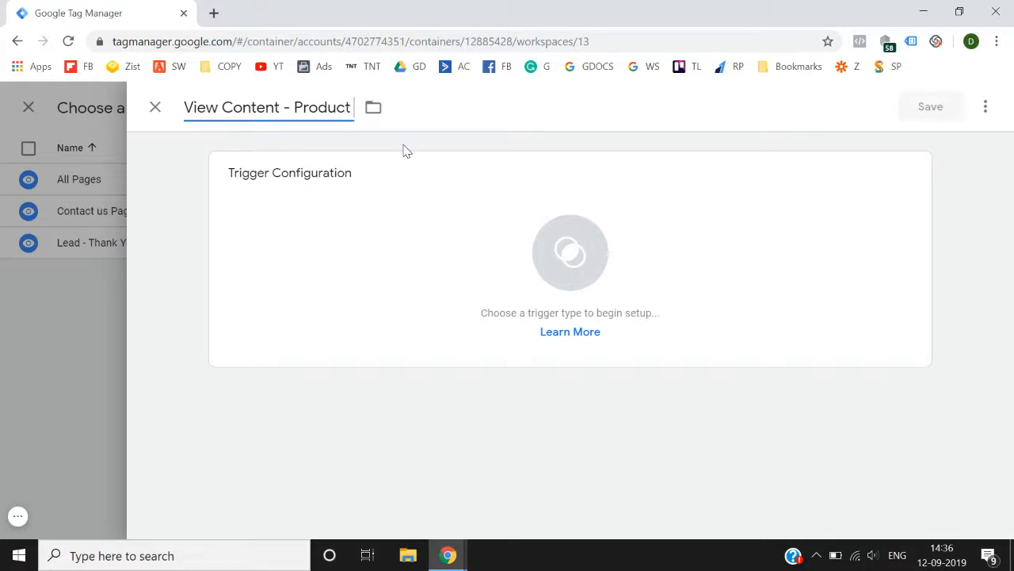
type(" View")
Step: Set the trigger's type to Page View, firing on Some Page Views with a Page URL contains condition
left_click(592, 248)
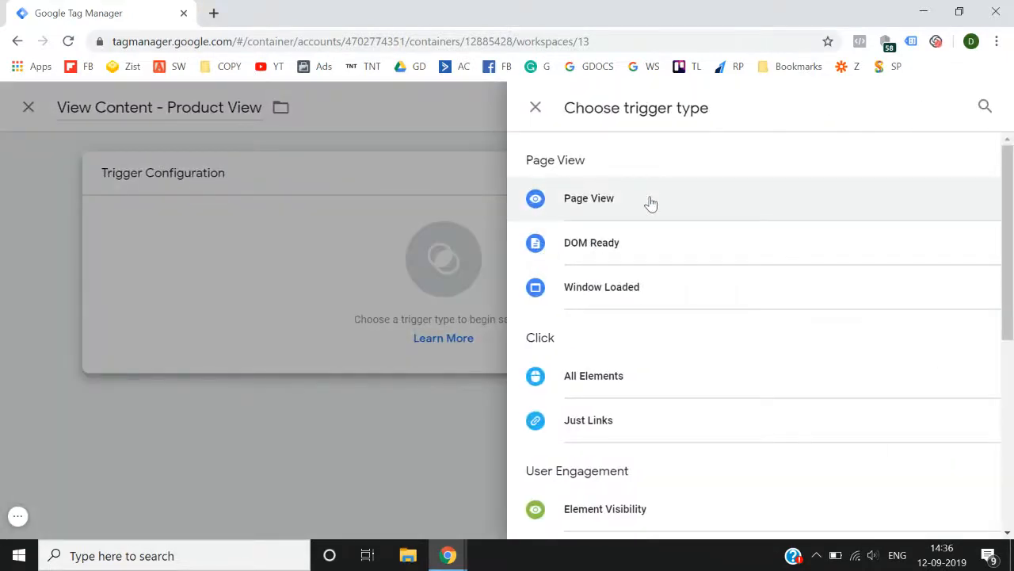
left_click(651, 204)
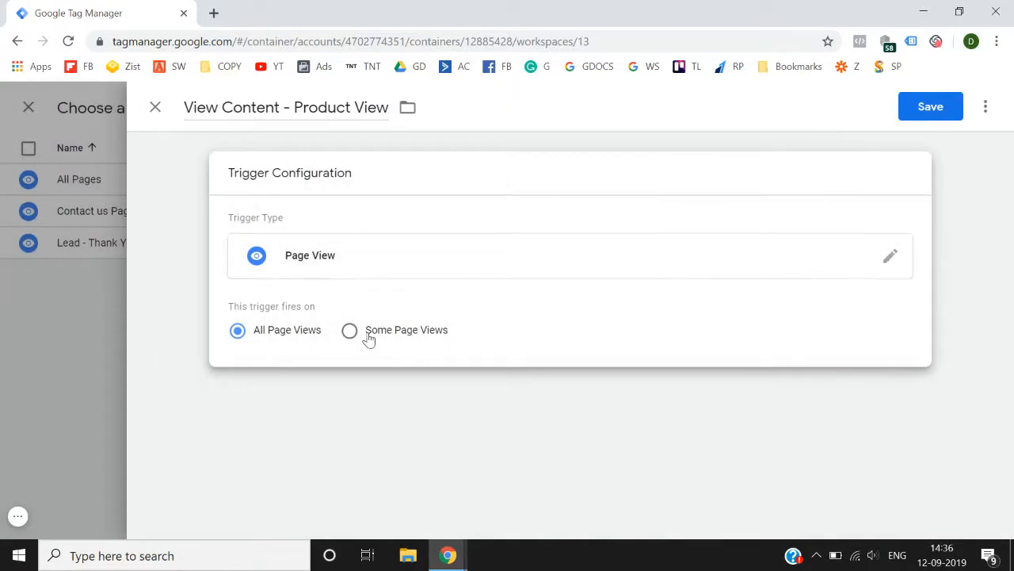
left_click(369, 337)
left_click(345, 406)
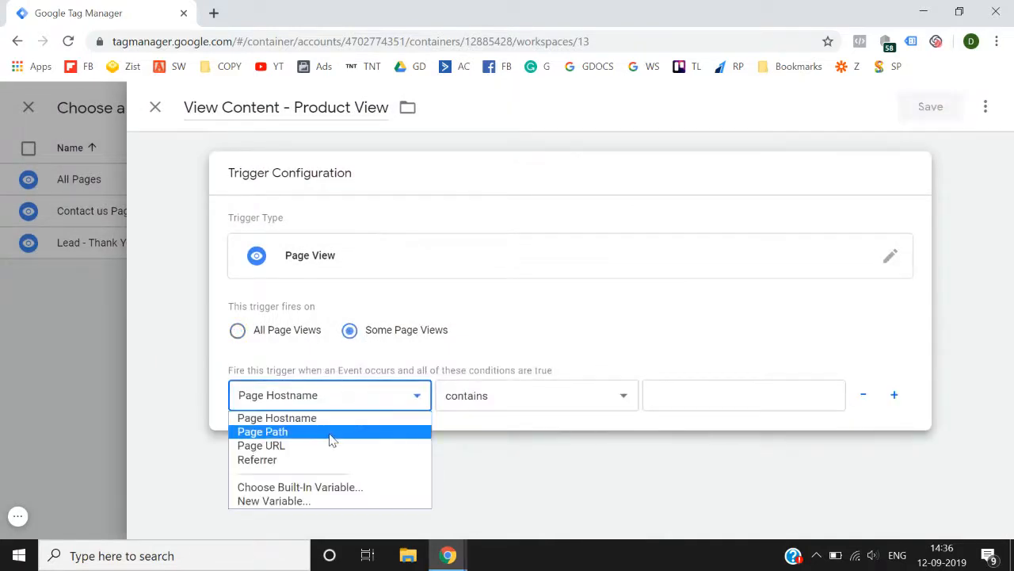
left_click(330, 446)
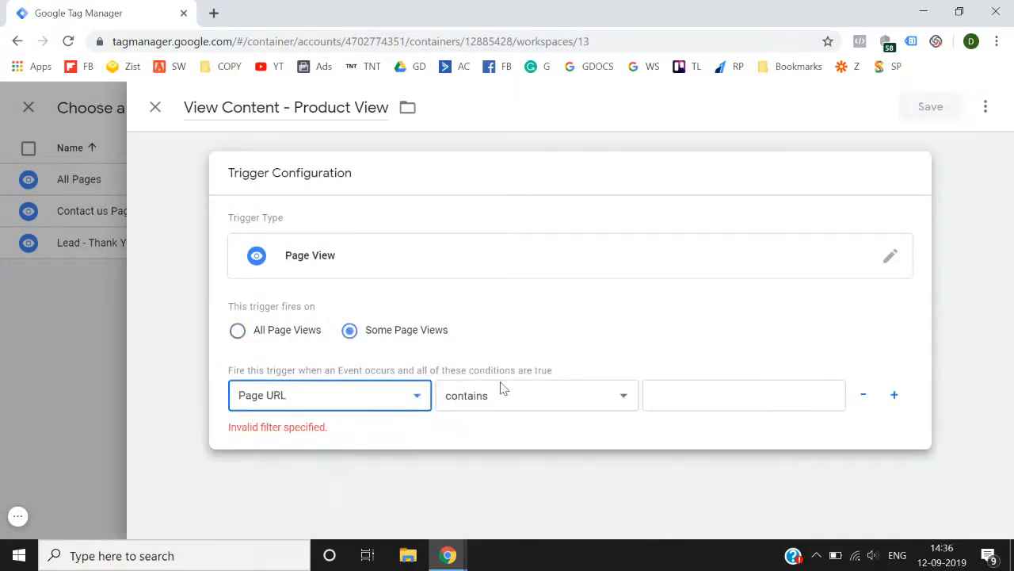
left_click(695, 387)
key("ctrl+v")
key("ctrl+z")
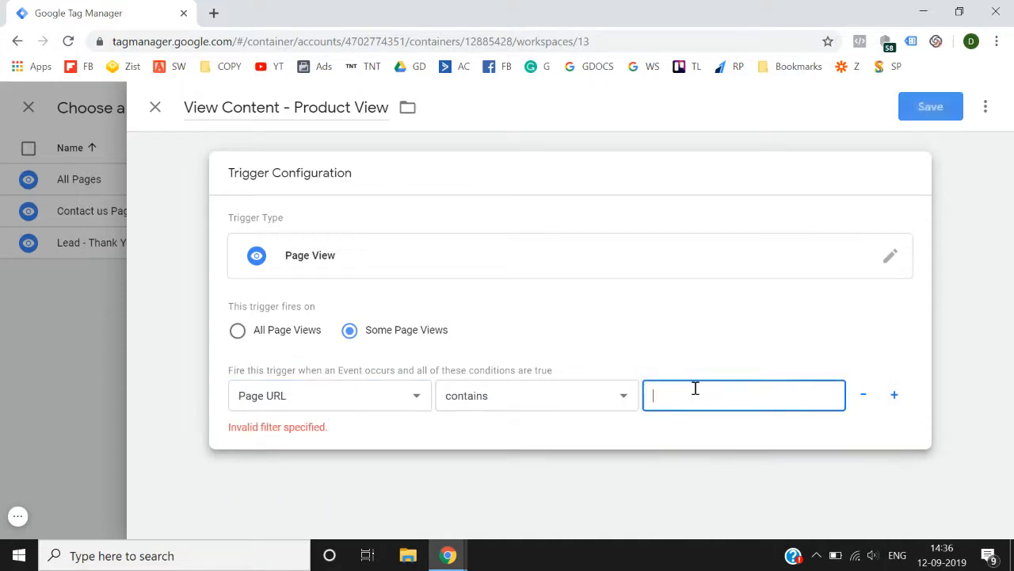
Step: Copy /product/ from the Slim Fit Tweed Blazer page's URL, paste it as the trigger's Page URL condition value in Google Tag Manager, and save the trigger
key("ctrl+4")
left_click(266, 11)
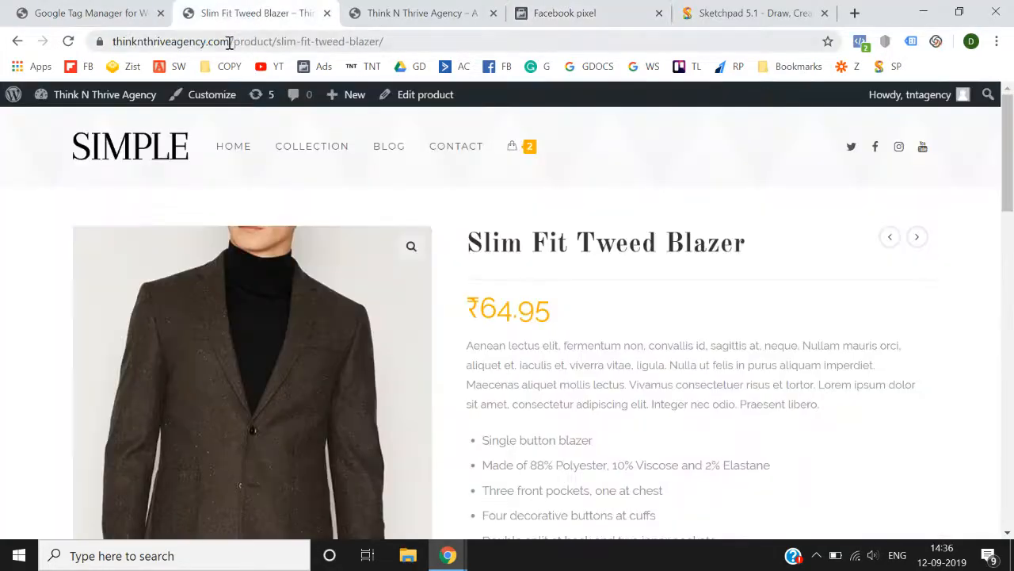
left_click_drag(229, 42, 277, 46)
key("ctrl+c")
key("alt+Tab")
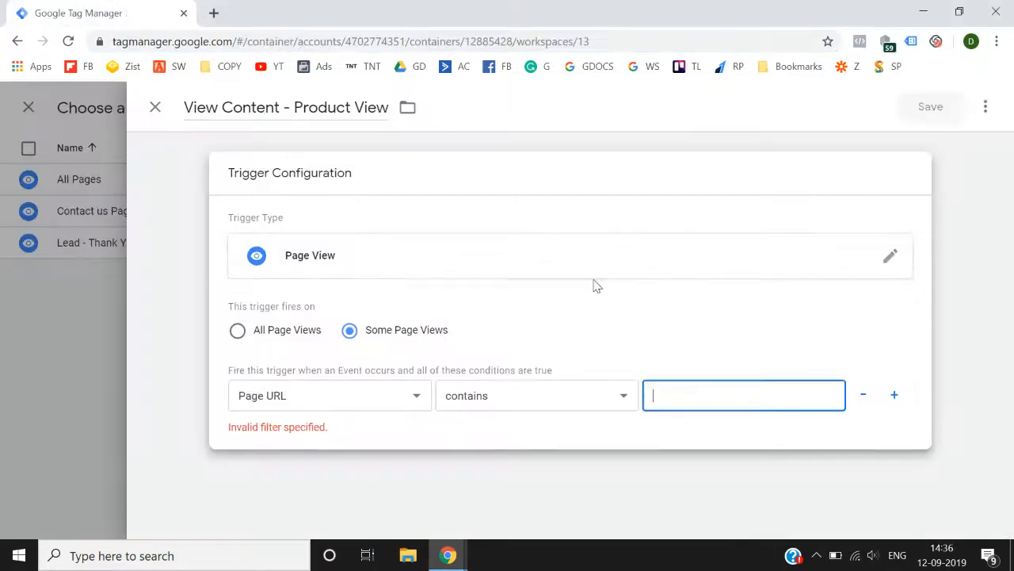
key("ctrl+v")
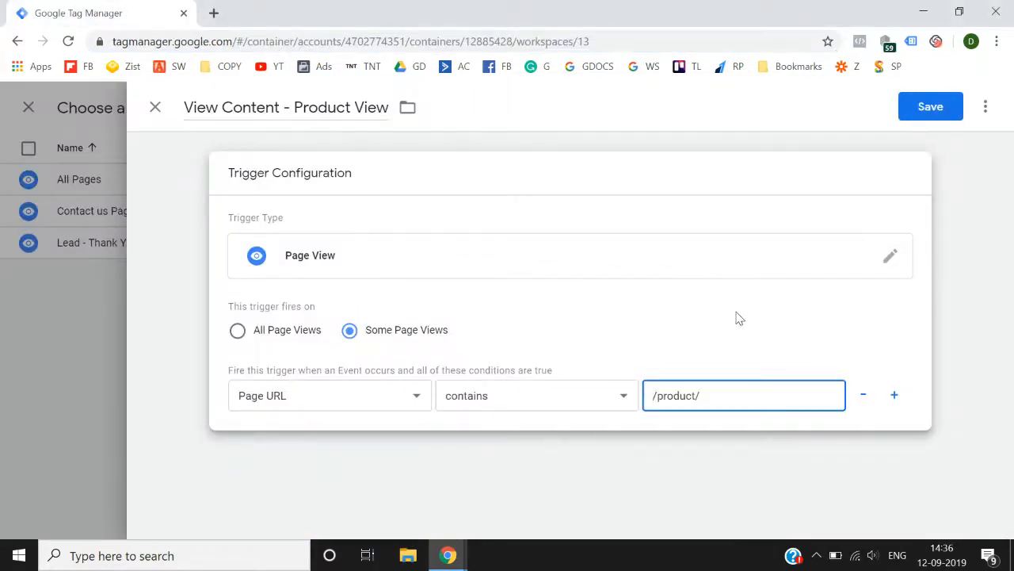
left_click(924, 106)
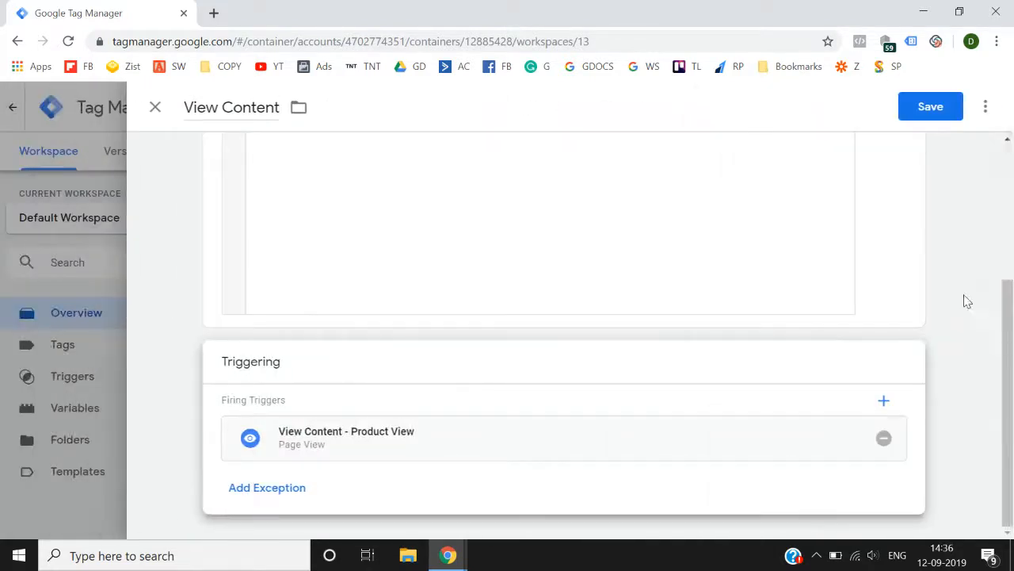
Step: Save the View Content tag and publish the workspace changes as a new container version without a name or description
left_click(929, 106)
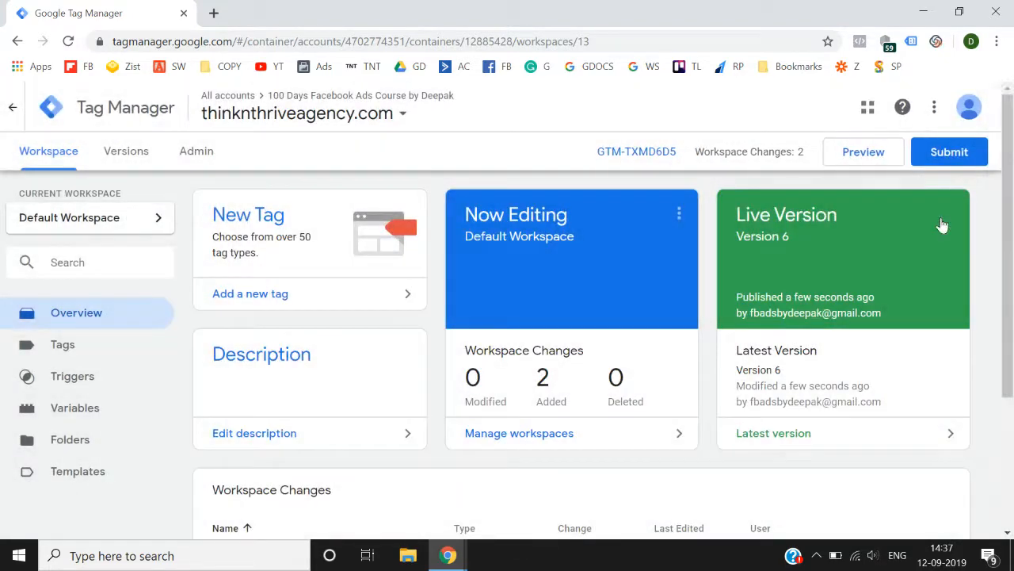
left_click(947, 151)
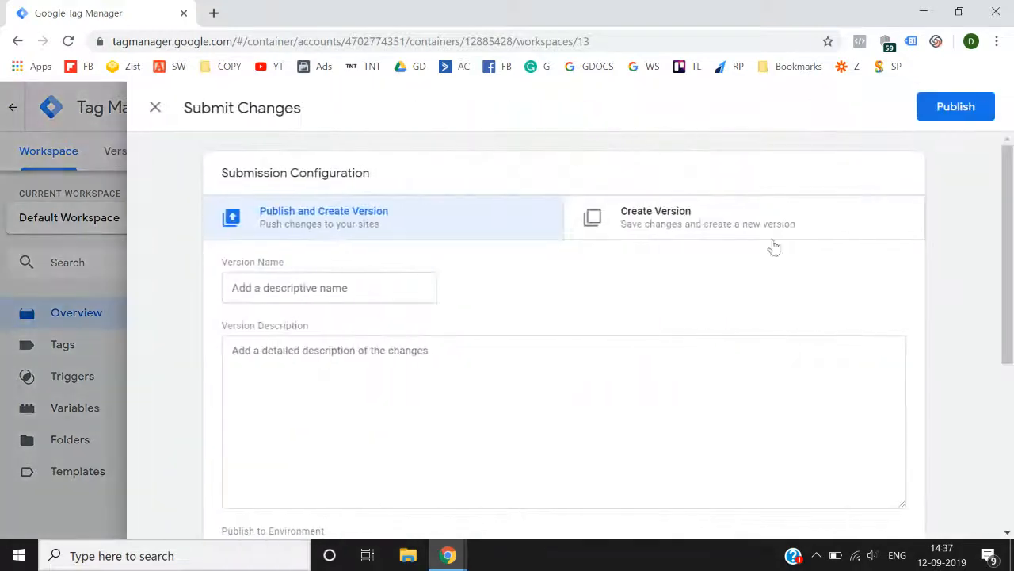
left_click(967, 107)
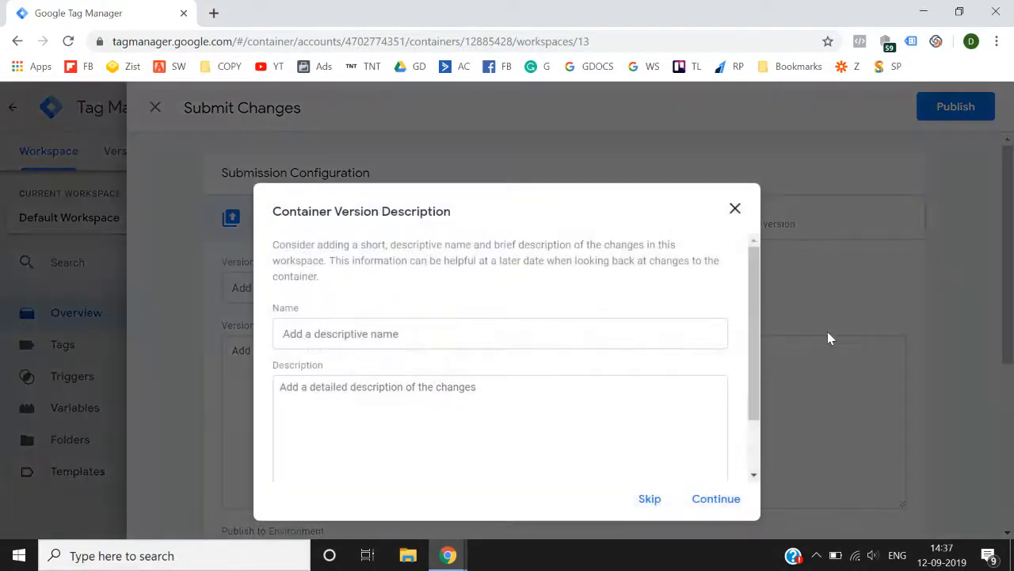
left_click(715, 499)
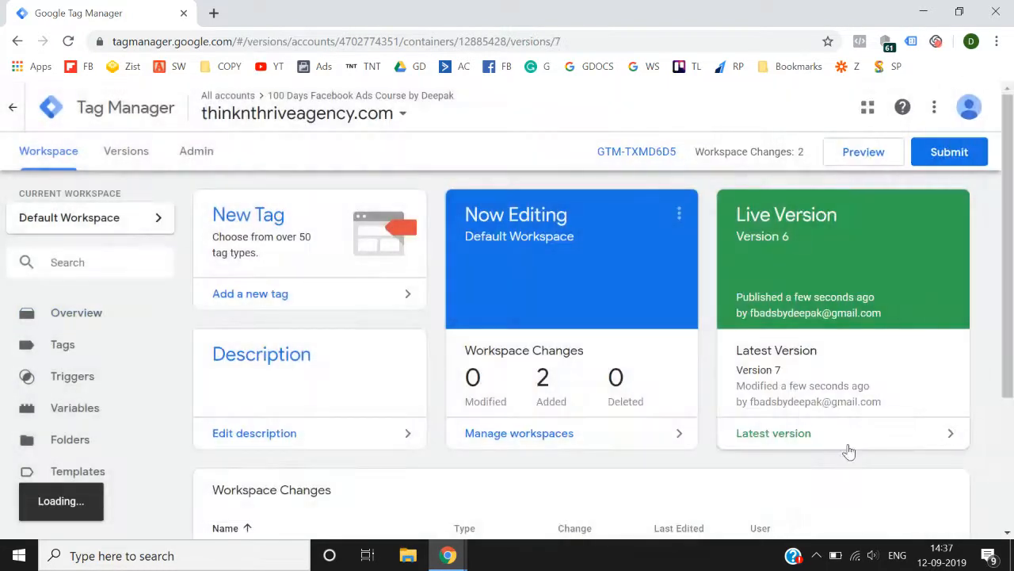
left_click(848, 450)
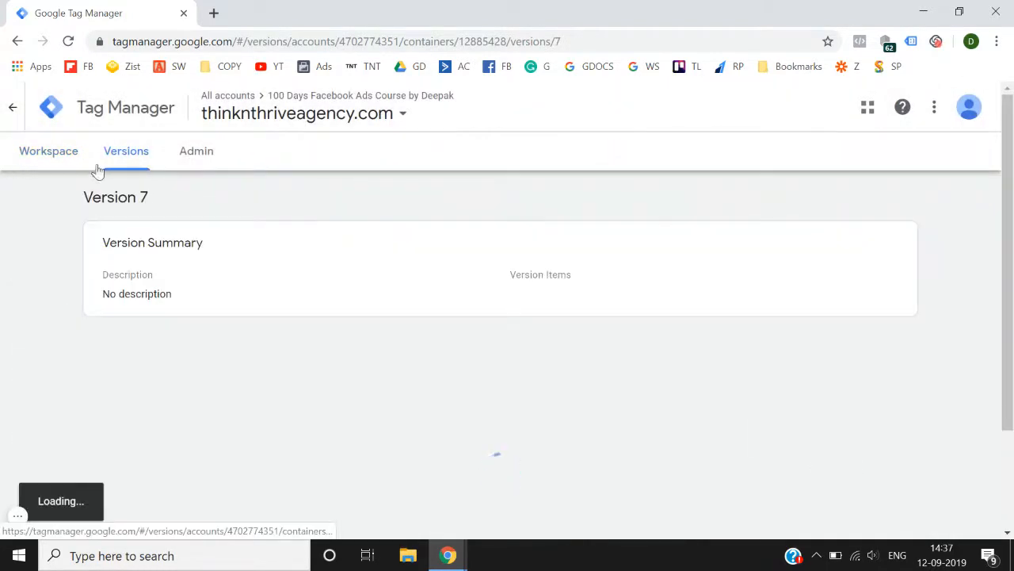
left_click(11, 161)
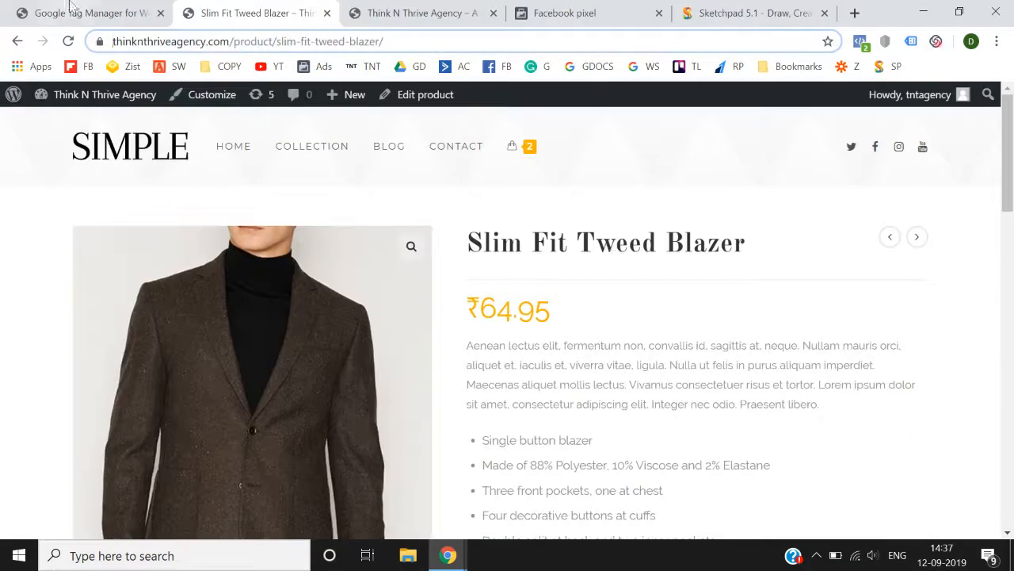
Step: Reload the Slim Fit Tweed Blazer page in the store and check which pixel events fire with Facebook Pixel Helper
left_click(68, 42)
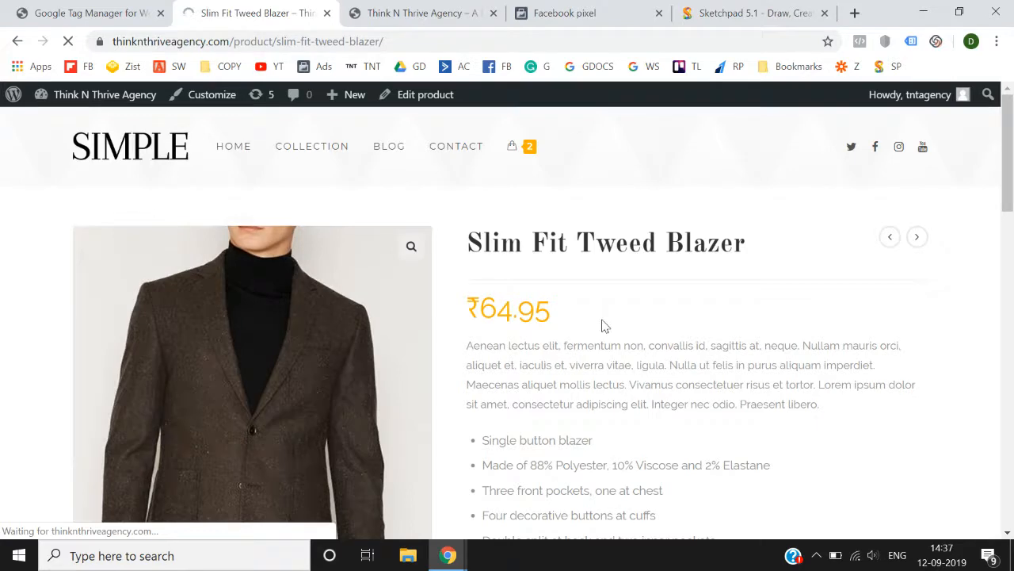
scroll(602, 325, "down", 1)
scroll(602, 325, "down", 9)
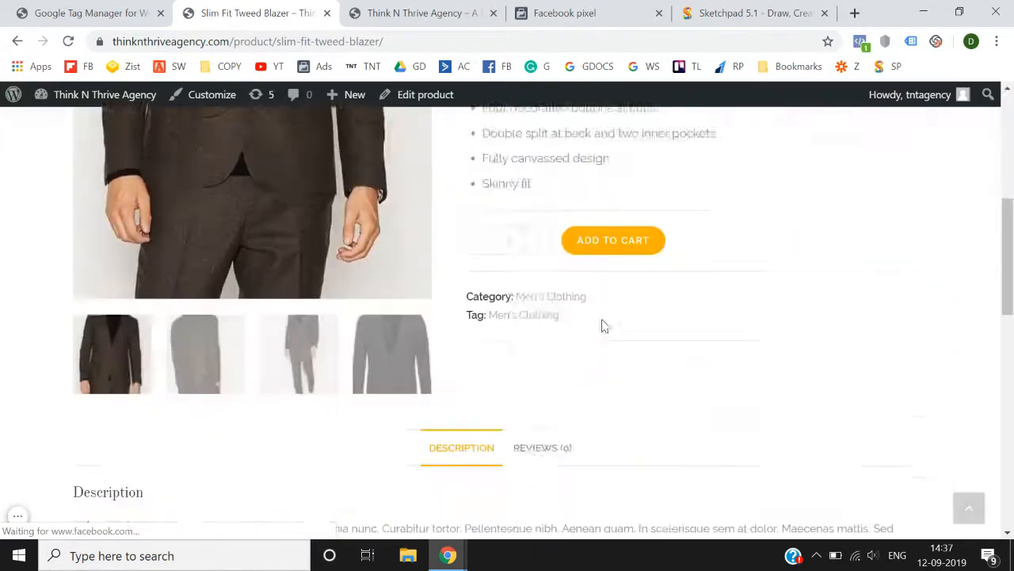
left_click(862, 42)
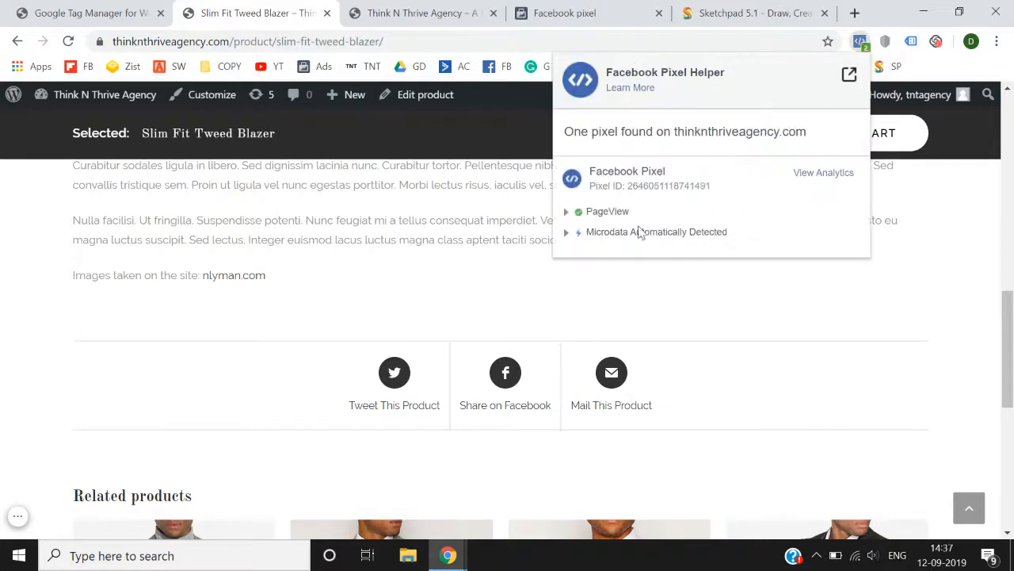
left_click(610, 301)
Step: Refresh the product page once more and examine the ViewContent event's details in Facebook Pixel Helper
key("F5")
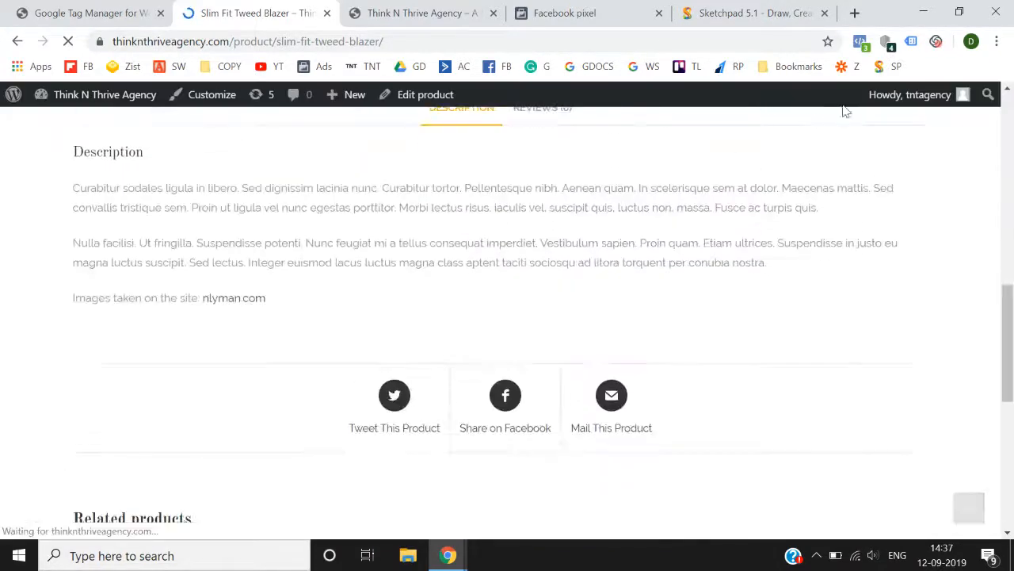
left_click(865, 47)
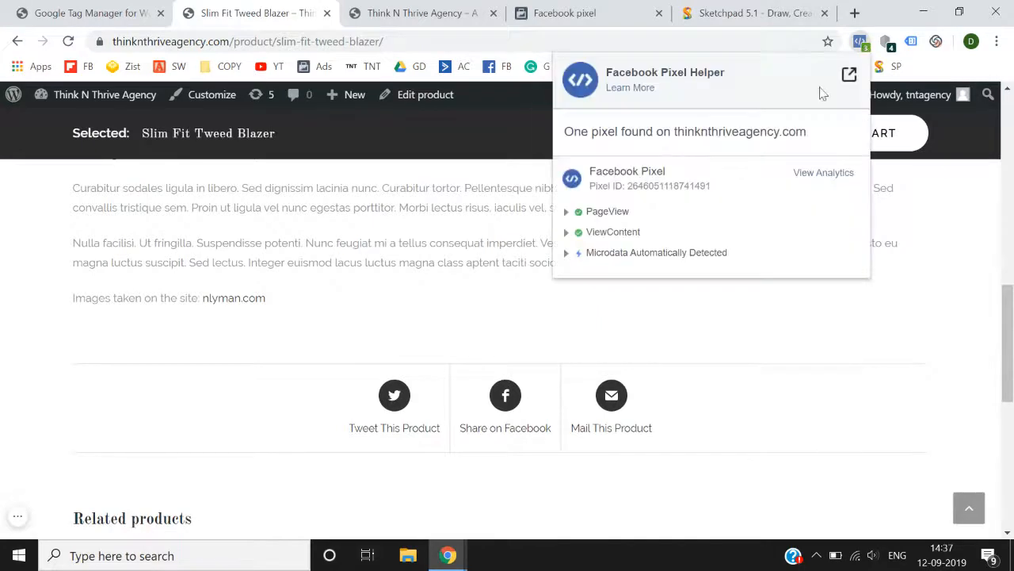
left_click(614, 234)
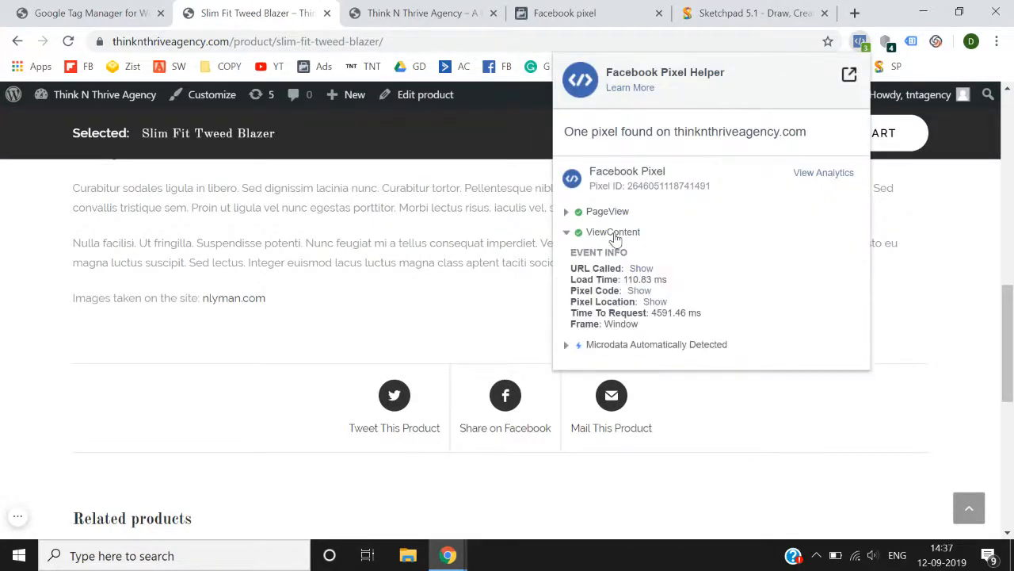
left_click(615, 234)
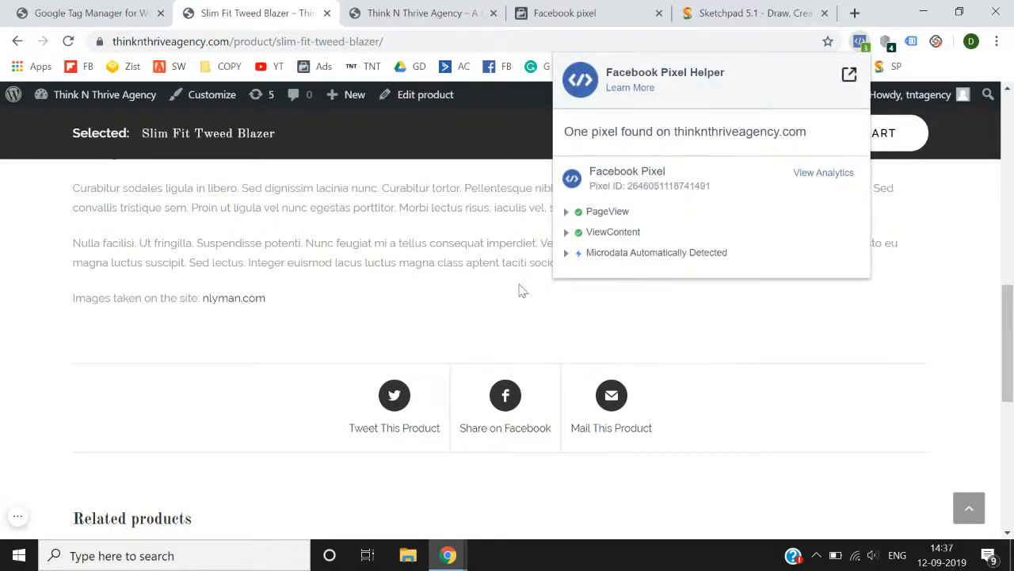
left_click(485, 299)
Step: Add the Slim Fit Tweed Blazer to the cart and open the cart page to inspect its URL path
scroll(488, 298, "up", 10)
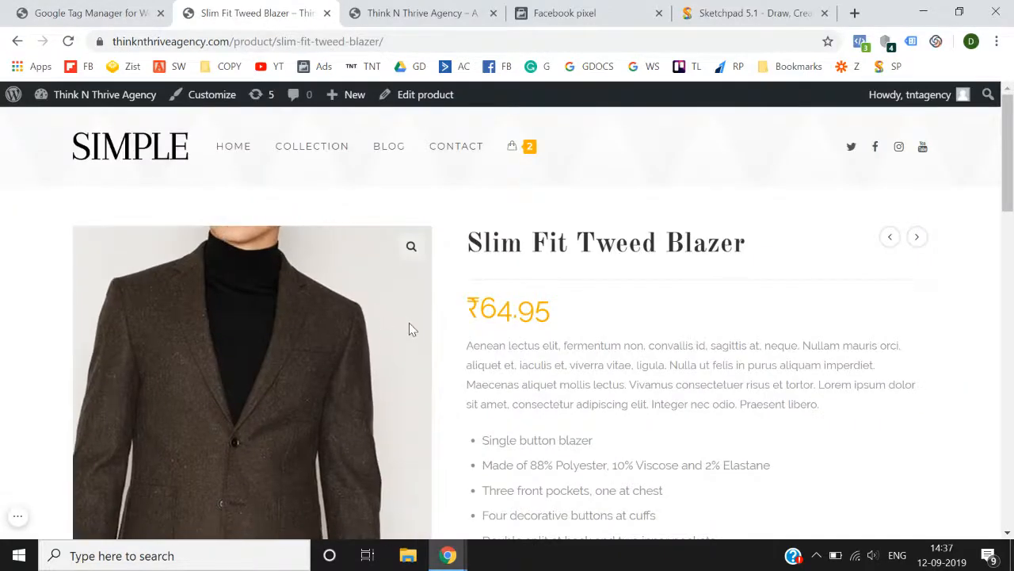
scroll(409, 322, "down", 4)
left_click(633, 312)
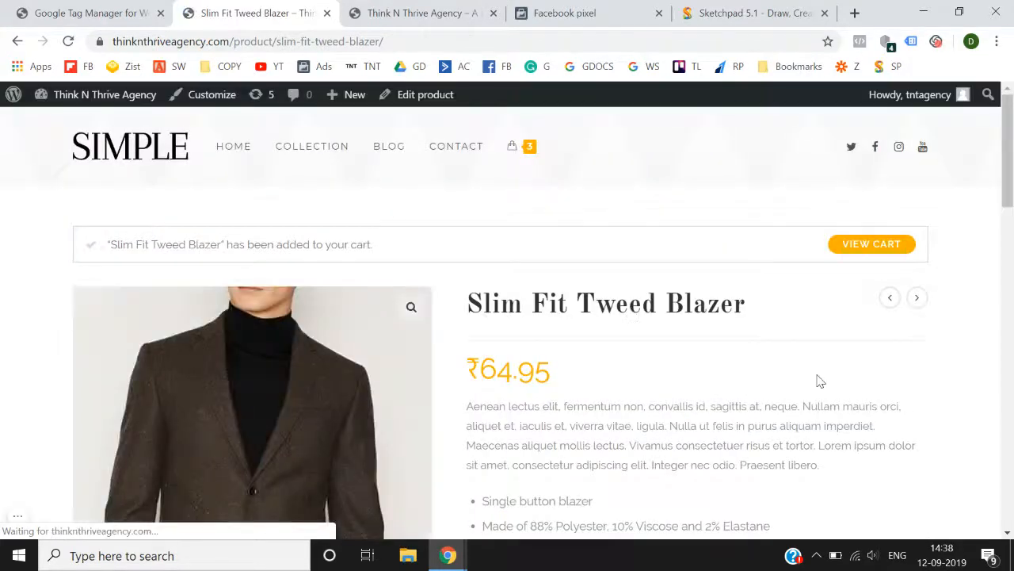
left_click(896, 244)
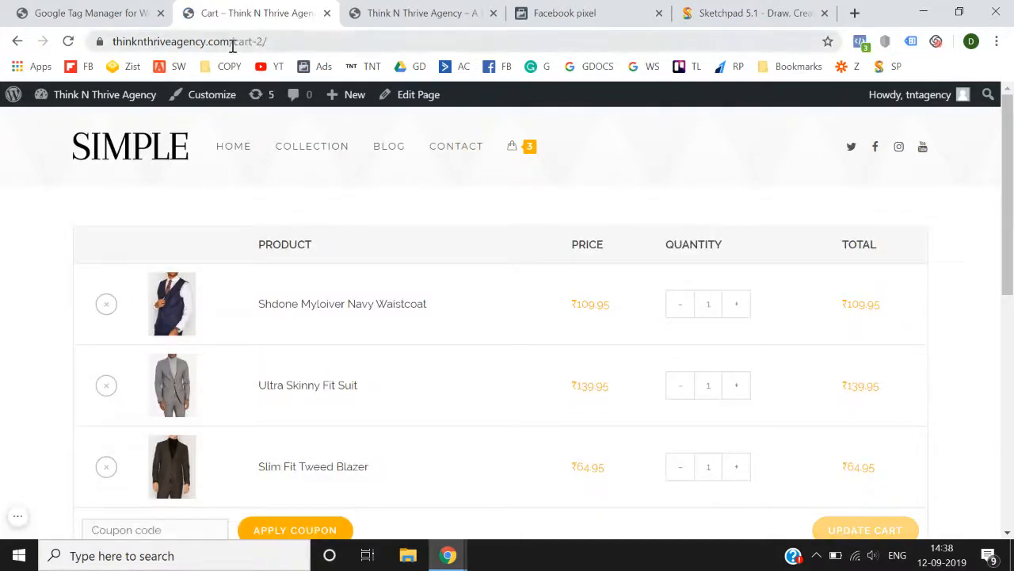
left_click_drag(235, 43, 256, 44)
left_click(2, 300)
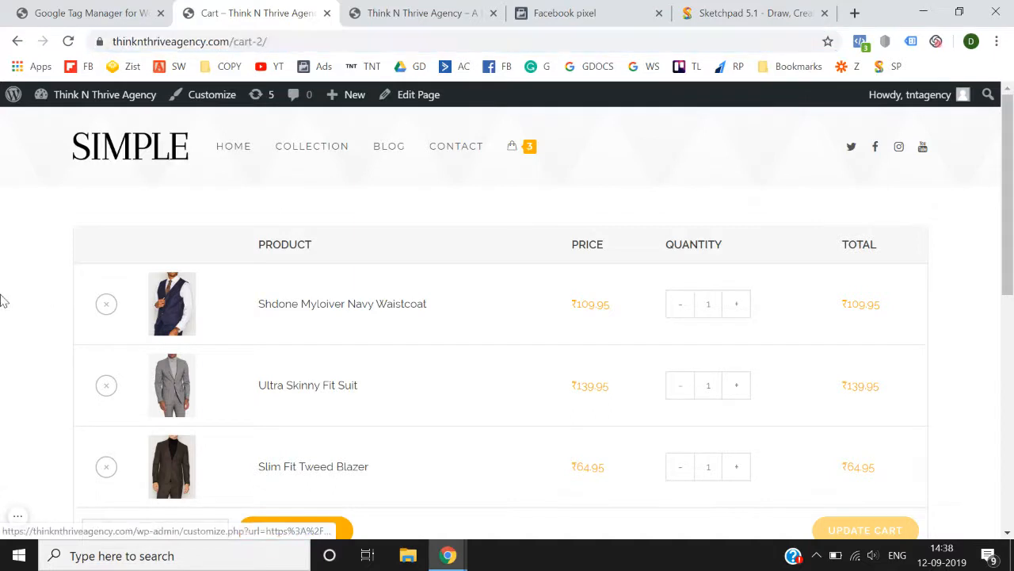